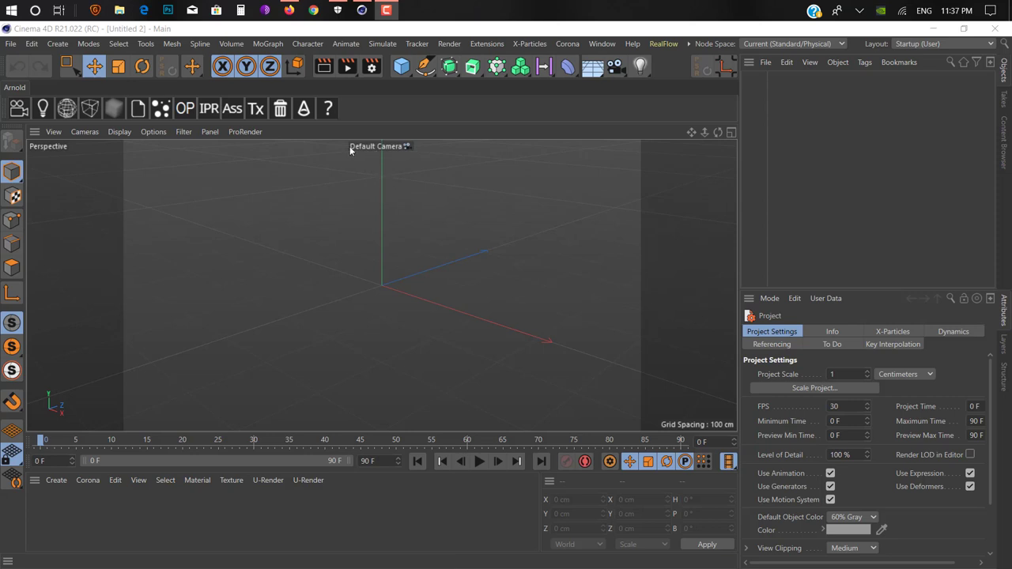
Add a torus, enlarge its ring radius to about 144 cm and raise it about 48 cm along Y.
{"action": "left_click", "coordinate": [402, 65]}
{"action": "left_click", "coordinate": [450, 137]}
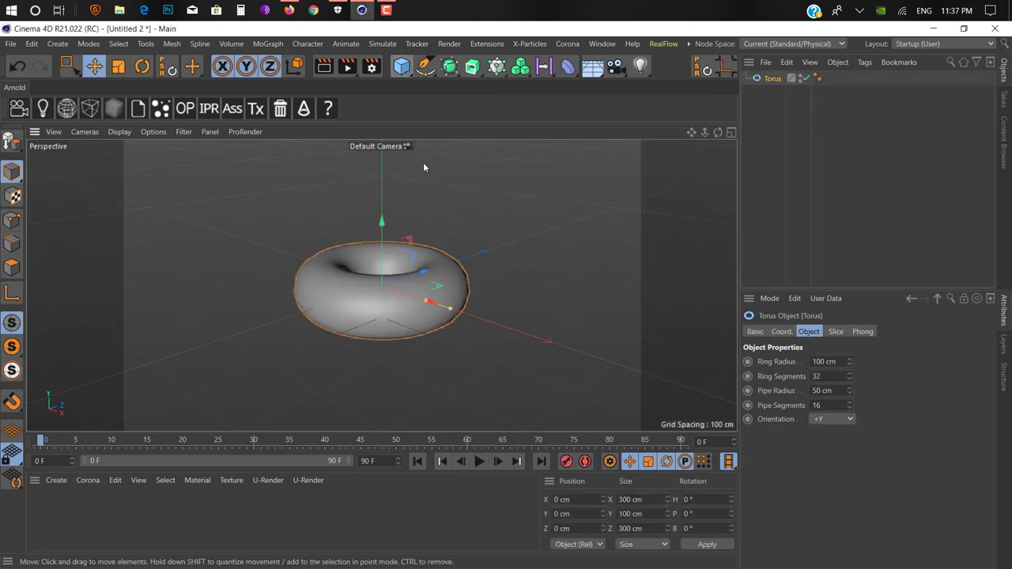
{"action": "left_click_drag", "start_coordinate": [427, 302], "coordinate": [448, 309]}
{"action": "left_click_drag", "start_coordinate": [412, 317], "coordinate": [439, 313], "text": "alt"}
{"action": "left_click_drag", "start_coordinate": [337, 182], "coordinate": [336, 164]}
{"action": "left_click_drag", "start_coordinate": [352, 253], "coordinate": [396, 228], "text": "alt"}
Duplicate the torus and rename the copy Icing.
{"action": "middle_click", "coordinate": [367, 210]}
{"action": "middle_click", "coordinate": [602, 412]}
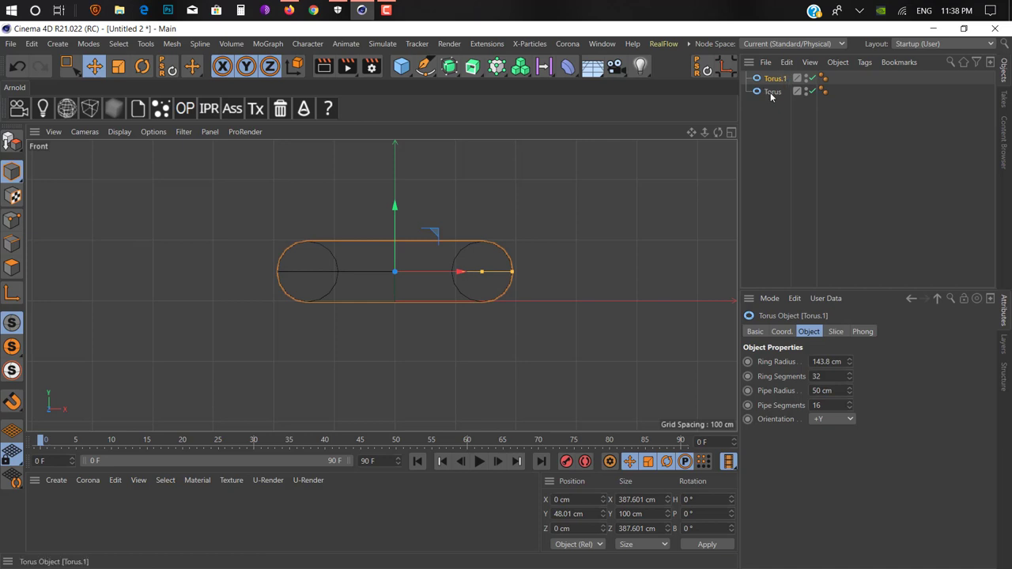
{"action": "double_click", "coordinate": [777, 79]}
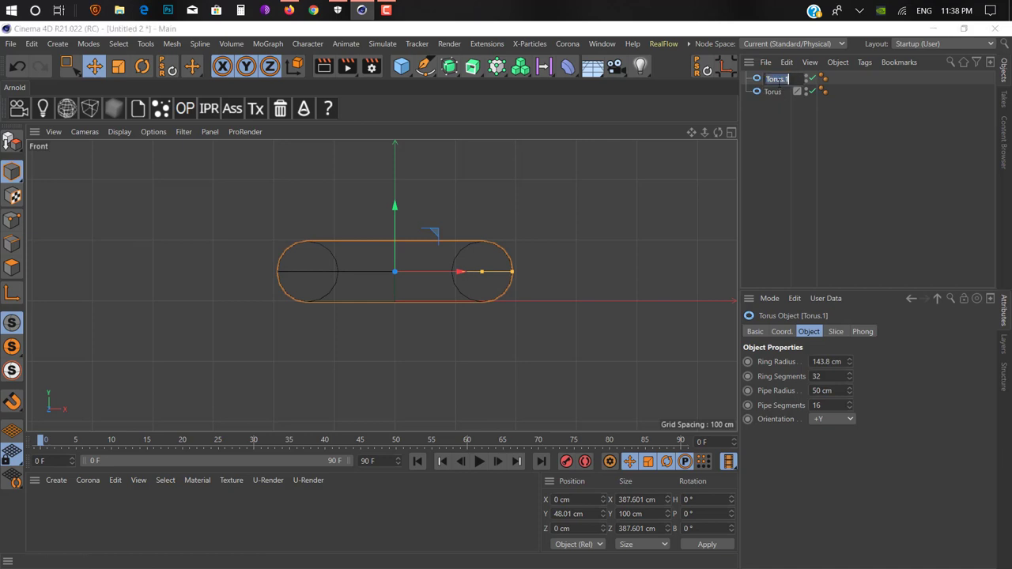
{"action": "key", "text": "Return"}
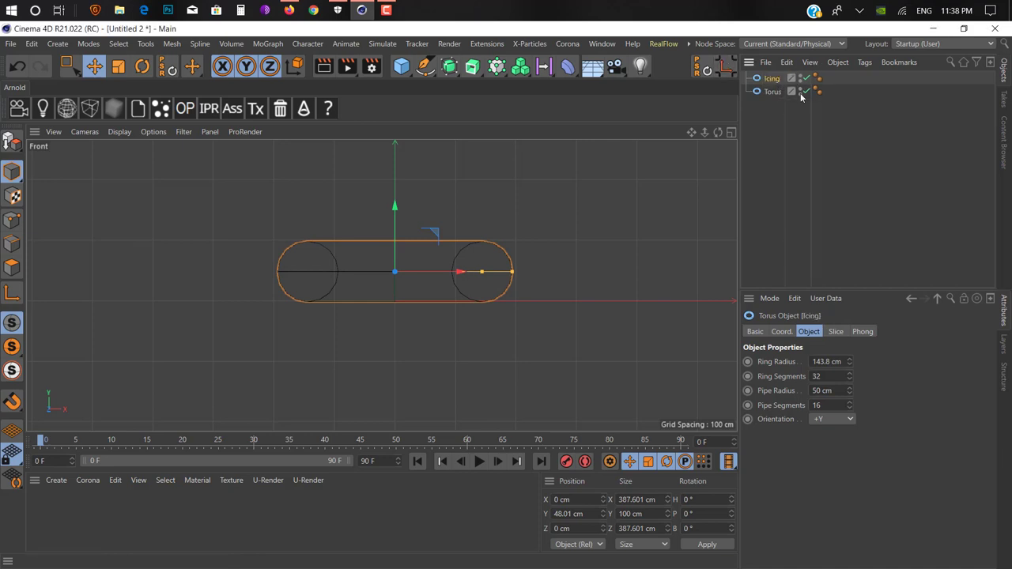
Make Icing editable and delete the polygons of its lower half, using Rectangle Selection with Tolerant Selection enabled in the front view.
{"action": "left_click", "coordinate": [11, 141]}
{"action": "key", "text": "0"}
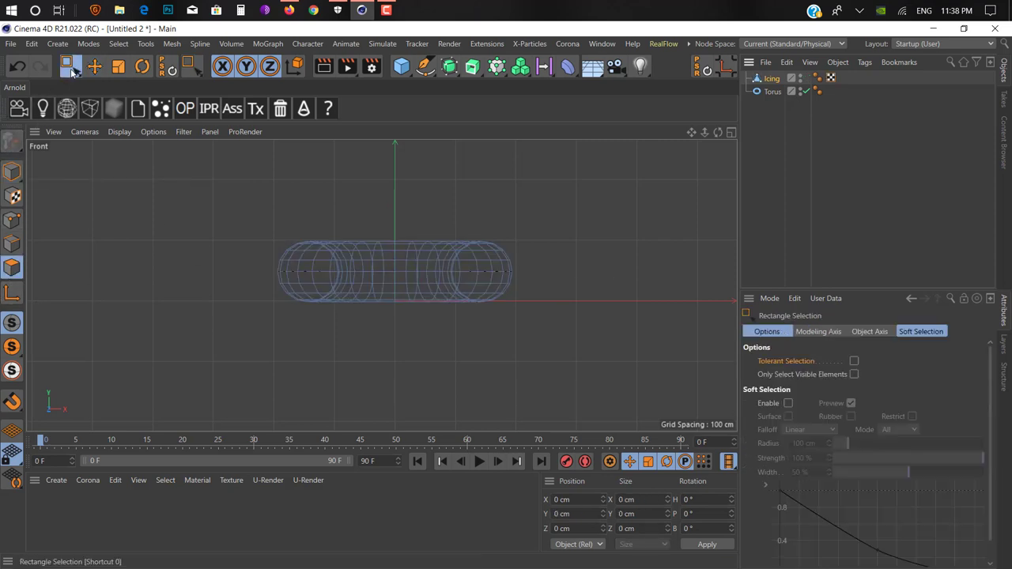
{"action": "left_click_drag", "start_coordinate": [221, 258], "coordinate": [431, 315]}
{"action": "left_click_drag", "start_coordinate": [636, 327], "coordinate": [595, 365]}
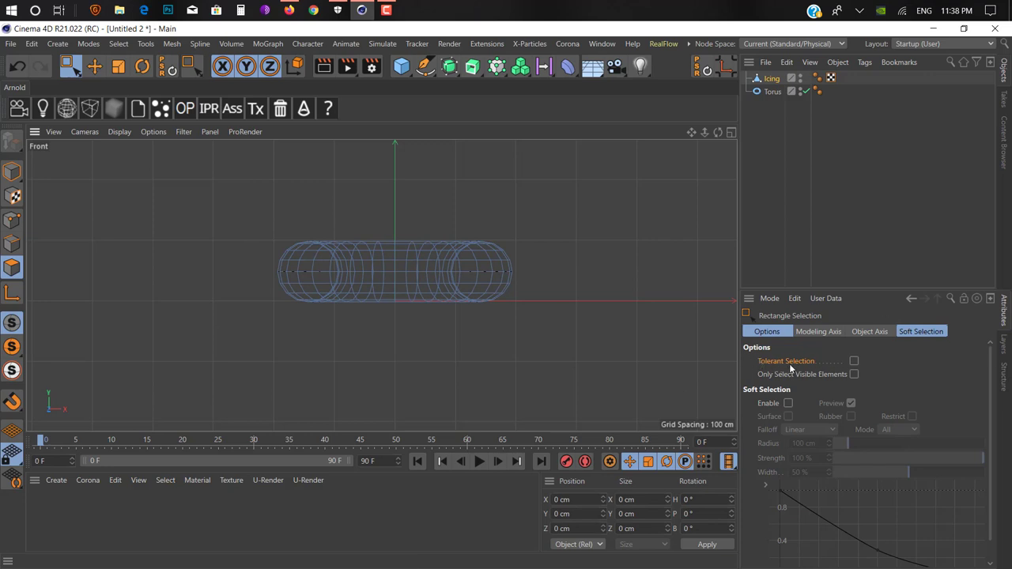
{"action": "left_click_drag", "start_coordinate": [617, 358], "coordinate": [215, 287]}
{"action": "middle_click", "coordinate": [363, 292]}
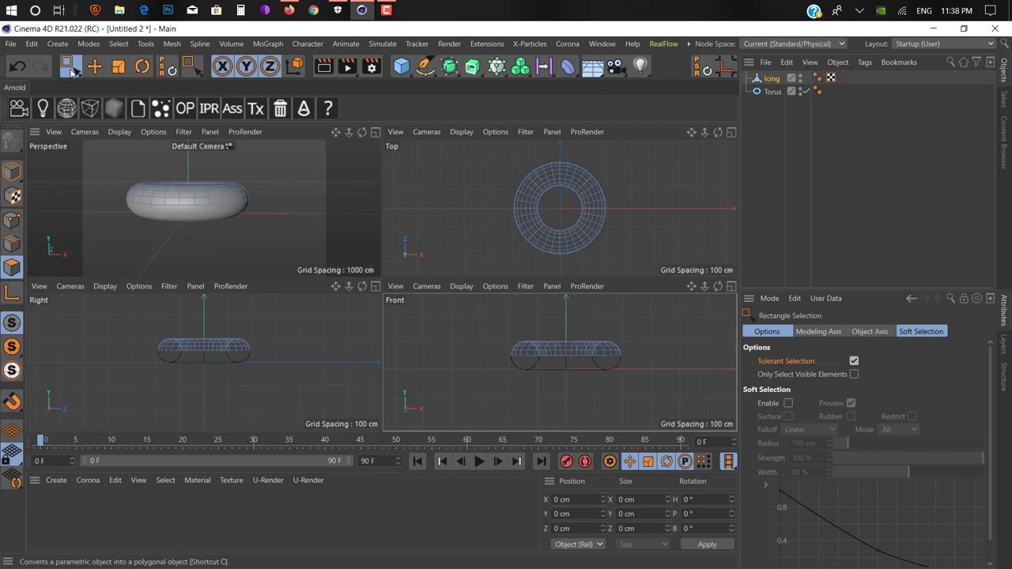
Set up the Magnet tool for the icing polygons with a radius of about 25.5 cm and Surface enabled.
{"action": "key", "text": "e"}
{"action": "middle_click", "coordinate": [537, 356]}
{"action": "scroll", "coordinate": [377, 258], "scroll_direction": "up", "scroll_amount": 2}
{"action": "key", "text": "m"}
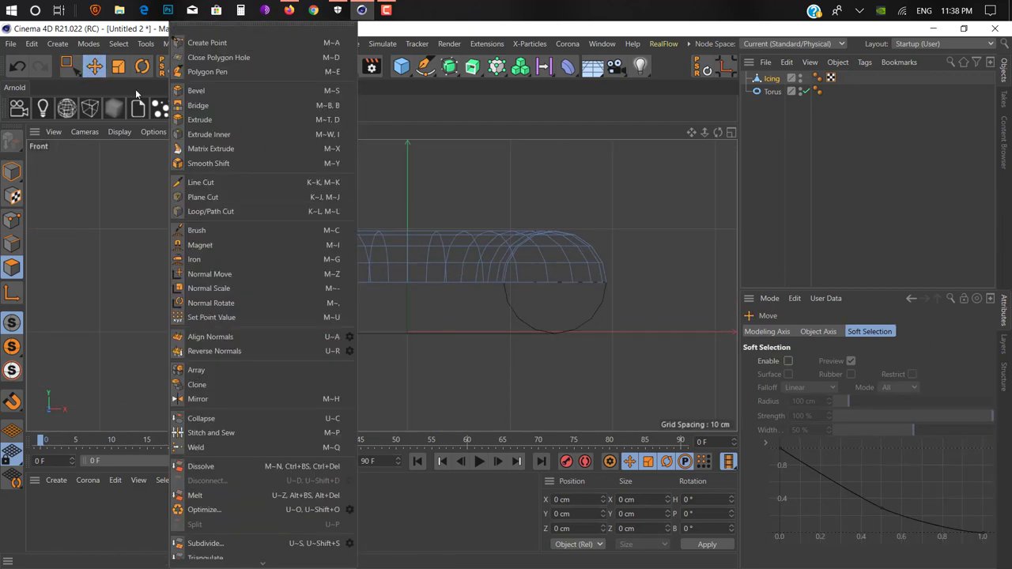
{"action": "left_click", "coordinate": [212, 248]}
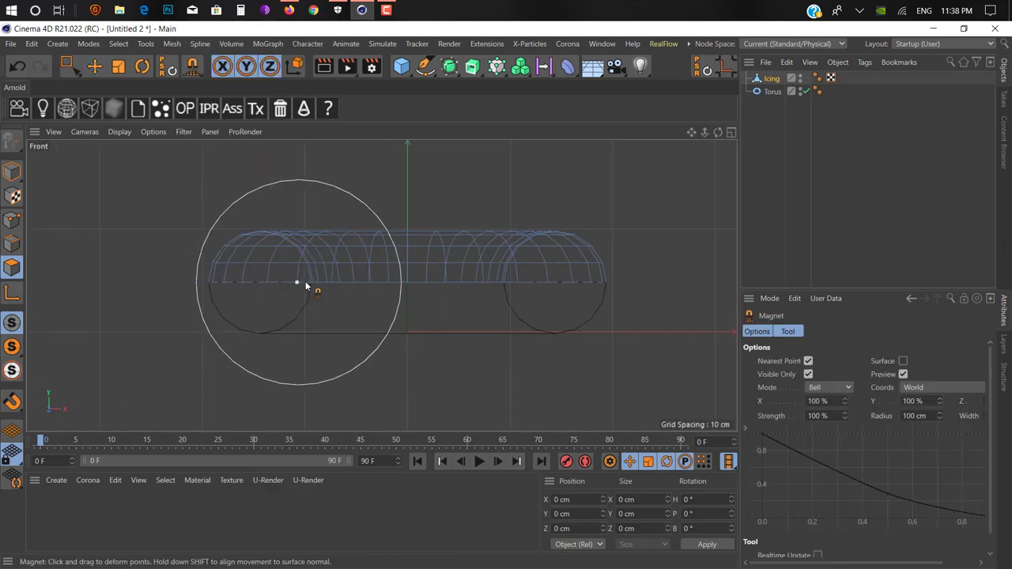
{"action": "middle_click_drag", "start_coordinate": [343, 283], "coordinate": [255, 289]}
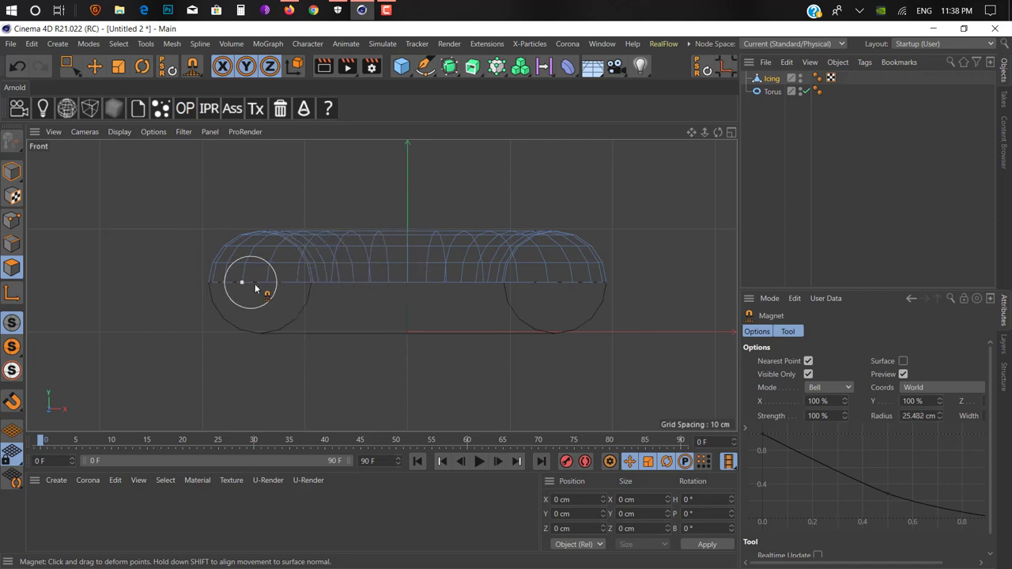
{"action": "left_click", "coordinate": [901, 364]}
Pull several points of the icing's lower edge downward in the front view to form drips.
{"action": "left_click_drag", "start_coordinate": [370, 296], "coordinate": [370, 318]}
{"action": "left_click_drag", "start_coordinate": [442, 299], "coordinate": [444, 323]}
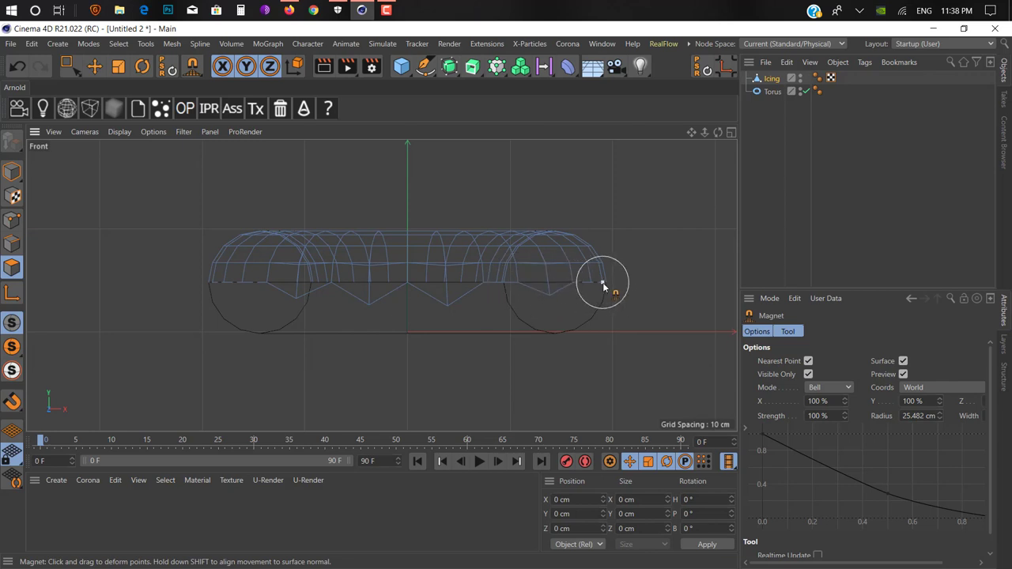
{"action": "left_click_drag", "start_coordinate": [249, 285], "coordinate": [254, 296]}
Shape more drips along the icing's lower edge on the remaining sides of the donut.
{"action": "middle_click", "coordinate": [253, 301]}
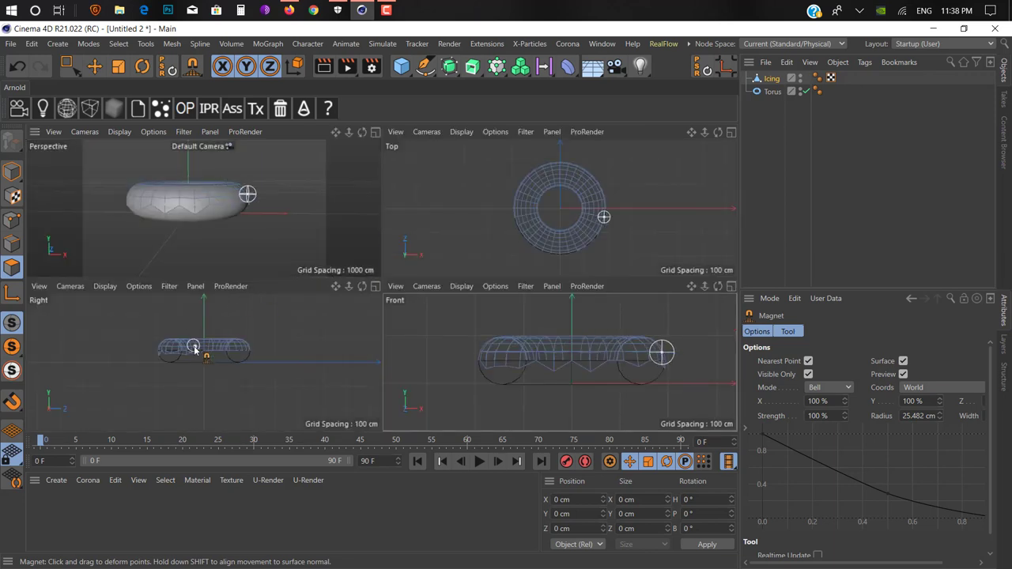
{"action": "middle_click", "coordinate": [198, 348]}
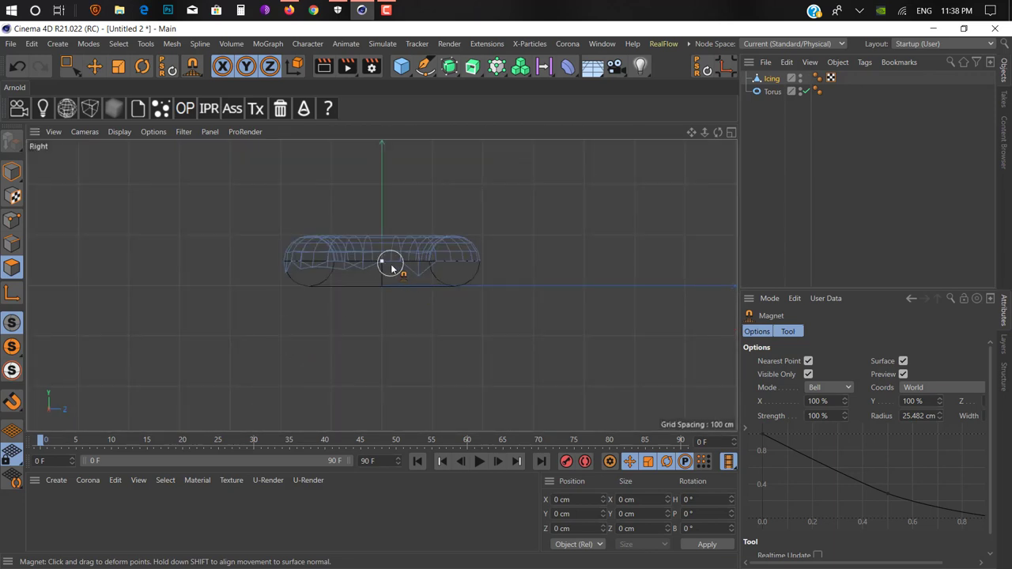
{"action": "middle_click", "coordinate": [490, 297]}
{"action": "middle_click", "coordinate": [290, 260]}
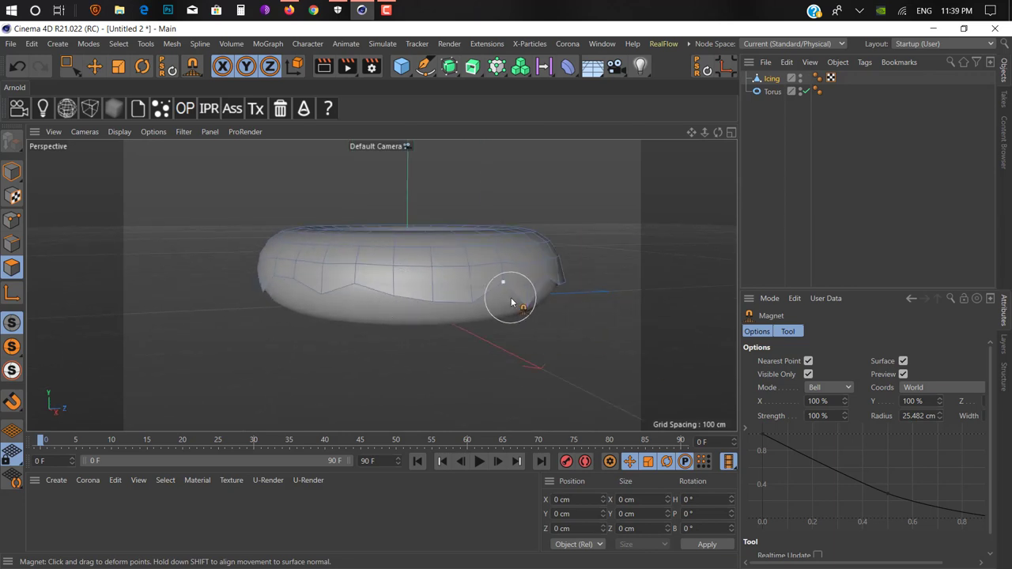
{"action": "middle_click_drag", "start_coordinate": [511, 300], "coordinate": [434, 299], "text": "alt"}
{"action": "left_click_drag", "start_coordinate": [460, 279], "coordinate": [312, 286], "text": "alt"}
{"action": "middle_click_drag", "start_coordinate": [492, 292], "coordinate": [384, 312], "text": "alt"}
{"action": "mouse_move", "coordinate": [412, 309]}
{"action": "left_mouse_down", "text": "alt"}
{"action": "mouse_move", "coordinate": [332, 315]}
{"action": "mouse_move", "coordinate": [379, 307]}
{"action": "left_mouse_up", "text": "alt"}
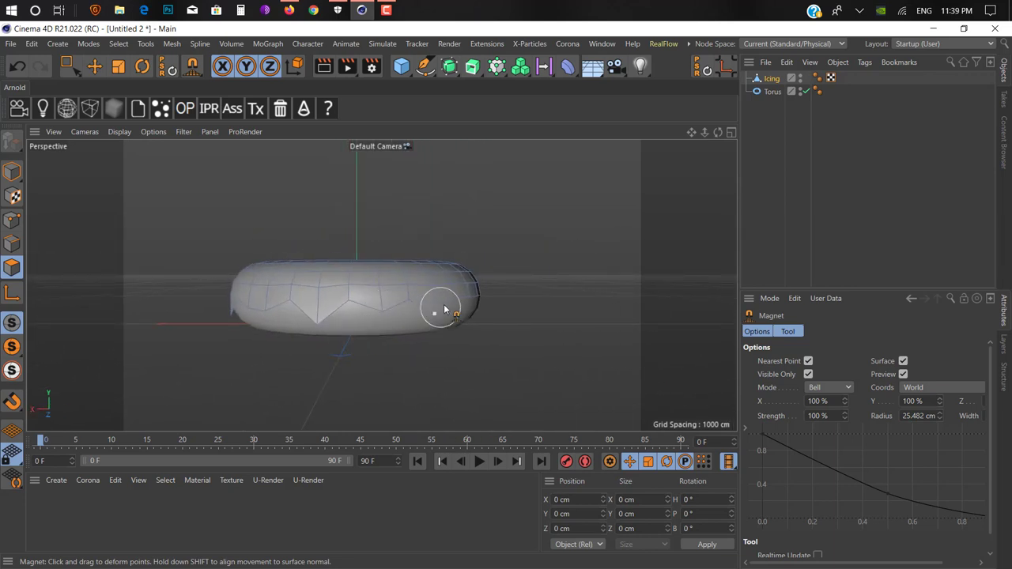
{"action": "left_click_drag", "start_coordinate": [449, 307], "coordinate": [498, 334], "text": "alt"}
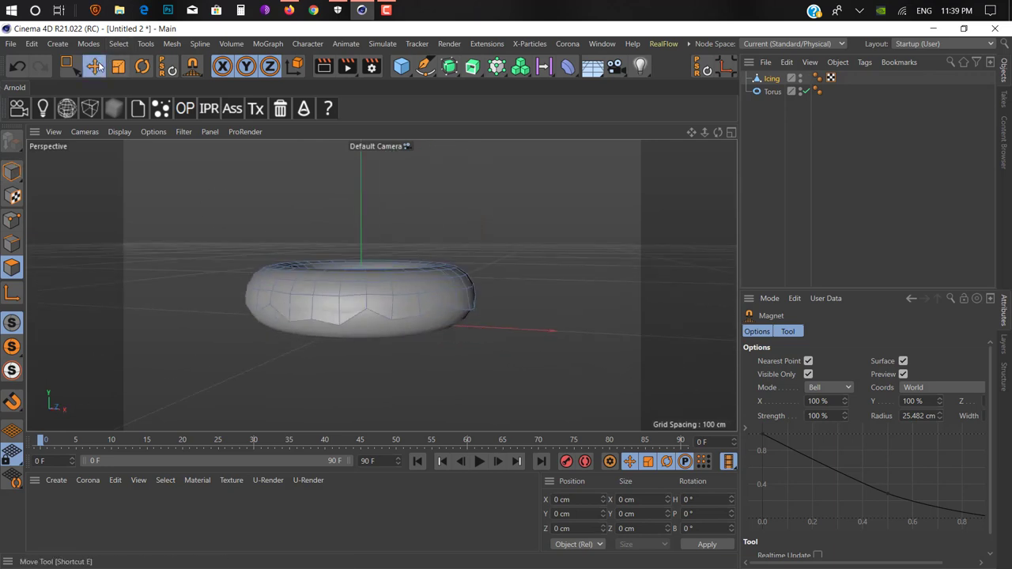
Select all icing polygons and thicken them with Smooth Shift, using an offset of 3.12 cm.
{"action": "left_click", "coordinate": [95, 67]}
{"action": "key", "text": "ctrl+a"}
{"action": "left_click_drag", "start_coordinate": [307, 295], "coordinate": [474, 303], "text": "alt"}
{"action": "right_click", "coordinate": [424, 317]}
{"action": "left_click", "coordinate": [470, 167]}
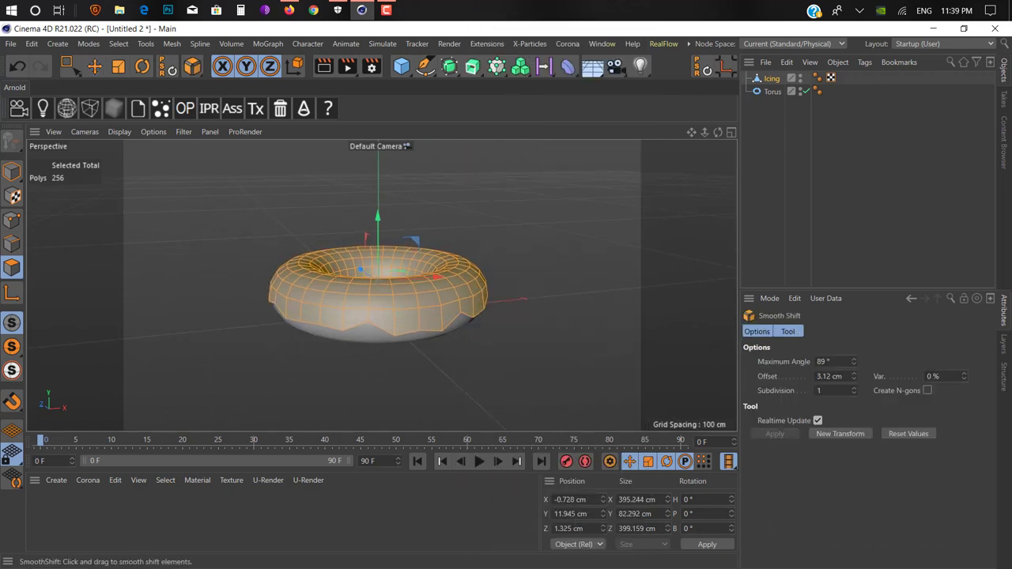
{"action": "left_click_drag", "start_coordinate": [474, 303], "coordinate": [346, 352], "text": "alt"}
{"action": "left_click_drag", "start_coordinate": [433, 302], "coordinate": [399, 380], "text": "alt"}
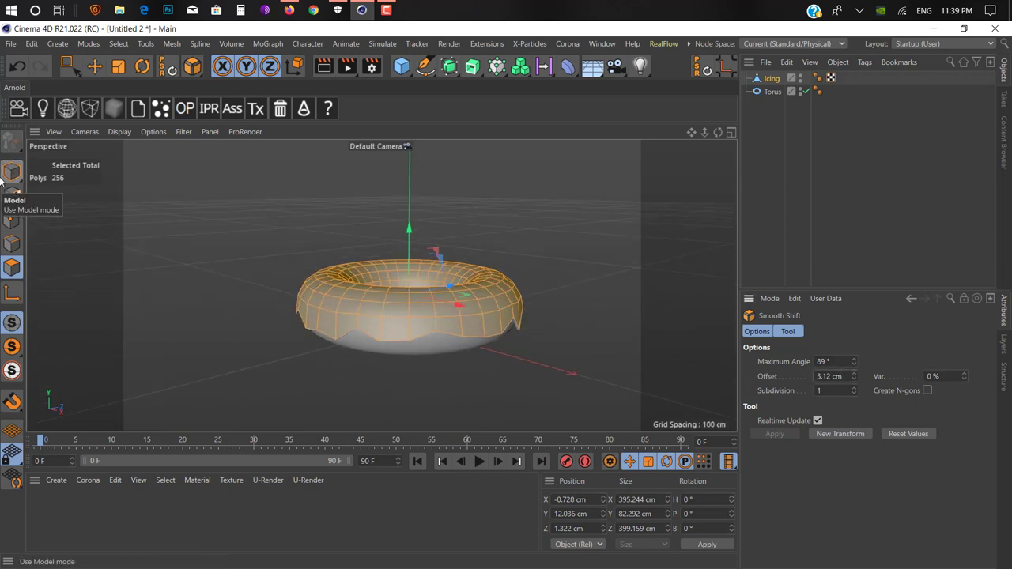
Return to Model mode and place the Icing object under a new Subdivision Surface.
{"action": "left_click", "coordinate": [9, 176]}
{"action": "left_click", "coordinate": [95, 67]}
{"action": "left_click_drag", "start_coordinate": [458, 323], "coordinate": [356, 330], "text": "alt"}
{"action": "middle_click_drag", "start_coordinate": [357, 330], "coordinate": [337, 330], "text": "alt"}
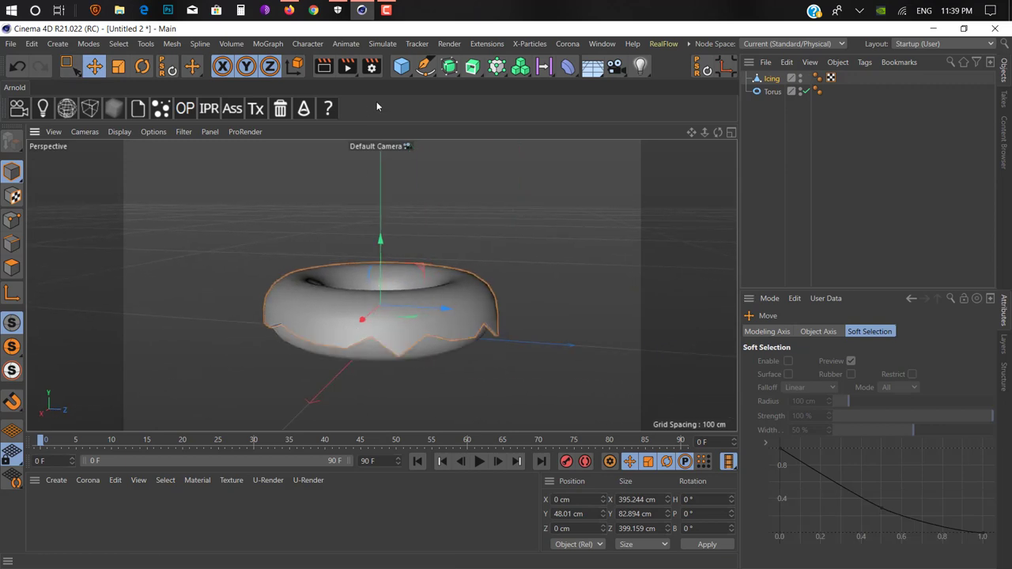
{"action": "left_click_drag", "start_coordinate": [449, 67], "coordinate": [490, 85], "text": "alt"}
{"action": "left_click_drag", "start_coordinate": [458, 307], "coordinate": [173, 320], "text": "alt"}
Adjust the icing's drip edge with the Magnet tool, working on its points and polygons close up.
{"action": "left_click", "coordinate": [778, 91]}
{"action": "left_click_drag", "start_coordinate": [505, 324], "coordinate": [472, 335], "text": "alt"}
{"action": "left_click", "coordinate": [12, 222]}
{"action": "right_click", "coordinate": [297, 252]}
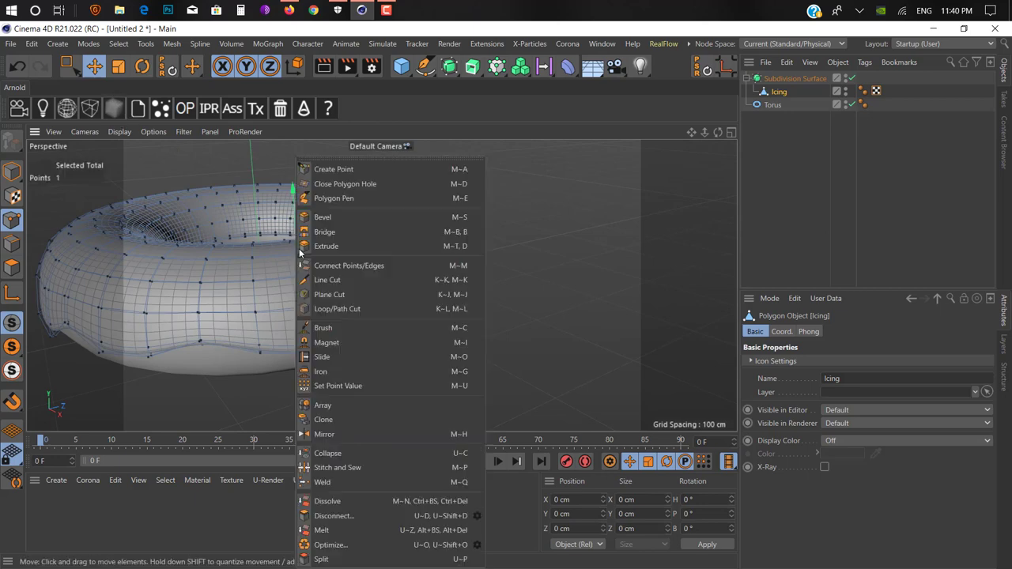
{"action": "left_click", "coordinate": [352, 342]}
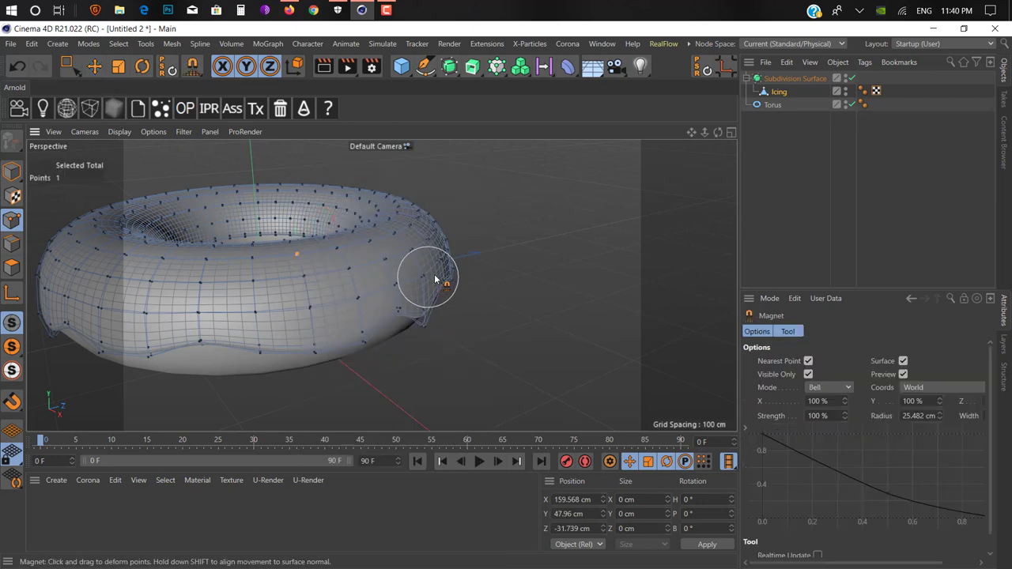
{"action": "scroll", "coordinate": [424, 301], "scroll_direction": "up", "scroll_amount": 10}
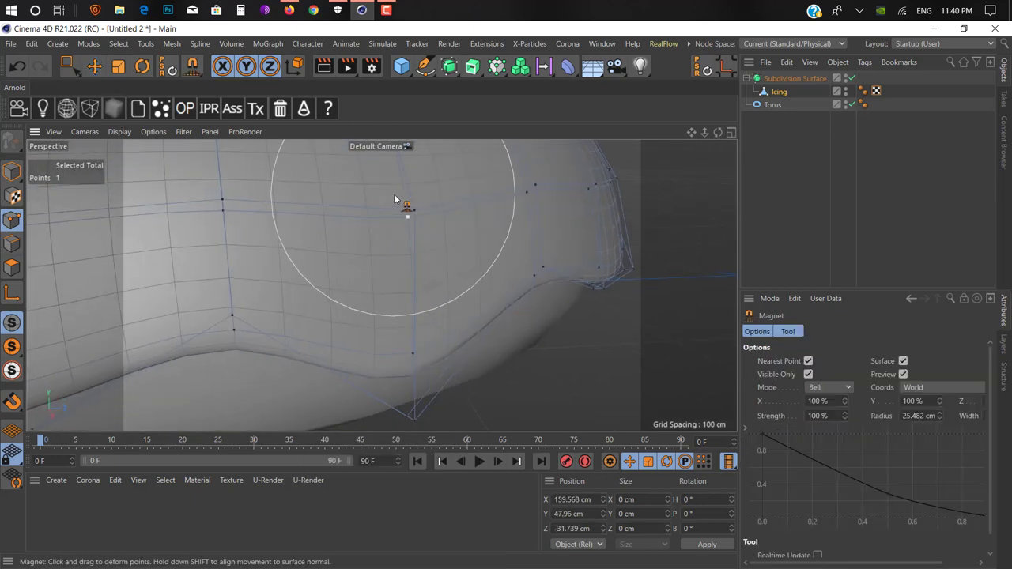
{"action": "left_click", "coordinate": [12, 267]}
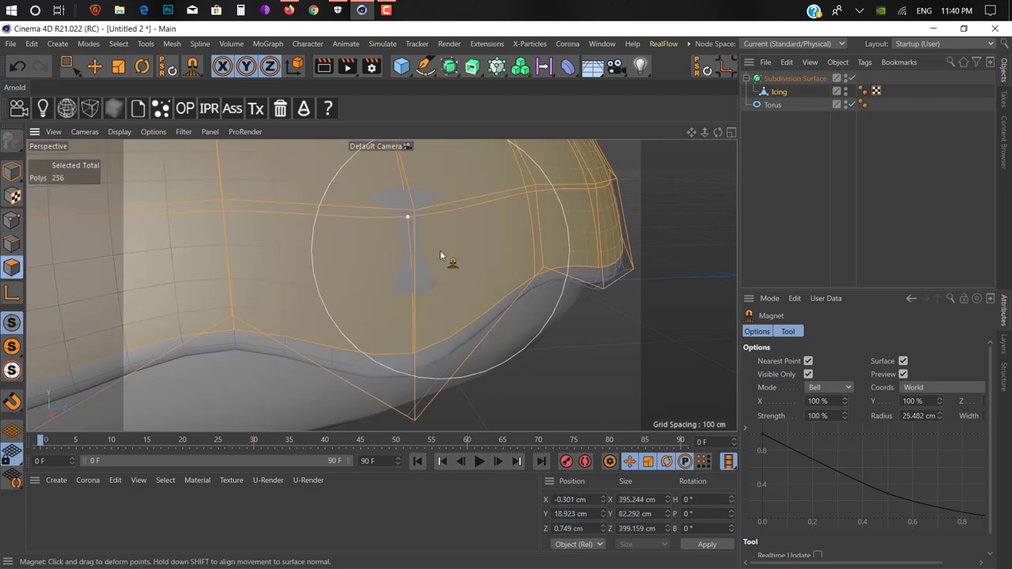
{"action": "left_click_drag", "start_coordinate": [449, 221], "coordinate": [402, 253], "text": "alt"}
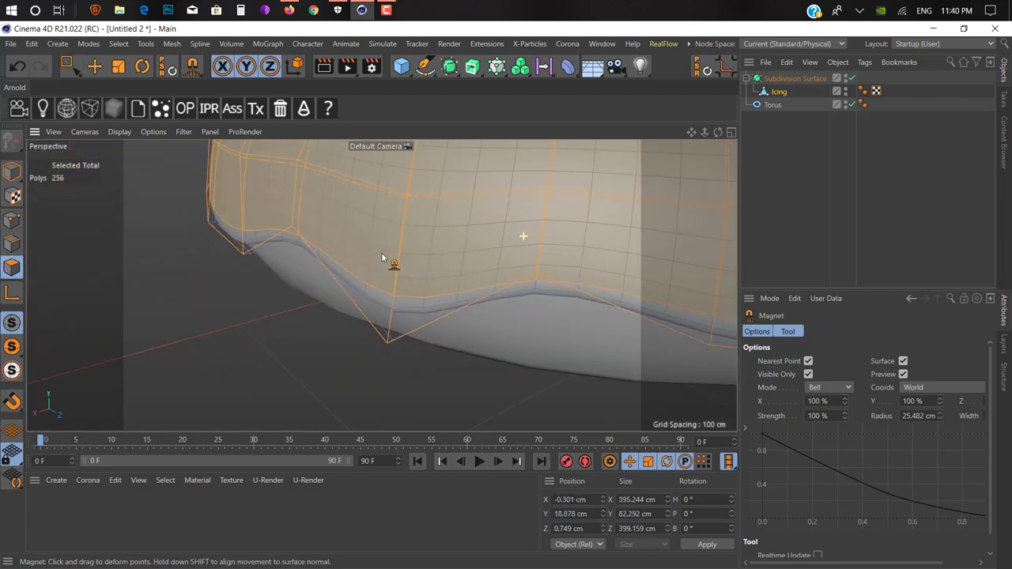
{"action": "scroll", "coordinate": [395, 253], "scroll_direction": "down", "scroll_amount": 5}
Switch back to Model mode with the Move tool and clear the object selection.
{"action": "left_click", "coordinate": [11, 171]}
{"action": "scroll", "coordinate": [486, 281], "scroll_direction": "down", "scroll_amount": 4}
{"action": "middle_click_drag", "start_coordinate": [486, 281], "coordinate": [303, 300], "text": "alt"}
{"action": "left_click_drag", "start_coordinate": [303, 300], "coordinate": [238, 283], "text": "alt"}
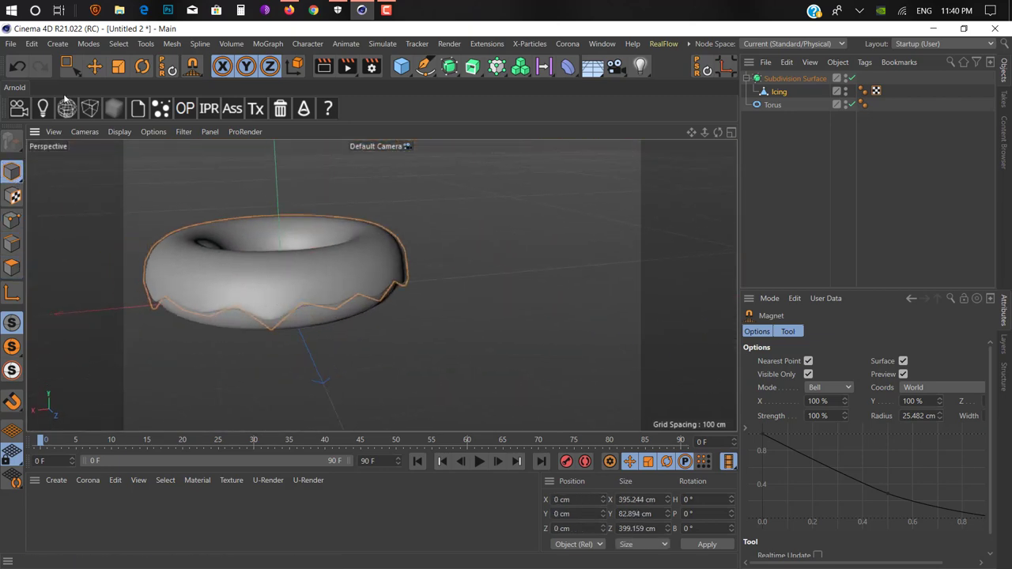
{"action": "left_click", "coordinate": [95, 66]}
{"action": "left_click", "coordinate": [203, 185]}
{"action": "middle_click_drag", "start_coordinate": [246, 286], "coordinate": [466, 297], "text": "alt"}
{"action": "left_click_drag", "start_coordinate": [466, 297], "coordinate": [413, 308], "text": "alt"}
Add a capsule and move it along X beside the donut, to about -448 cm.
{"action": "left_click_drag", "start_coordinate": [407, 68], "coordinate": [660, 111]}
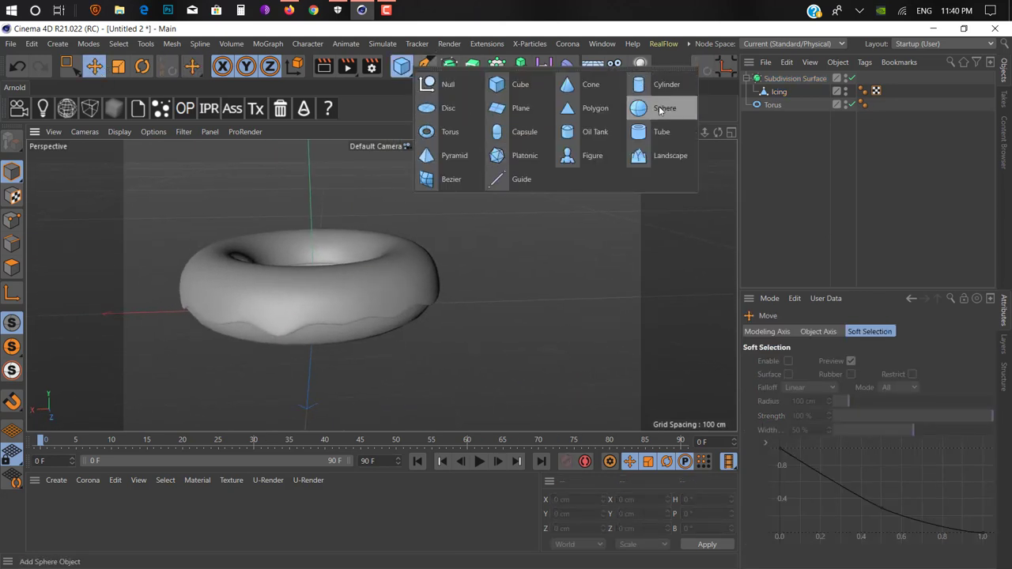
{"action": "left_click", "coordinate": [518, 132]}
{"action": "left_click_drag", "start_coordinate": [316, 283], "coordinate": [584, 301]}
Scale the capsule down to a tiny sprinkle about 1.1 cm wide and 3.4 cm tall.
{"action": "key", "text": "t"}
{"action": "left_click_drag", "start_coordinate": [501, 323], "coordinate": [345, 331]}
{"action": "scroll", "coordinate": [605, 262], "scroll_direction": "up", "scroll_amount": 8}
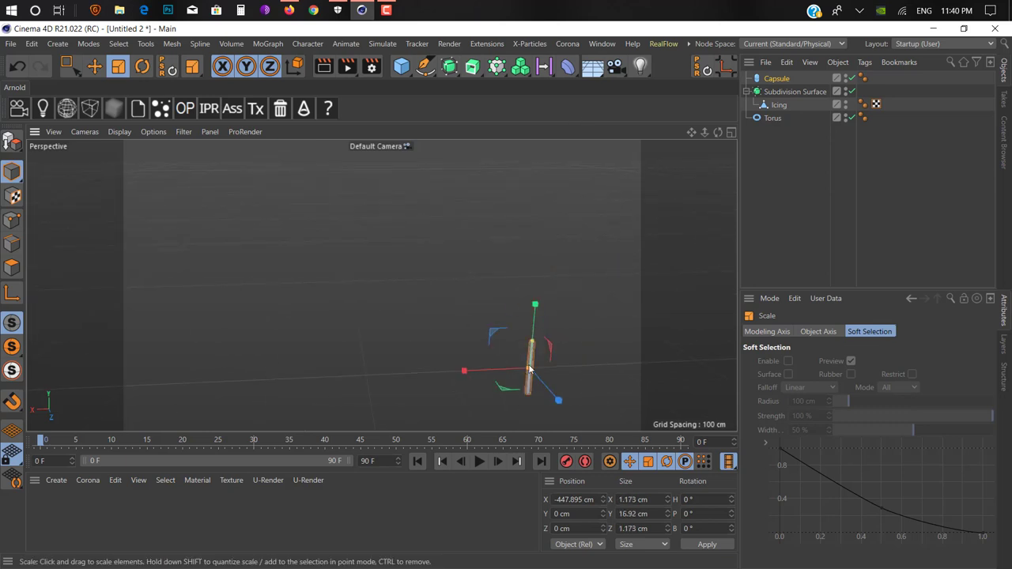
{"action": "left_click_drag", "start_coordinate": [528, 369], "coordinate": [528, 356]}
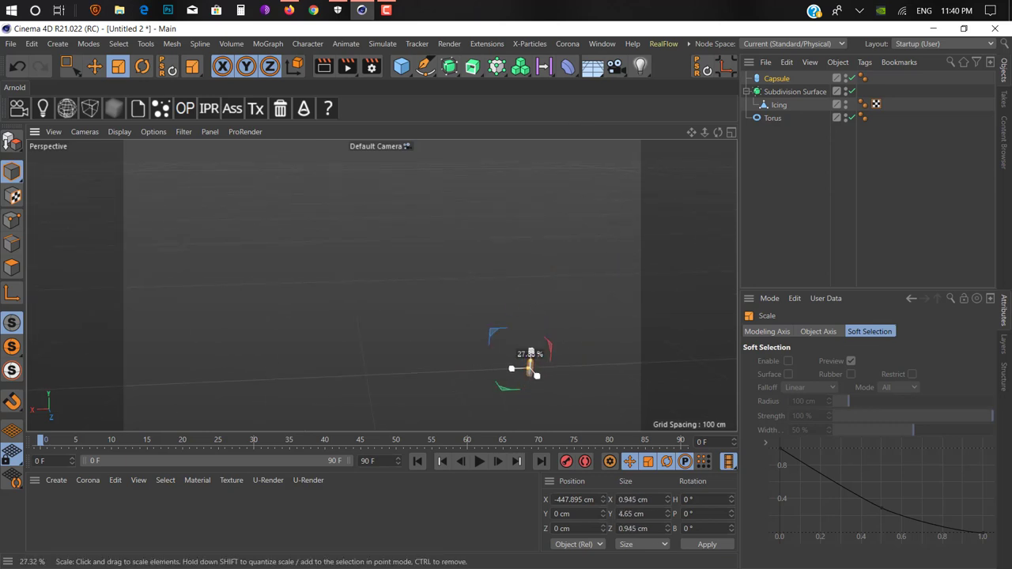
{"action": "left_click_drag", "start_coordinate": [528, 419], "coordinate": [527, 418]}
{"action": "scroll", "coordinate": [527, 419], "scroll_direction": "up", "scroll_amount": 4}
{"action": "left_click_drag", "start_coordinate": [517, 295], "coordinate": [519, 311]}
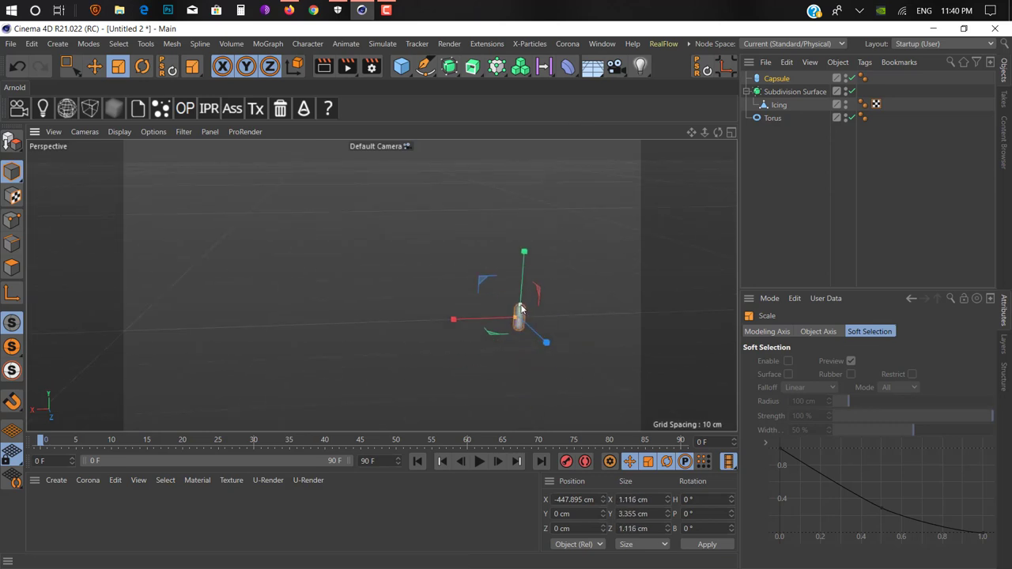
Frame the torus to compare sizes and enlarge the capsule to about 1.9 cm wide and 5.7 cm tall.
{"action": "left_click", "coordinate": [770, 92]}
{"action": "left_click", "coordinate": [772, 119]}
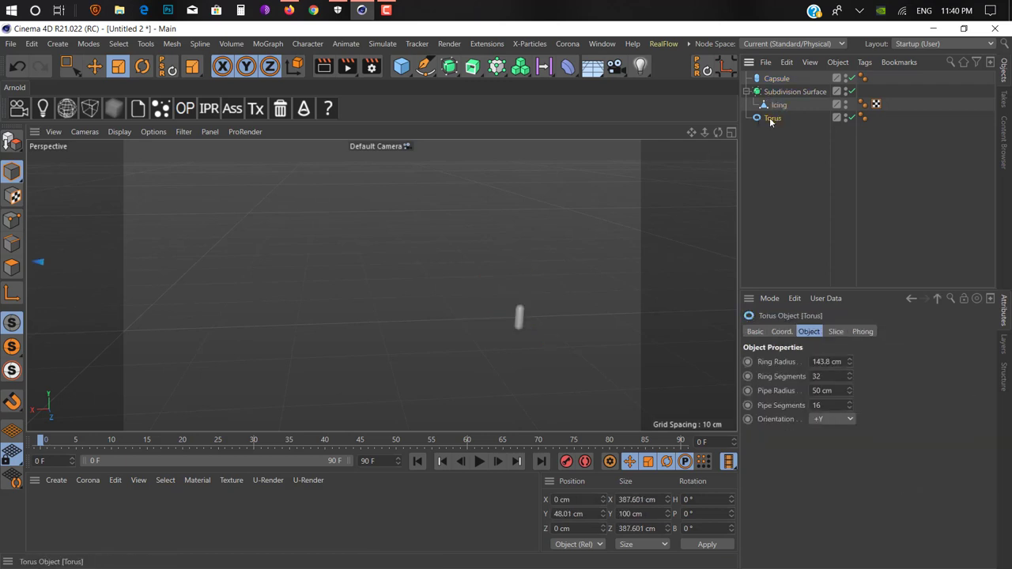
{"action": "key", "text": "e"}
{"action": "key", "text": "o"}
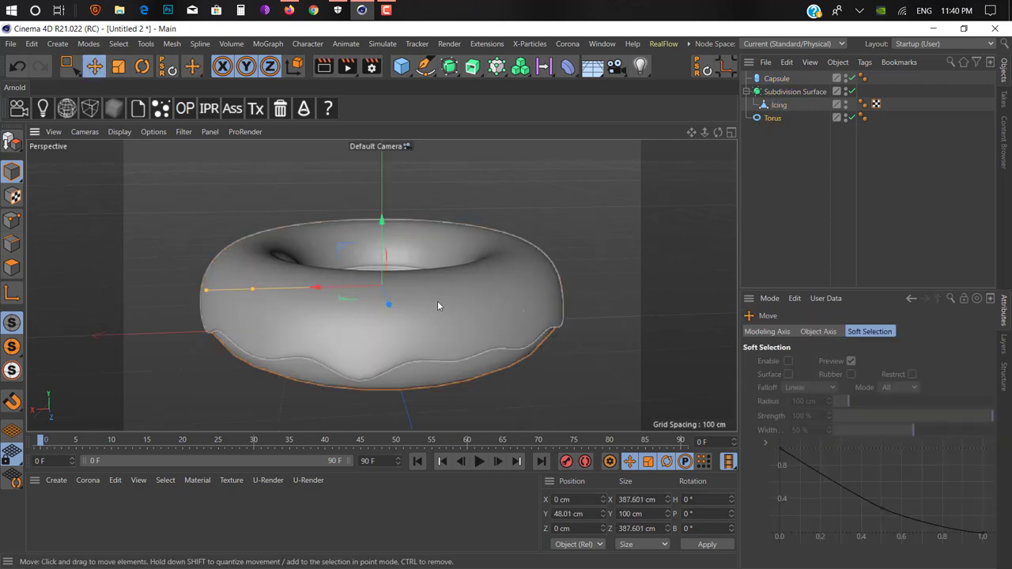
{"action": "scroll", "coordinate": [500, 306], "scroll_direction": "down", "scroll_amount": 2}
{"action": "middle_click_drag", "start_coordinate": [501, 306], "coordinate": [392, 302], "text": "alt"}
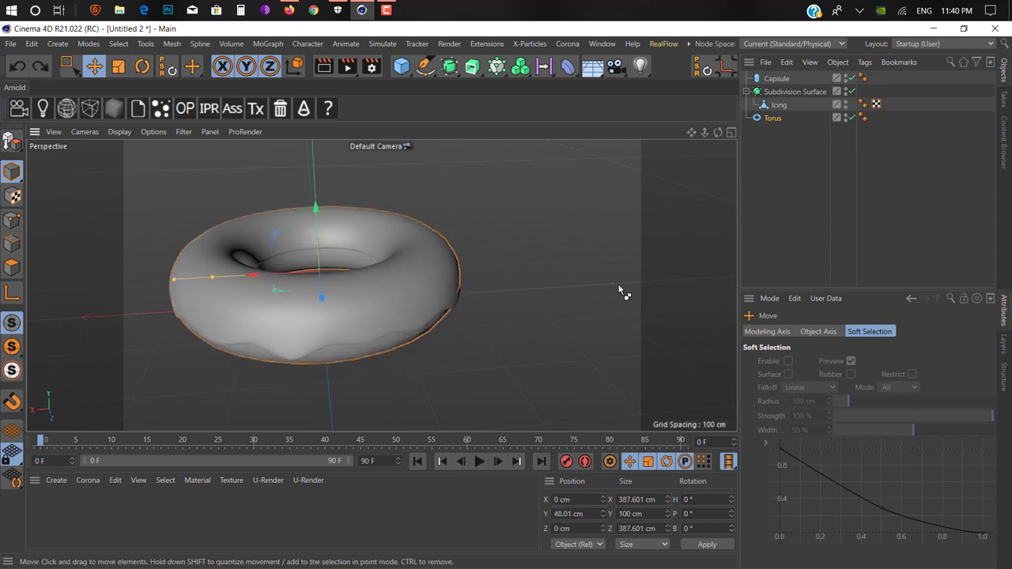
{"action": "left_click", "coordinate": [615, 281]}
{"action": "key", "text": "t"}
{"action": "left_click_drag", "start_coordinate": [595, 328], "coordinate": [735, 272]}
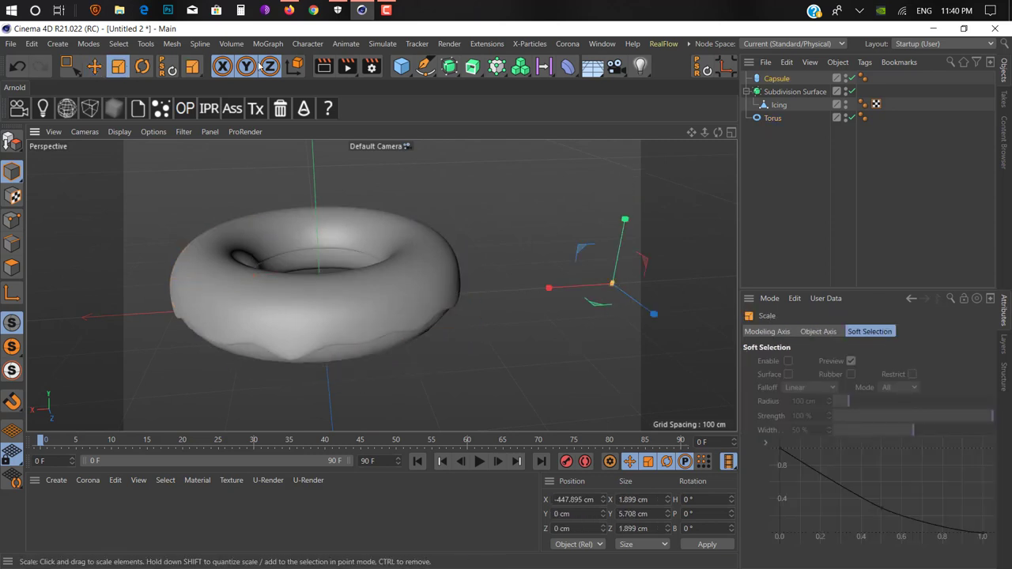
Move the capsule closer to the donut along X, to about -294 cm, and deselect it.
{"action": "left_click", "coordinate": [94, 67]}
{"action": "left_click_drag", "start_coordinate": [564, 286], "coordinate": [470, 292]}
{"action": "left_click", "coordinate": [501, 331]}
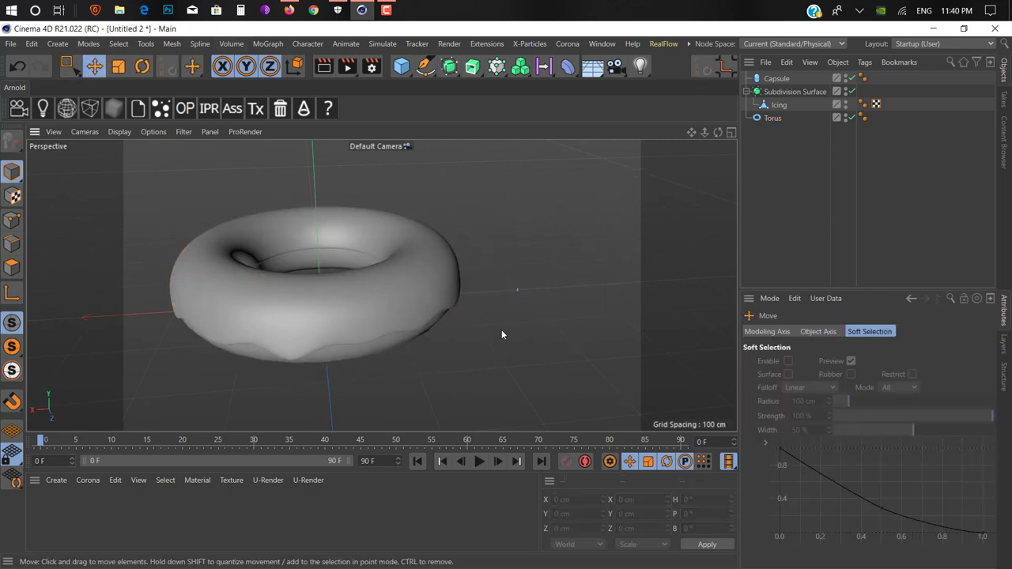
Place the capsule inside a new Cloner and show the Cloner's object properties.
{"action": "left_click", "coordinate": [518, 291]}
{"action": "left_click_drag", "start_coordinate": [496, 66], "coordinate": [509, 83]}
{"action": "left_click", "coordinate": [834, 331]}
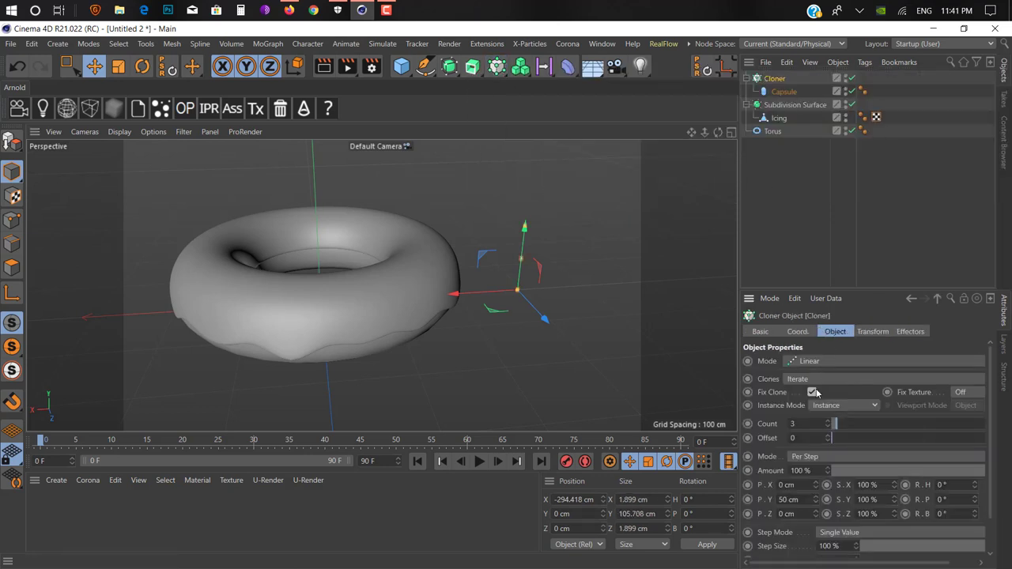
Set the Cloner's mode to Object and assign the icing's Subdivision Surface as the object to distribute on.
{"action": "left_click", "coordinate": [814, 361]}
{"action": "left_click", "coordinate": [813, 374]}
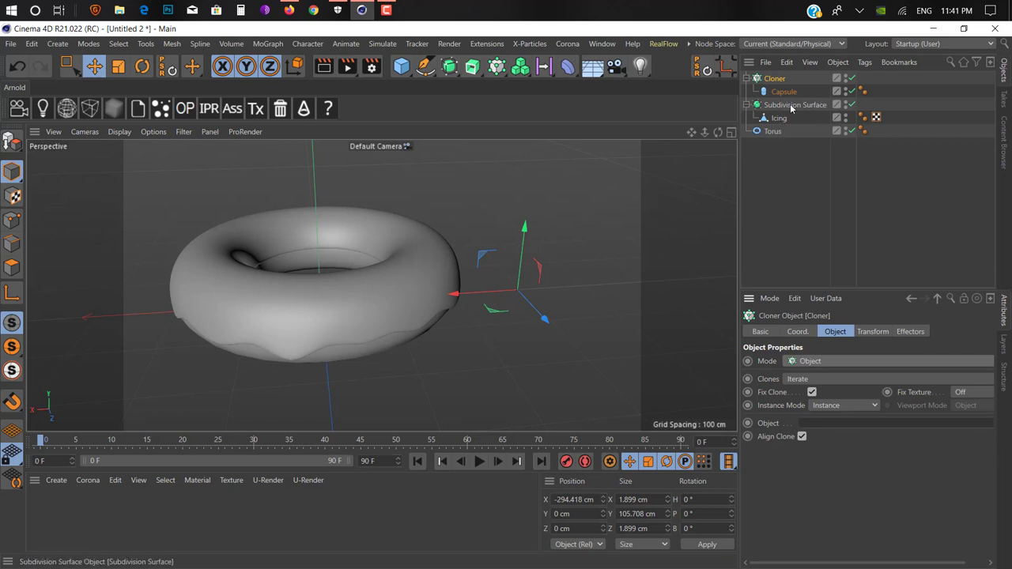
{"action": "left_click_drag", "start_coordinate": [791, 107], "coordinate": [835, 424]}
{"action": "left_click_drag", "start_coordinate": [404, 263], "coordinate": [404, 216], "text": "alt"}
Raise the Cloner's count to 570 so the sprinkles cover the icing densely.
{"action": "left_click_drag", "start_coordinate": [868, 531], "coordinate": [988, 530]}
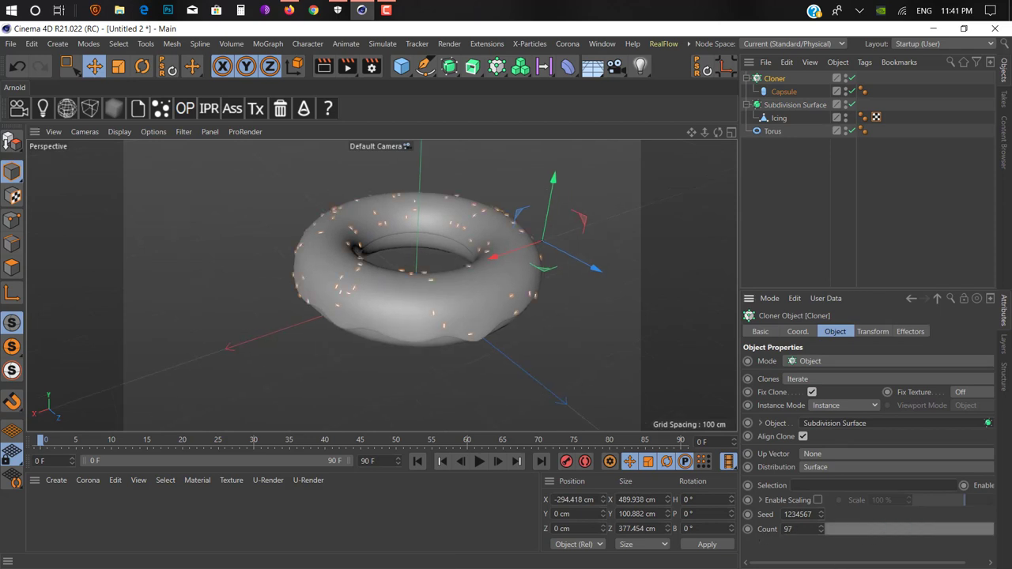
{"action": "left_click", "coordinate": [821, 533]}
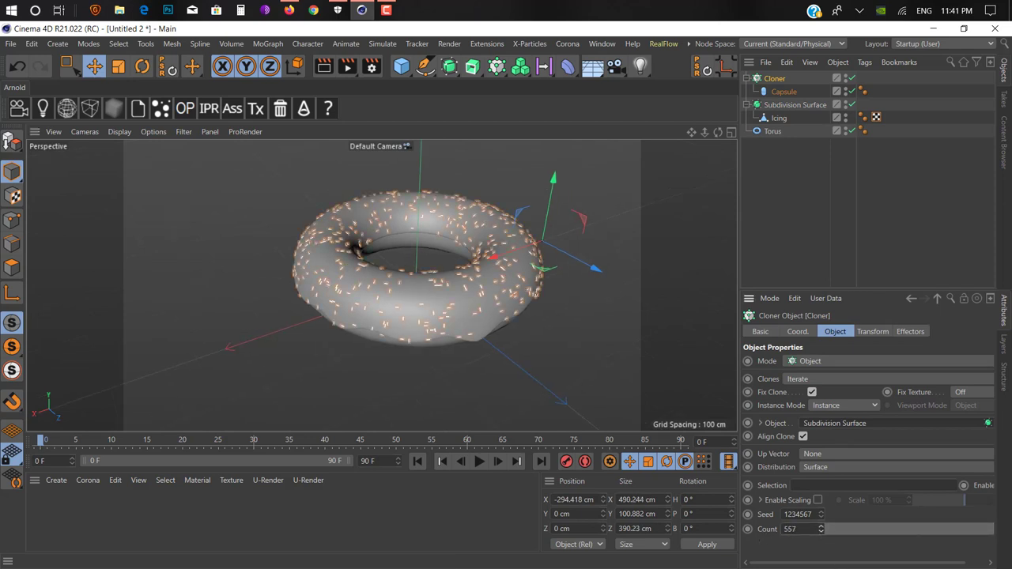
{"action": "left_click_drag", "start_coordinate": [649, 296], "coordinate": [643, 264], "text": "alt"}
{"action": "middle_click_drag", "start_coordinate": [644, 264], "coordinate": [605, 259], "text": "alt"}
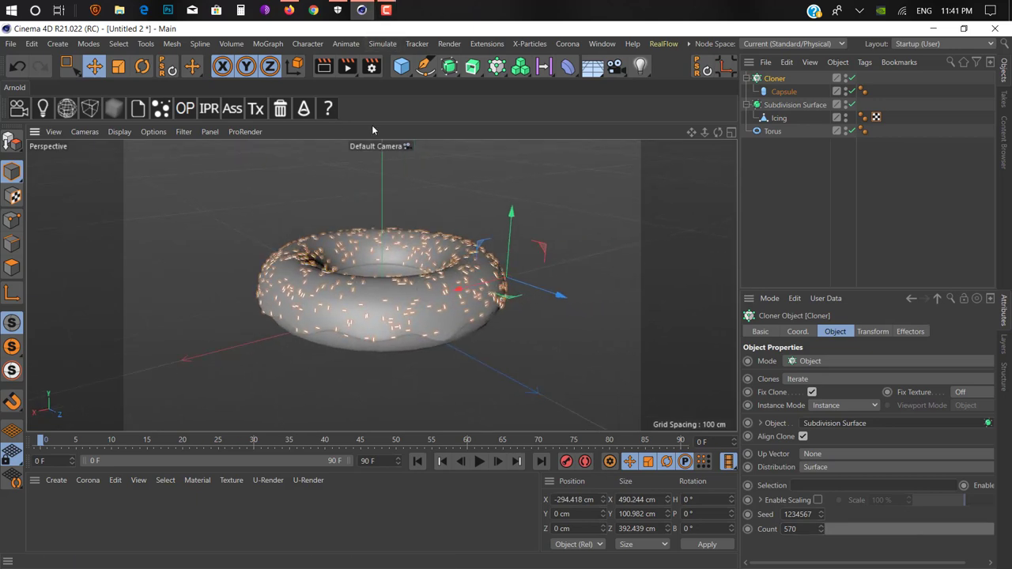
Add a Random effector to the sprinkle Cloner.
{"action": "left_click", "coordinate": [447, 45]}
{"action": "mouse_move", "coordinate": [268, 44]}
{"action": "mouse_move", "coordinate": [294, 64]}
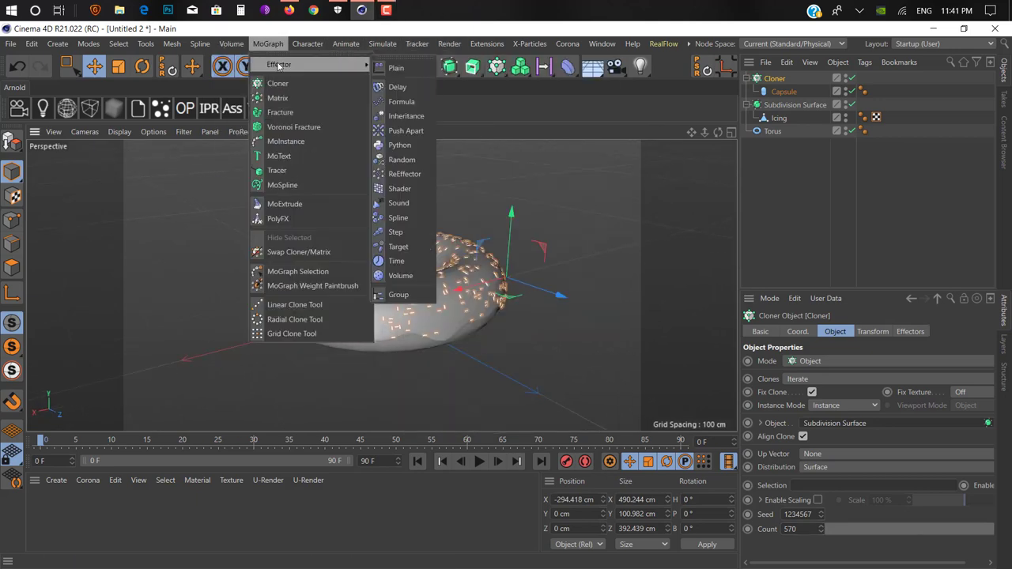
{"action": "left_click", "coordinate": [400, 159]}
Turn off the Random effector's position variation and enable rotation with R.B at 284°.
{"action": "left_click", "coordinate": [865, 331]}
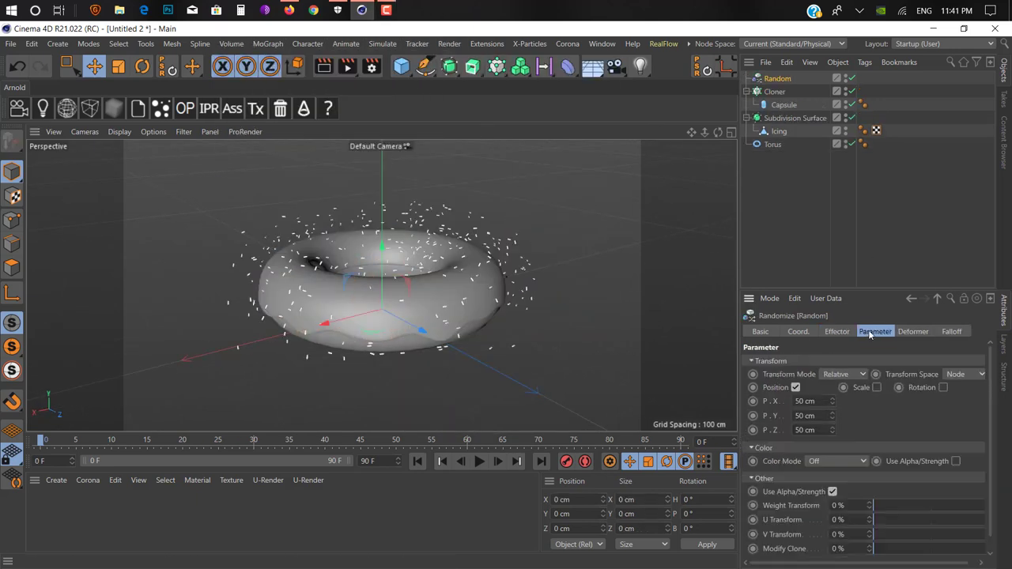
{"action": "left_click", "coordinate": [795, 387]}
{"action": "left_click", "coordinate": [917, 387]}
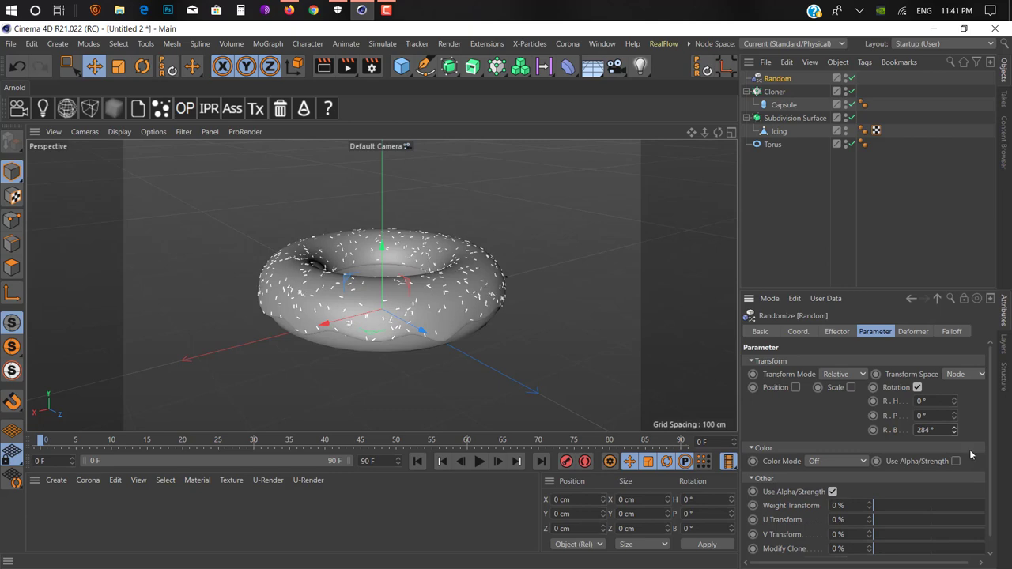
{"action": "left_click_drag", "start_coordinate": [402, 194], "coordinate": [374, 206], "text": "alt"}
{"action": "scroll", "coordinate": [474, 243], "scroll_direction": "up", "scroll_amount": 6}
{"action": "scroll", "coordinate": [470, 264], "scroll_direction": "down", "scroll_amount": 8}
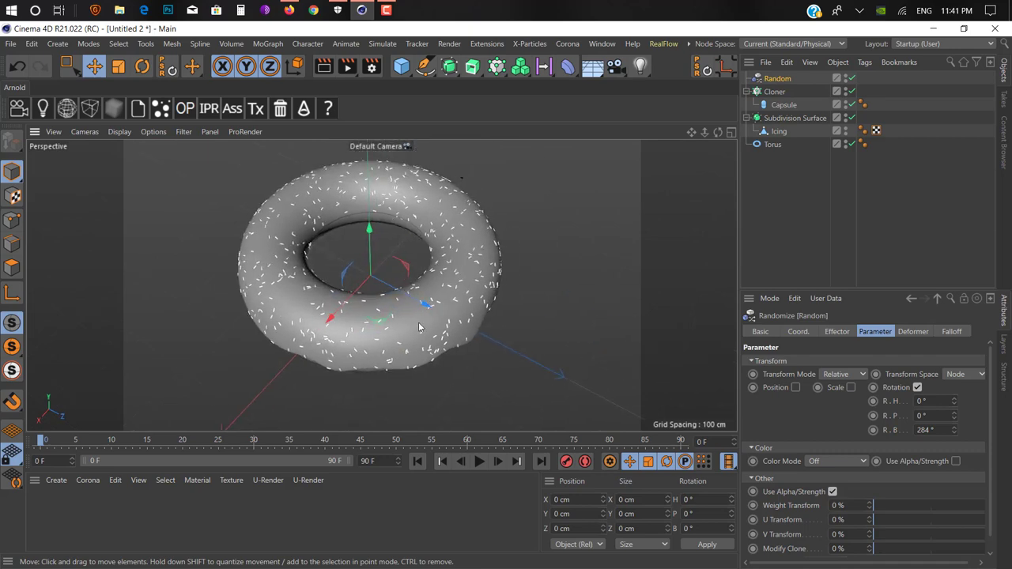
{"action": "left_click_drag", "start_coordinate": [412, 324], "coordinate": [472, 300], "text": "alt"}
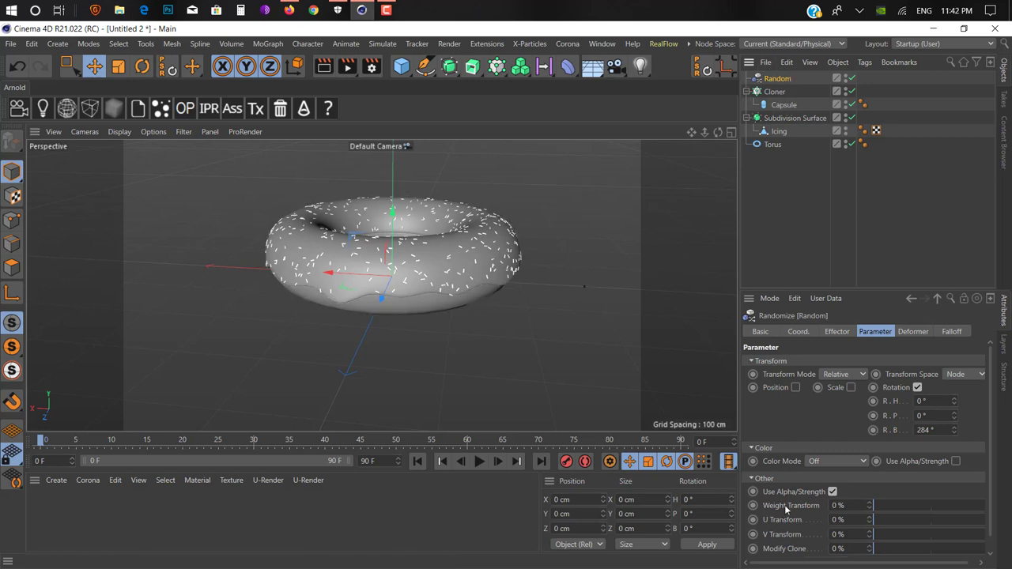
Set the Random effector's color mode to Effector Color and its blending mode to Add.
{"action": "left_click", "coordinate": [832, 464]}
{"action": "left_click", "coordinate": [834, 494]}
{"action": "scroll", "coordinate": [372, 276], "scroll_direction": "up", "scroll_amount": 5}
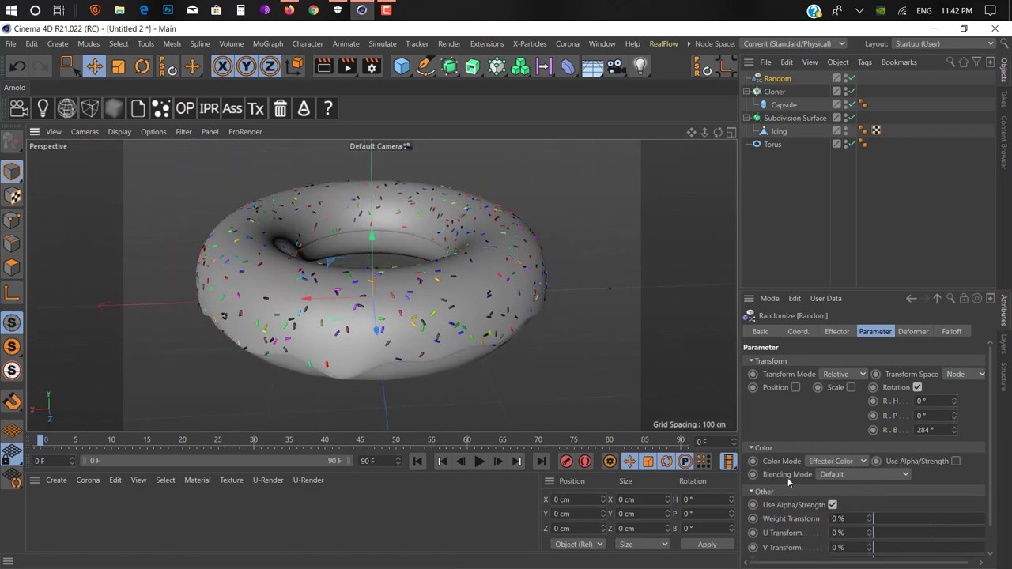
{"action": "left_click", "coordinate": [824, 474]}
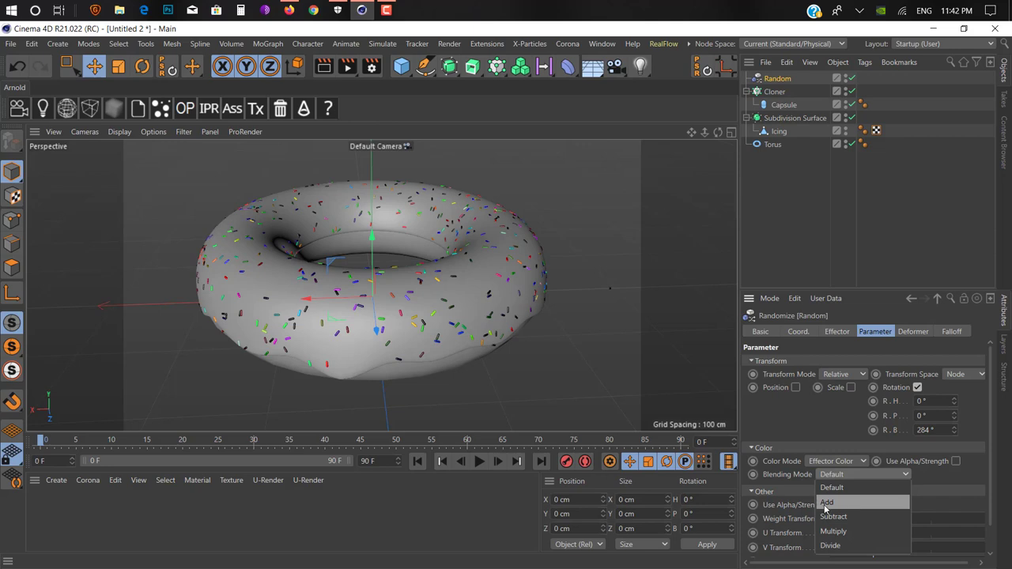
{"action": "left_click", "coordinate": [824, 506]}
{"action": "left_click_drag", "start_coordinate": [487, 339], "coordinate": [474, 280], "text": "alt"}
{"action": "scroll", "coordinate": [489, 298], "scroll_direction": "down", "scroll_amount": 2}
{"action": "left_click_drag", "start_coordinate": [424, 340], "coordinate": [539, 332], "text": "alt"}
Draw a closed plate profile with the Spline Pen beside the donut in the Front view, about 250 cm wide and 140 cm tall.
{"action": "middle_click", "coordinate": [538, 332]}
{"action": "middle_click", "coordinate": [552, 338]}
{"action": "scroll", "coordinate": [579, 265], "scroll_direction": "down", "scroll_amount": 2}
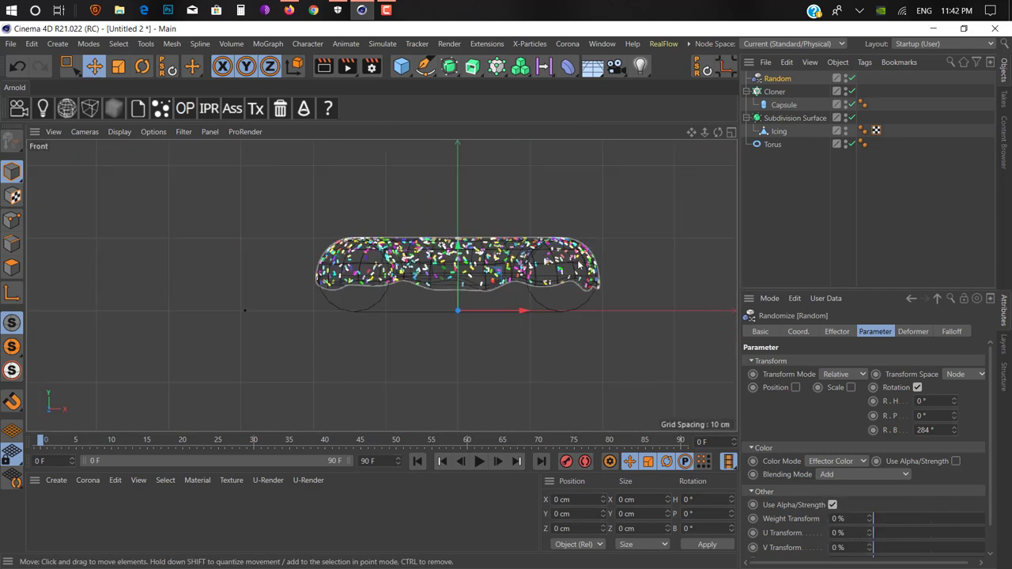
{"action": "middle_click_drag", "start_coordinate": [640, 264], "coordinate": [582, 288], "text": "alt"}
{"action": "left_click", "coordinate": [425, 65]}
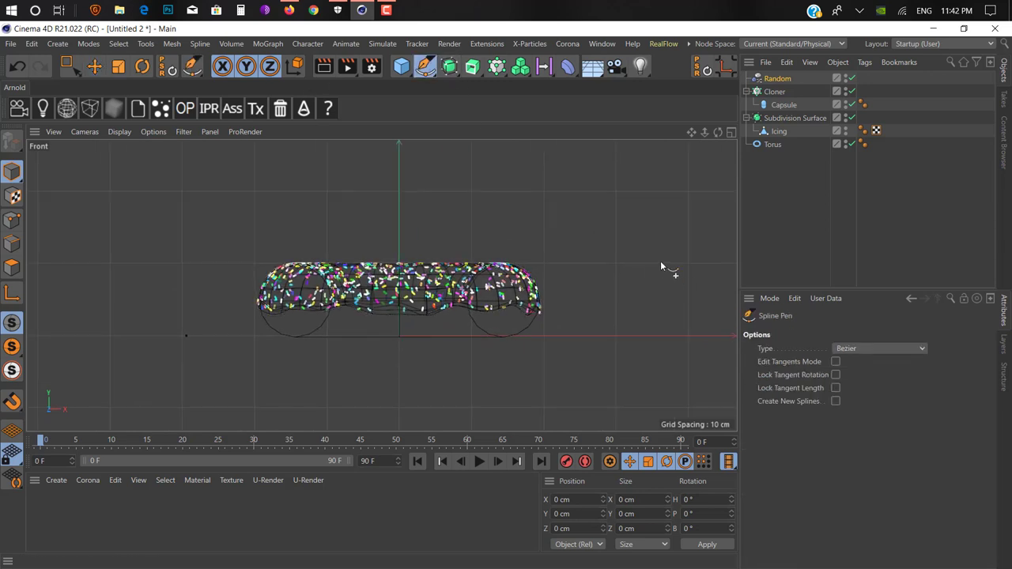
{"action": "middle_click_drag", "start_coordinate": [661, 265], "coordinate": [551, 276], "text": "alt"}
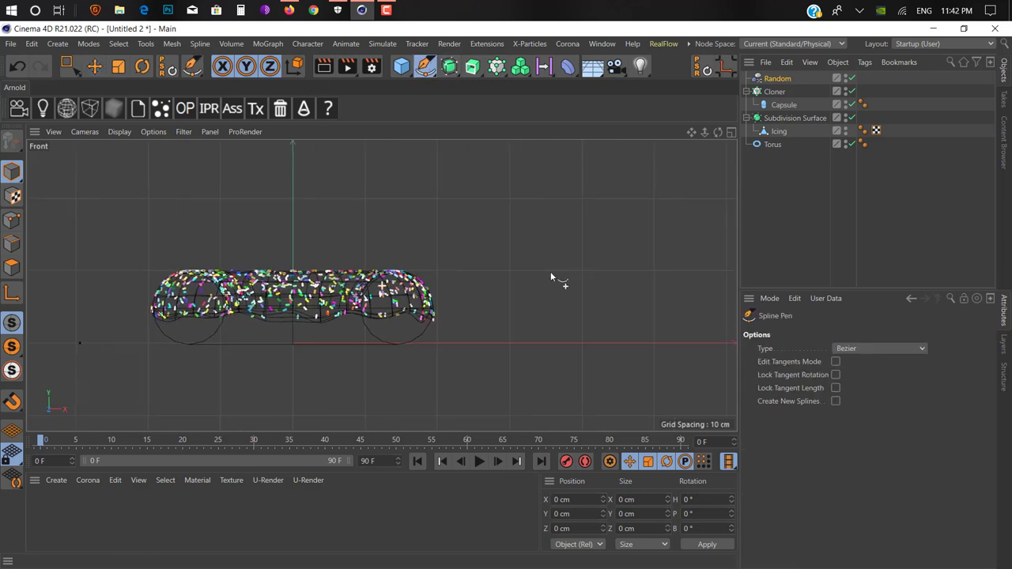
{"action": "left_click", "coordinate": [605, 255]}
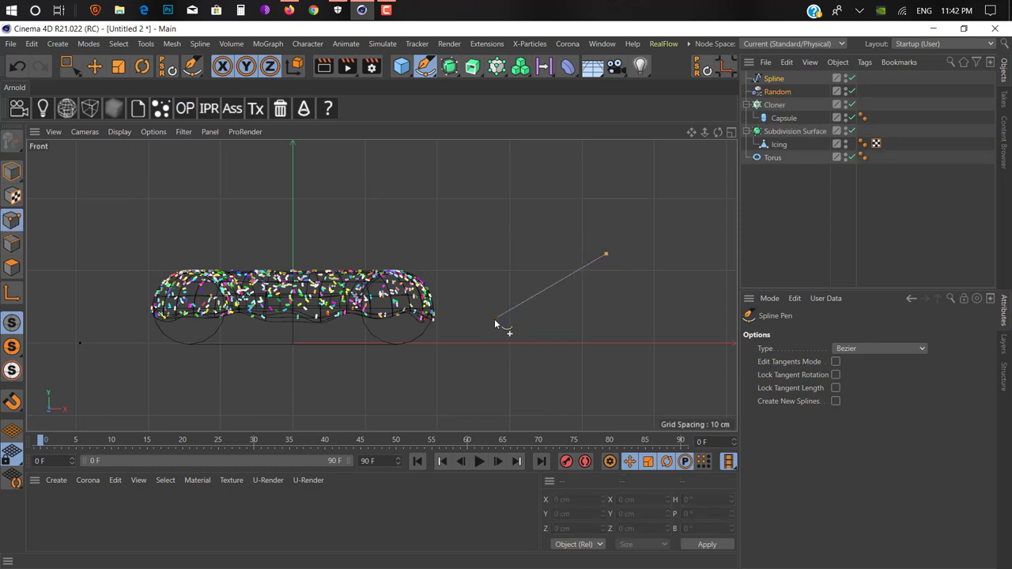
{"action": "left_click", "coordinate": [496, 318]}
{"action": "left_click", "coordinate": [491, 340]}
{"action": "left_click", "coordinate": [423, 329]}
{"action": "key", "text": "e"}
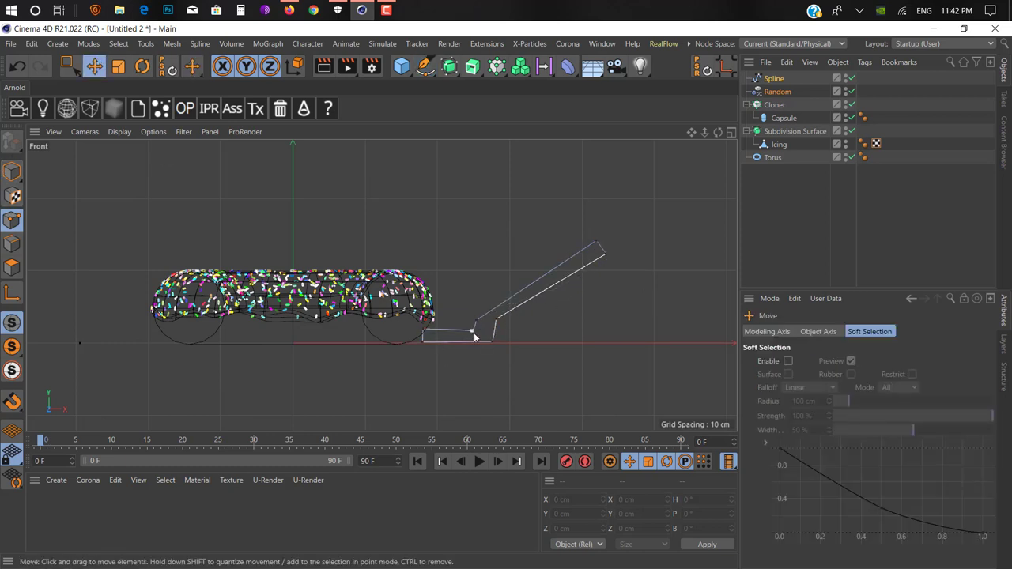
Reposition the two upper points at the plate profile's bend to even out its thickness.
{"action": "left_click", "coordinate": [472, 331]}
{"action": "scroll", "coordinate": [475, 304], "scroll_direction": "up", "scroll_amount": 2}
{"action": "left_click_drag", "start_coordinate": [475, 309], "coordinate": [532, 313]}
{"action": "left_click_drag", "start_coordinate": [475, 270], "coordinate": [475, 264]}
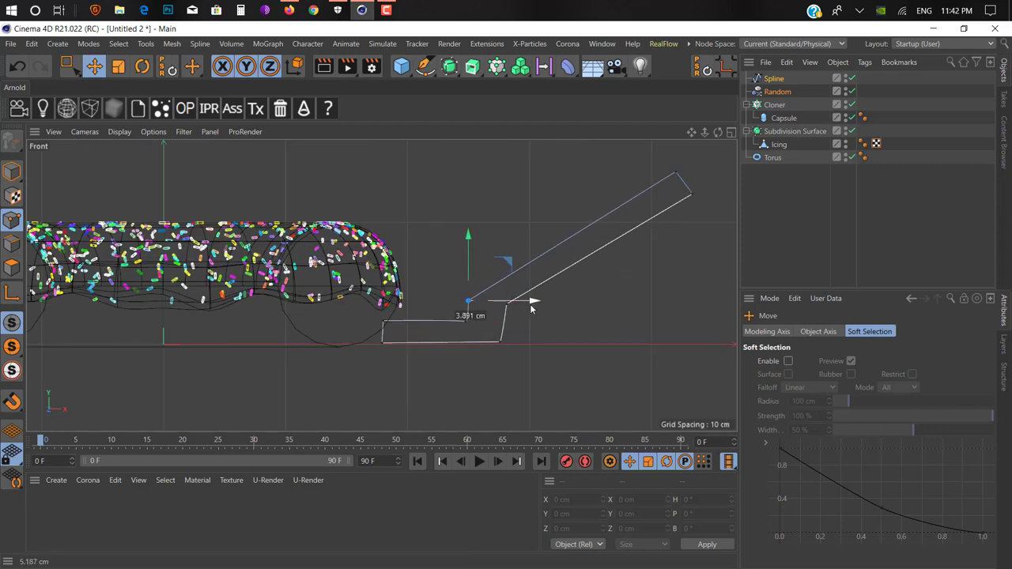
{"action": "left_click_drag", "start_coordinate": [463, 326], "coordinate": [535, 314]}
{"action": "left_click", "coordinate": [508, 307]}
Try to chamfer all points of the plate profile with a radius of 9.16 cm.
{"action": "middle_click_drag", "start_coordinate": [608, 213], "coordinate": [475, 271], "text": "alt"}
{"action": "left_click", "coordinate": [540, 230]}
{"action": "right_click", "coordinate": [565, 264]}
{"action": "left_click", "coordinate": [549, 228]}
{"action": "right_click", "coordinate": [653, 305]}
{"action": "left_click", "coordinate": [540, 294]}
{"action": "key", "text": "ctrl+a"}
{"action": "right_click", "coordinate": [562, 290]}
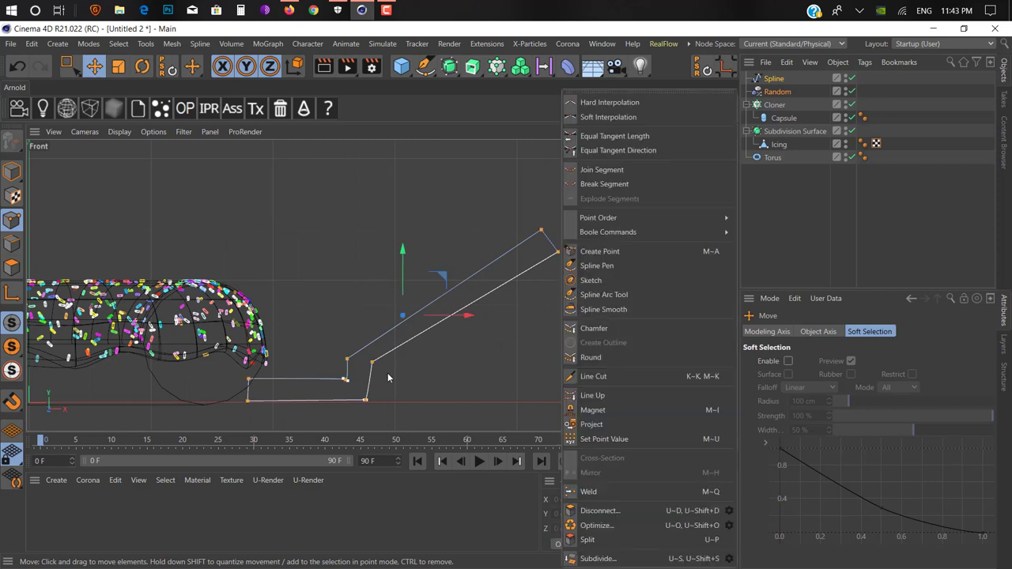
{"action": "left_click", "coordinate": [593, 328]}
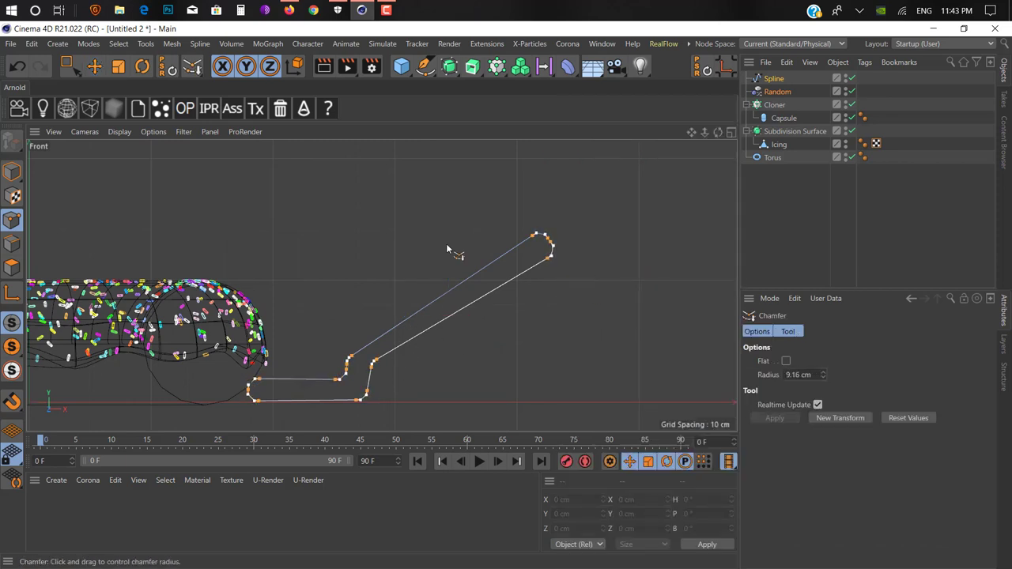
Chamfer all plate profile points except the two at the inner end with a radius of about 7.6 cm, and return to Model mode.
{"action": "left_click", "coordinate": [67, 66]}
{"action": "left_click", "coordinate": [147, 87]}
{"action": "left_click_drag", "start_coordinate": [181, 307], "coordinate": [269, 434]}
{"action": "right_click", "coordinate": [556, 340]}
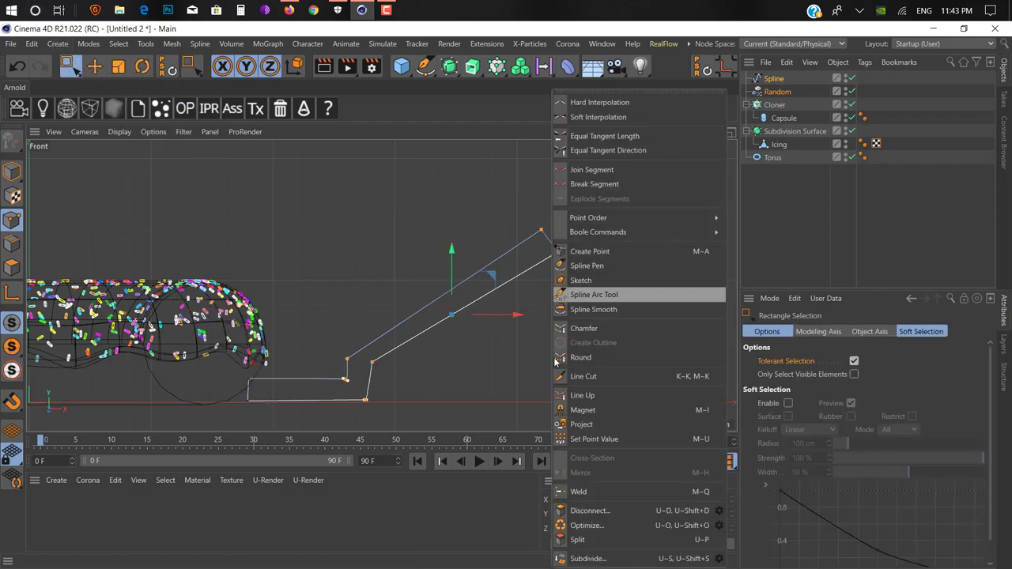
{"action": "left_click", "coordinate": [591, 329]}
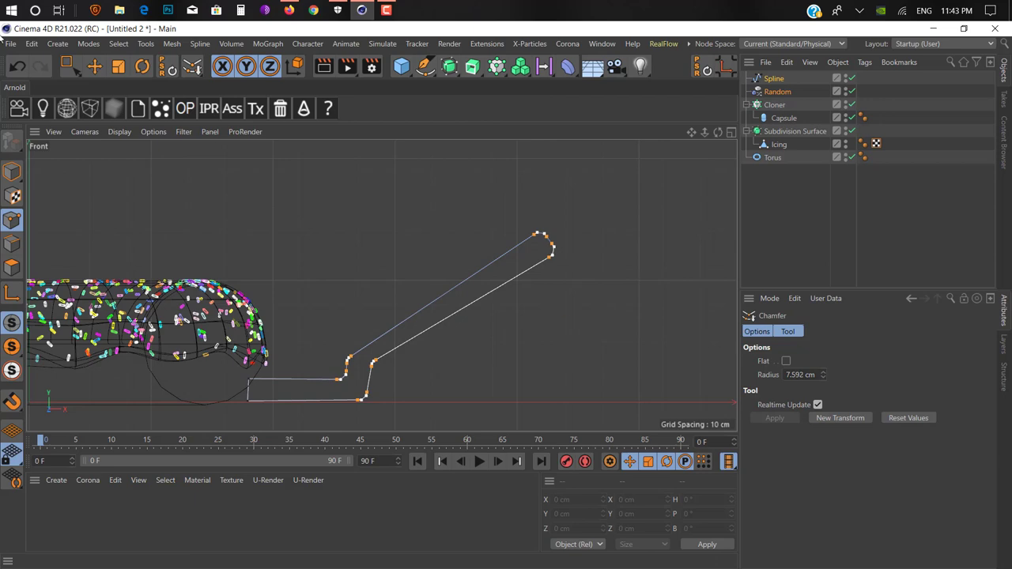
{"action": "left_click", "coordinate": [12, 172]}
{"action": "left_click", "coordinate": [70, 66]}
{"action": "left_click", "coordinate": [95, 66]}
{"action": "middle_click", "coordinate": [322, 208]}
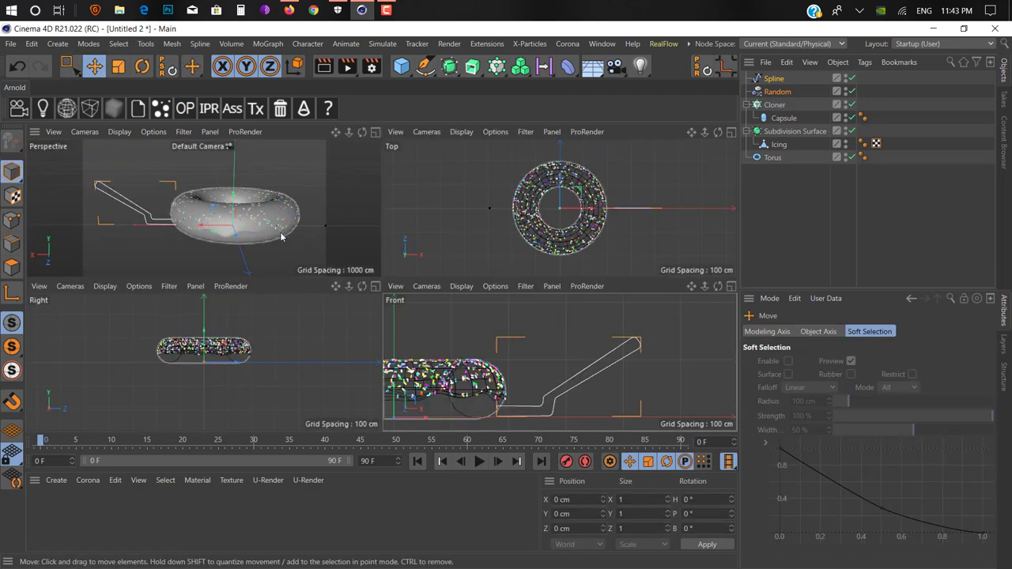
{"action": "middle_click", "coordinate": [661, 364]}
Put the plate profile spline under a Lathe generator to revolve it into a plate around the donut.
{"action": "left_click", "coordinate": [475, 75]}
{"action": "left_click", "coordinate": [520, 108], "text": "alt"}
{"action": "middle_click", "coordinate": [504, 209]}
{"action": "middle_click", "coordinate": [246, 230]}
{"action": "scroll", "coordinate": [377, 265], "scroll_direction": "down", "scroll_amount": 3}
{"action": "left_click", "coordinate": [701, 66]}
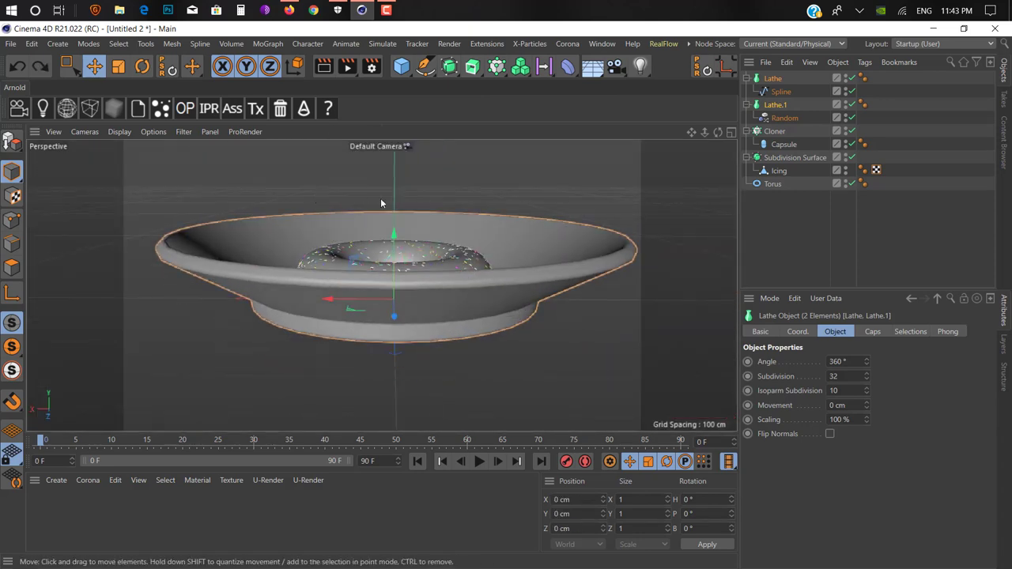
Try to shift the plate profile spline along the X axis and undo the move.
{"action": "left_click_drag", "start_coordinate": [404, 215], "coordinate": [360, 214], "text": "alt"}
{"action": "scroll", "coordinate": [444, 230], "scroll_direction": "down", "scroll_amount": 4}
{"action": "left_click_drag", "start_coordinate": [449, 236], "coordinate": [472, 290], "text": "alt"}
{"action": "left_click", "coordinate": [780, 93]}
{"action": "left_click_drag", "start_coordinate": [330, 294], "coordinate": [387, 294]}
{"action": "key", "text": "ctrl+z"}
Bring up the plate spline's points in the Front view and disable the Lathe that holds it.
{"action": "left_click_drag", "start_coordinate": [215, 379], "coordinate": [187, 318], "text": "alt"}
{"action": "middle_click", "coordinate": [186, 318]}
{"action": "middle_click", "coordinate": [576, 332]}
{"action": "scroll", "coordinate": [347, 330], "scroll_direction": "down", "scroll_amount": 5}
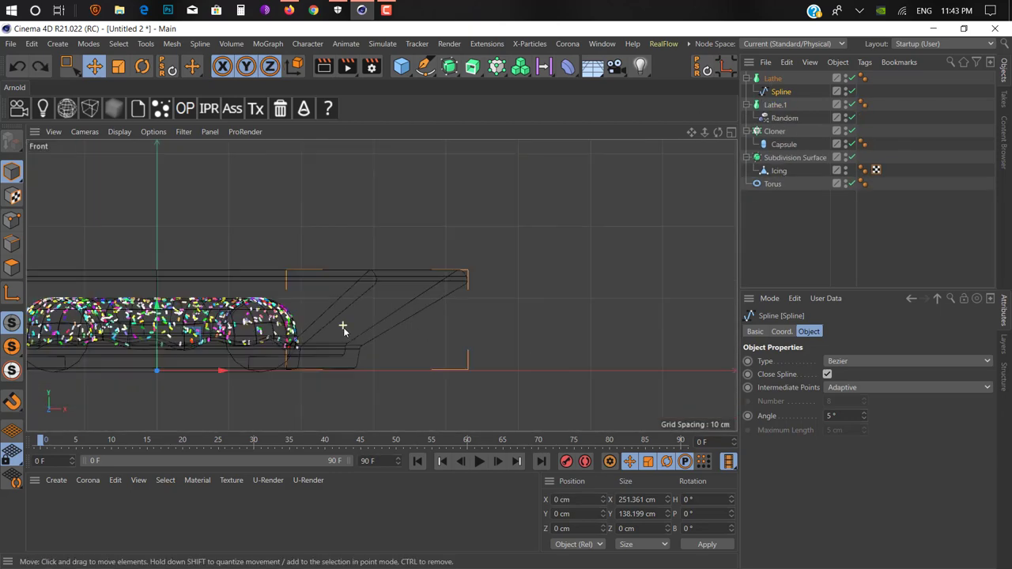
{"action": "middle_click_drag", "start_coordinate": [348, 329], "coordinate": [471, 337], "text": "alt"}
{"action": "left_click", "coordinate": [12, 221]}
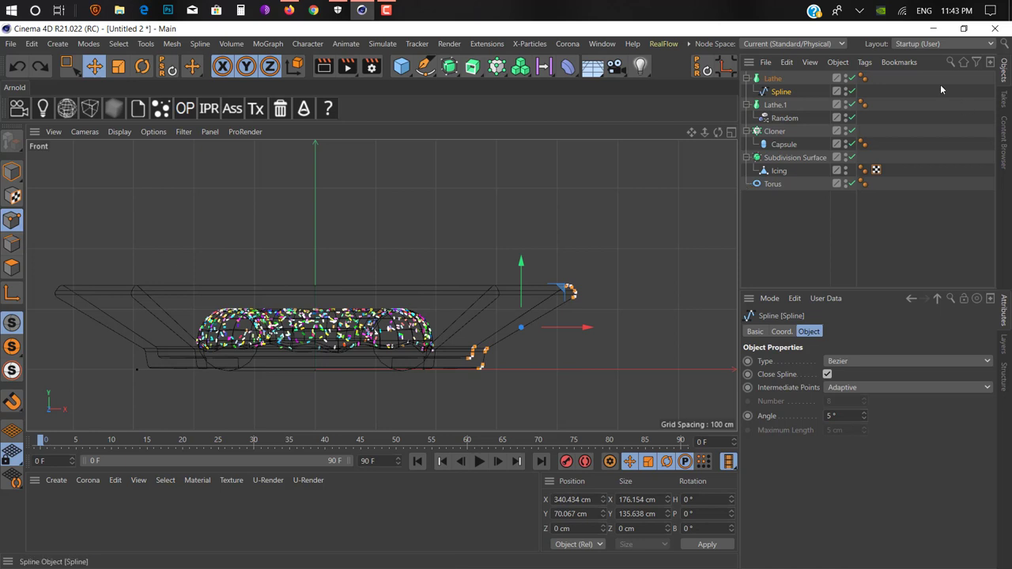
{"action": "left_click", "coordinate": [852, 79]}
{"action": "scroll", "coordinate": [593, 279], "scroll_direction": "up", "scroll_amount": 5}
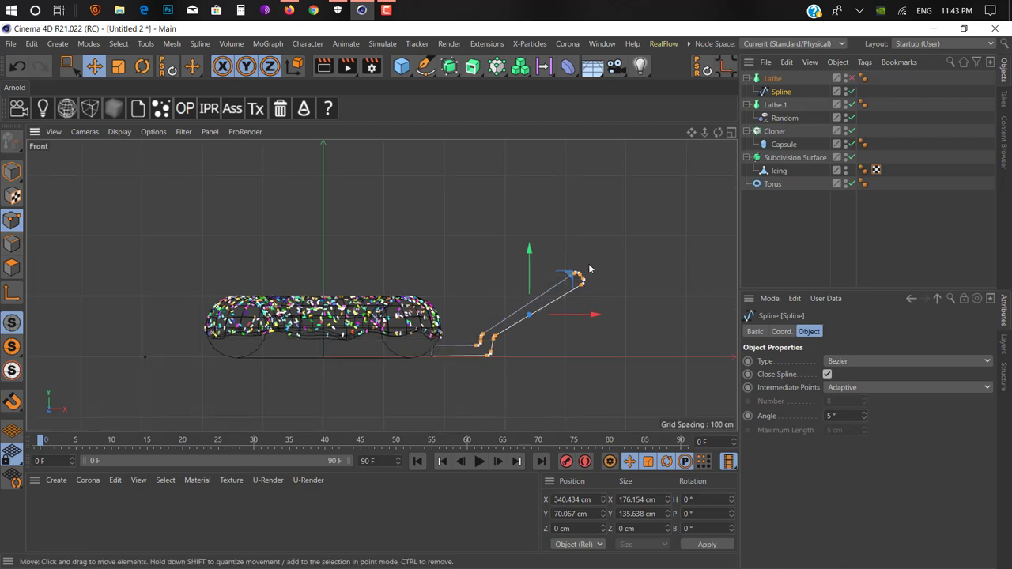
Scale the plate profile's rim points down to about 5.5 cm wide and 7 cm tall.
{"action": "left_click", "coordinate": [67, 65]}
{"action": "left_click_drag", "start_coordinate": [445, 230], "coordinate": [576, 276]}
{"action": "scroll", "coordinate": [565, 276], "scroll_direction": "up", "scroll_amount": 3}
{"action": "left_click_drag", "start_coordinate": [509, 227], "coordinate": [625, 307]}
{"action": "key", "text": "t"}
{"action": "scroll", "coordinate": [497, 311], "scroll_direction": "down", "scroll_amount": 3}
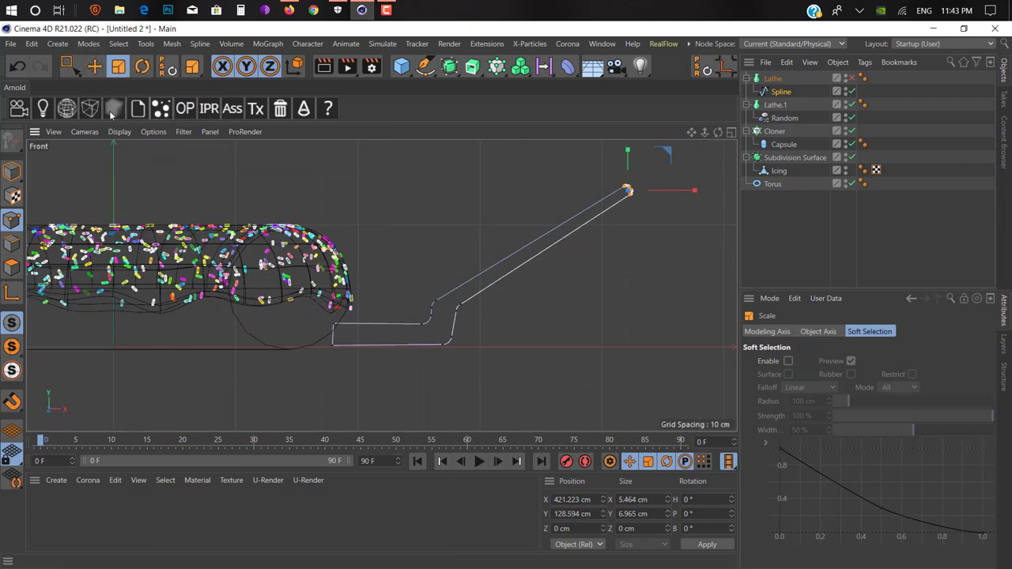
Lower the upper base points and reposition the outer bend points of the plate profile to make it thinner.
{"action": "left_click", "coordinate": [68, 65]}
{"action": "left_click_drag", "start_coordinate": [231, 247], "coordinate": [457, 347]}
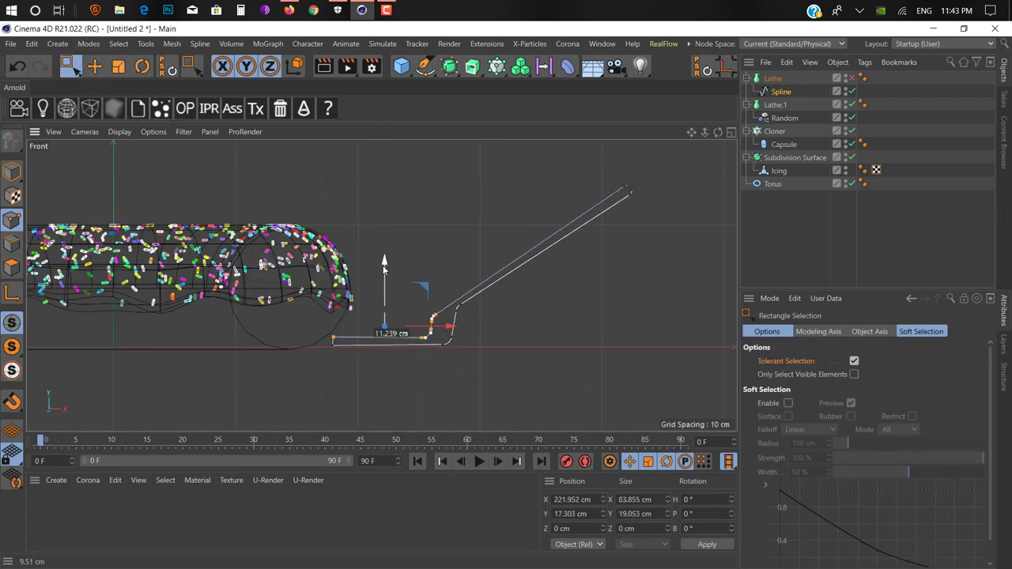
{"action": "left_click_drag", "start_coordinate": [510, 285], "coordinate": [437, 386]}
{"action": "left_click_drag", "start_coordinate": [453, 276], "coordinate": [453, 287]}
{"action": "left_click_drag", "start_coordinate": [506, 348], "coordinate": [403, 389]}
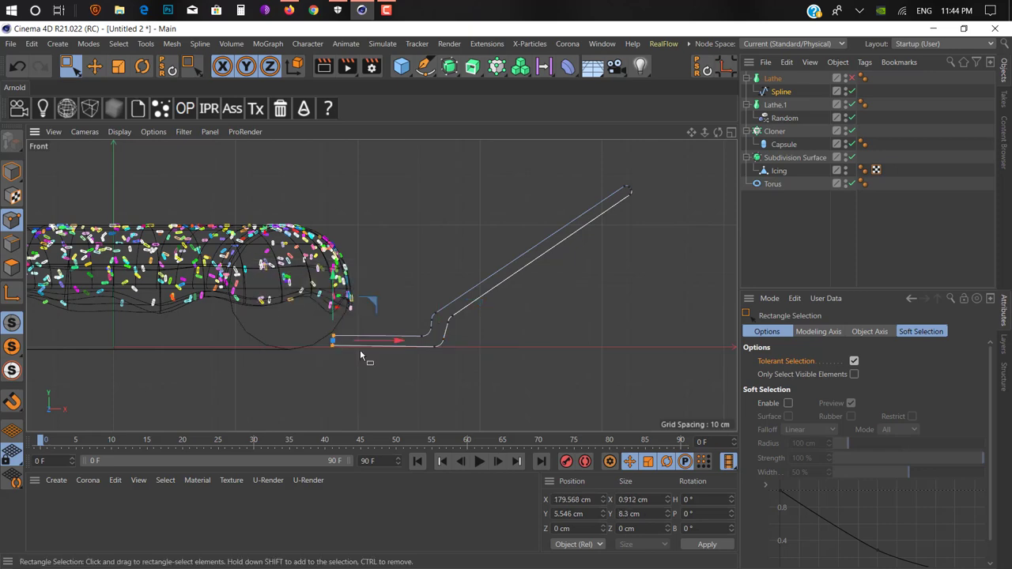
Move the two inner end points of the plate base toward the centre, to about 124 cm in X.
{"action": "left_click_drag", "start_coordinate": [288, 304], "coordinate": [377, 377]}
{"action": "left_click_drag", "start_coordinate": [372, 340], "coordinate": [356, 344]}
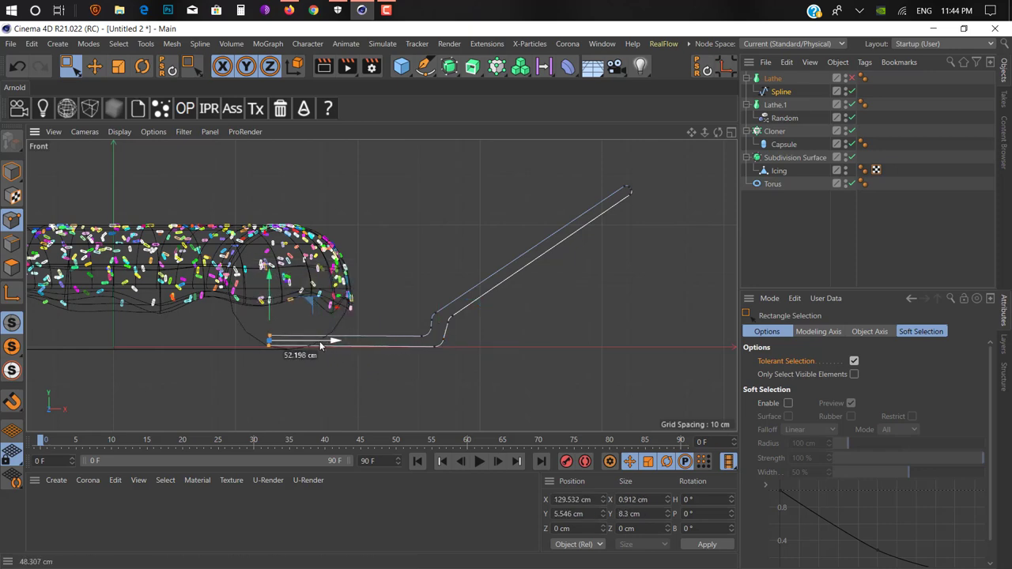
{"action": "middle_click", "coordinate": [361, 393]}
{"action": "middle_click", "coordinate": [299, 188]}
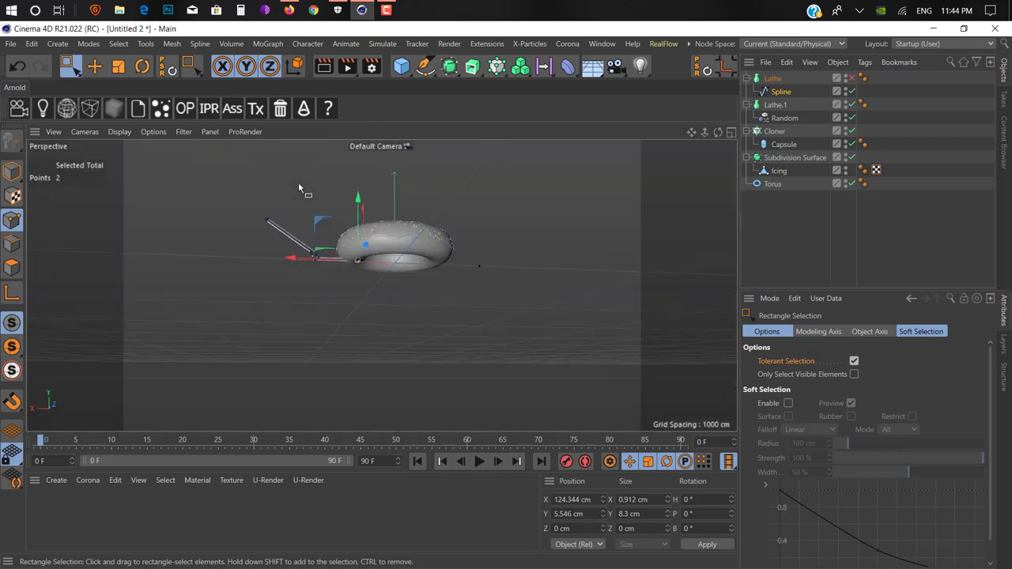
Re-enable the plate's Lathe, return to Model mode with the Move tool, and inspect the plate in the Perspective view.
{"action": "left_click", "coordinate": [851, 78]}
{"action": "left_click_drag", "start_coordinate": [445, 233], "coordinate": [487, 150], "text": "alt"}
{"action": "middle_click_drag", "start_coordinate": [488, 150], "coordinate": [409, 241], "text": "alt"}
{"action": "left_click_drag", "start_coordinate": [409, 242], "coordinate": [417, 214], "text": "alt"}
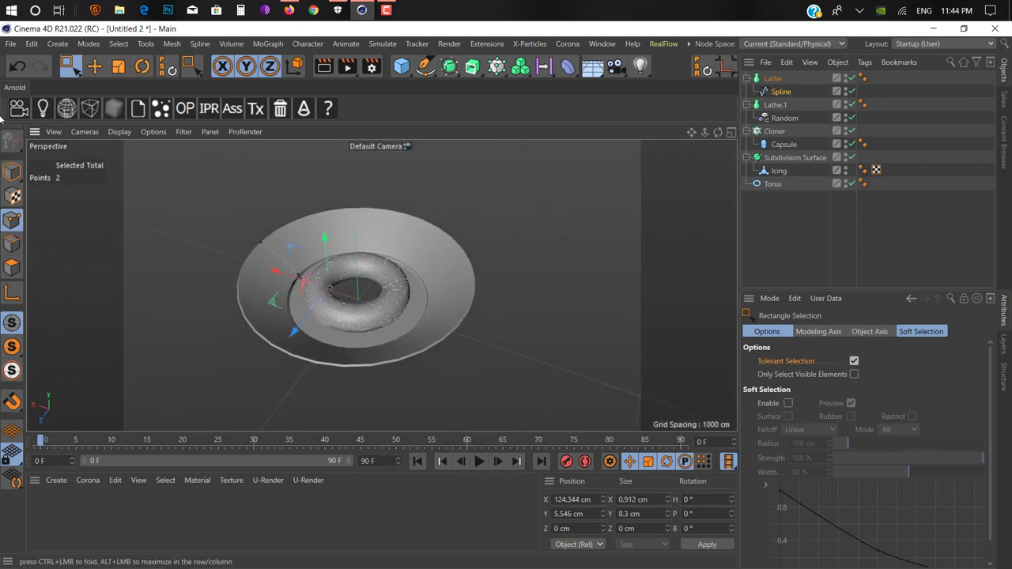
{"action": "left_click", "coordinate": [12, 171]}
{"action": "left_click", "coordinate": [13, 172]}
{"action": "key", "text": "e"}
{"action": "left_click_drag", "start_coordinate": [419, 335], "coordinate": [375, 354], "text": "alt"}
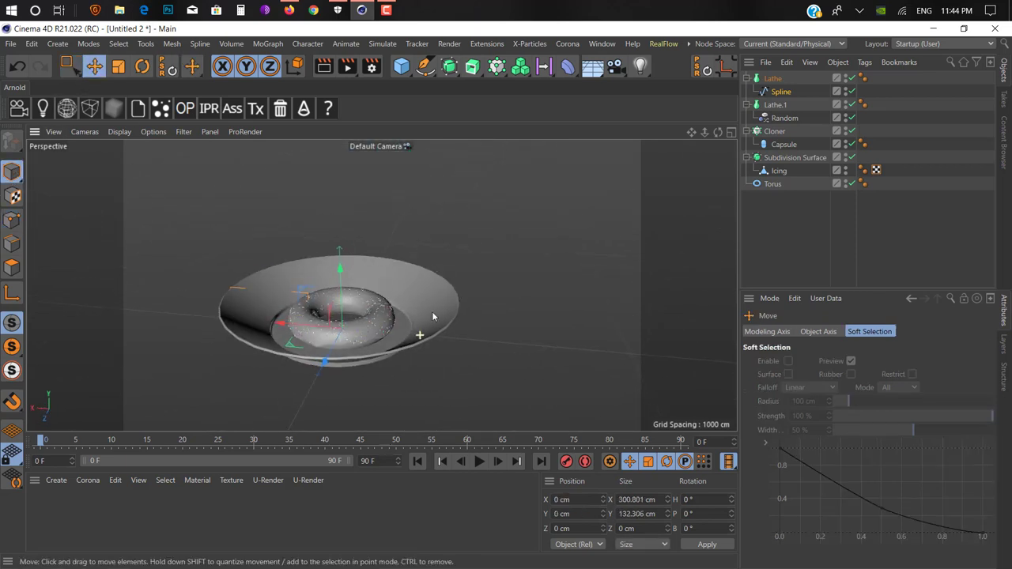
{"action": "middle_click_drag", "start_coordinate": [441, 331], "coordinate": [491, 336], "text": "alt"}
{"action": "left_click_drag", "start_coordinate": [464, 335], "coordinate": [469, 362], "text": "alt"}
{"action": "left_click", "coordinate": [475, 354]}
Try to widen the plate by moving its profile spline along X, and undo the move.
{"action": "left_click", "coordinate": [781, 92]}
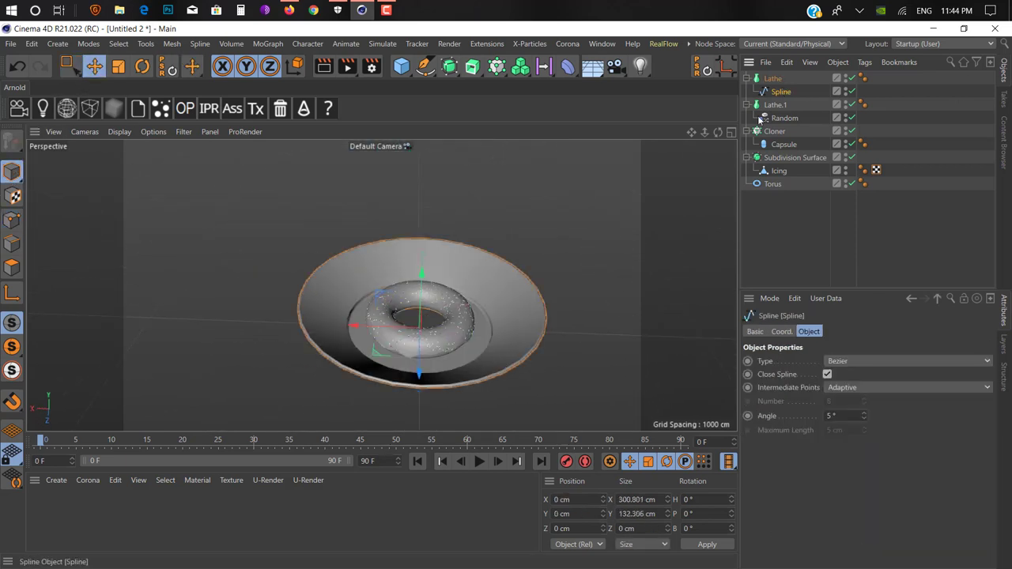
{"action": "scroll", "coordinate": [402, 339], "scroll_direction": "up", "scroll_amount": 4}
{"action": "scroll", "coordinate": [402, 343], "scroll_direction": "up", "scroll_amount": 2}
{"action": "left_click_drag", "start_coordinate": [386, 321], "coordinate": [348, 321]}
{"action": "key", "text": "ctrl+z"}
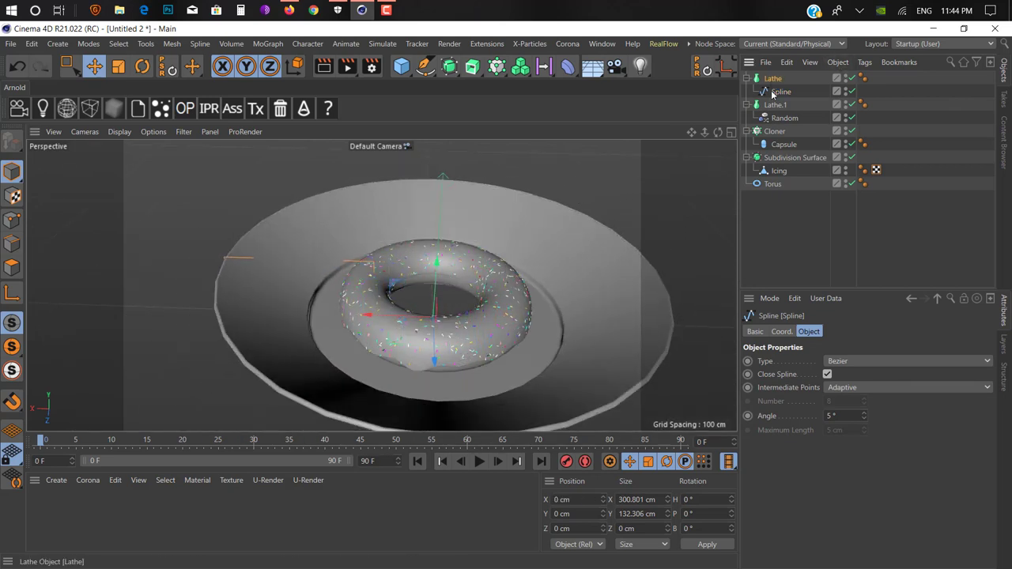
Increase the subdivision of the plate's Lathe to make the round plate smoother.
{"action": "left_click", "coordinate": [773, 78]}
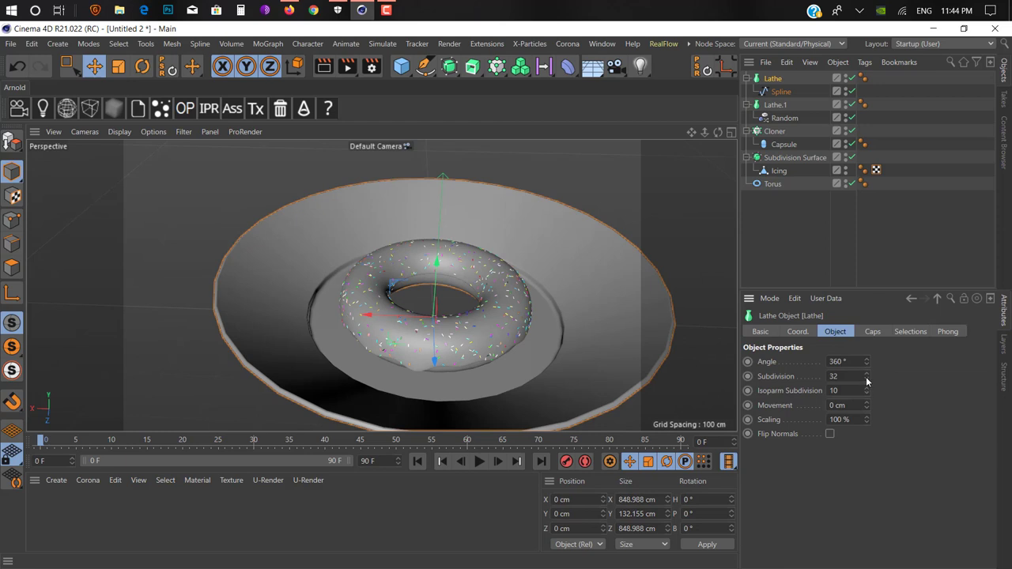
{"action": "left_click_drag", "start_coordinate": [866, 376], "coordinate": [866, 340]}
{"action": "middle_click_drag", "start_coordinate": [485, 366], "coordinate": [463, 294], "text": "alt"}
{"action": "scroll", "coordinate": [462, 294], "scroll_direction": "down", "scroll_amount": 3}
{"action": "left_click_drag", "start_coordinate": [462, 294], "coordinate": [466, 340], "text": "alt"}
Move the two inner end points of the plate's spline to about 1.6 cm in X, at the plate's centre, and return to Model mode.
{"action": "left_click", "coordinate": [778, 92]}
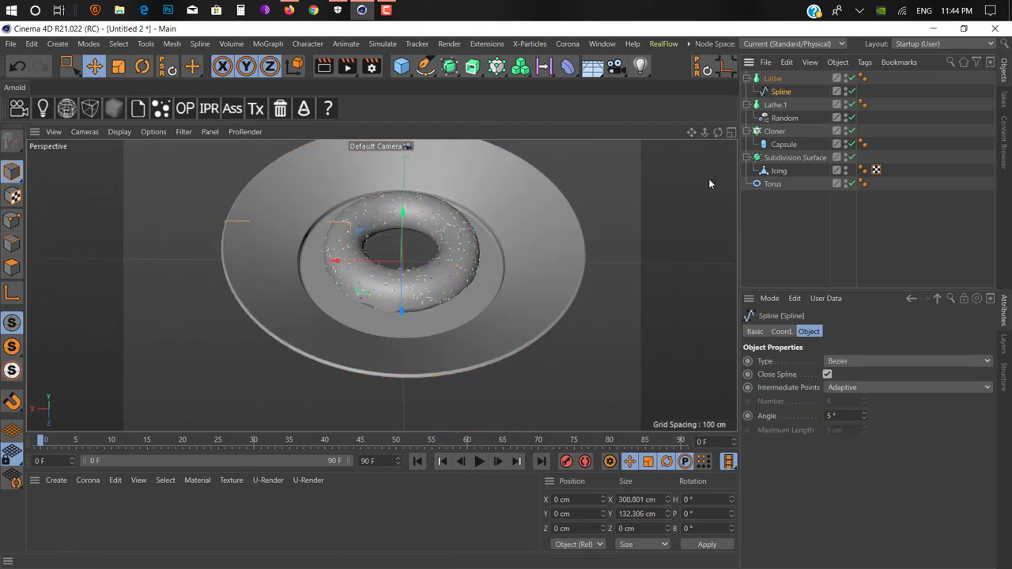
{"action": "left_click", "coordinate": [13, 222]}
{"action": "key", "text": "0"}
{"action": "left_click_drag", "start_coordinate": [443, 217], "coordinate": [316, 332]}
{"action": "left_click_drag", "start_coordinate": [302, 261], "coordinate": [345, 264]}
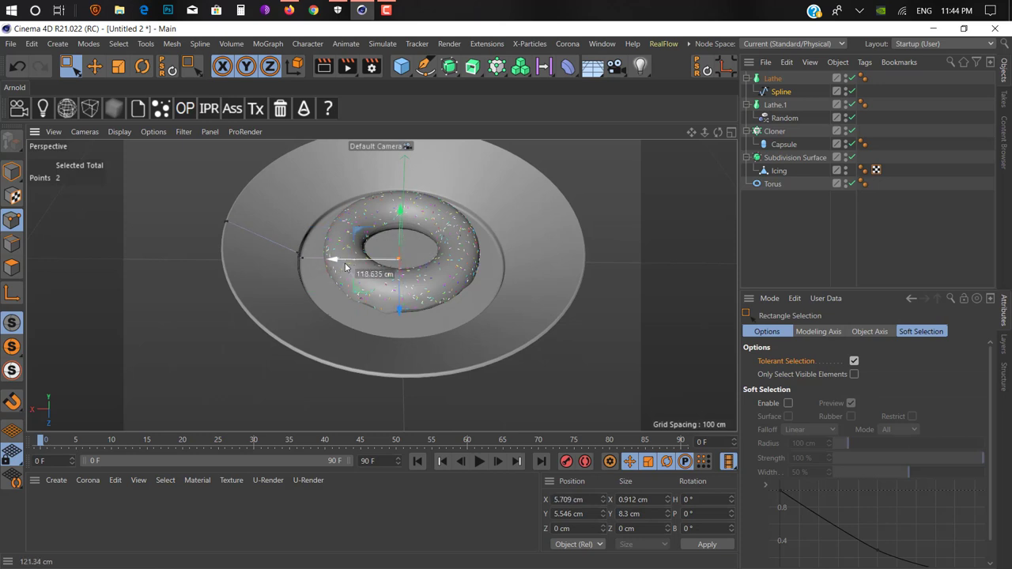
{"action": "left_click", "coordinate": [12, 171]}
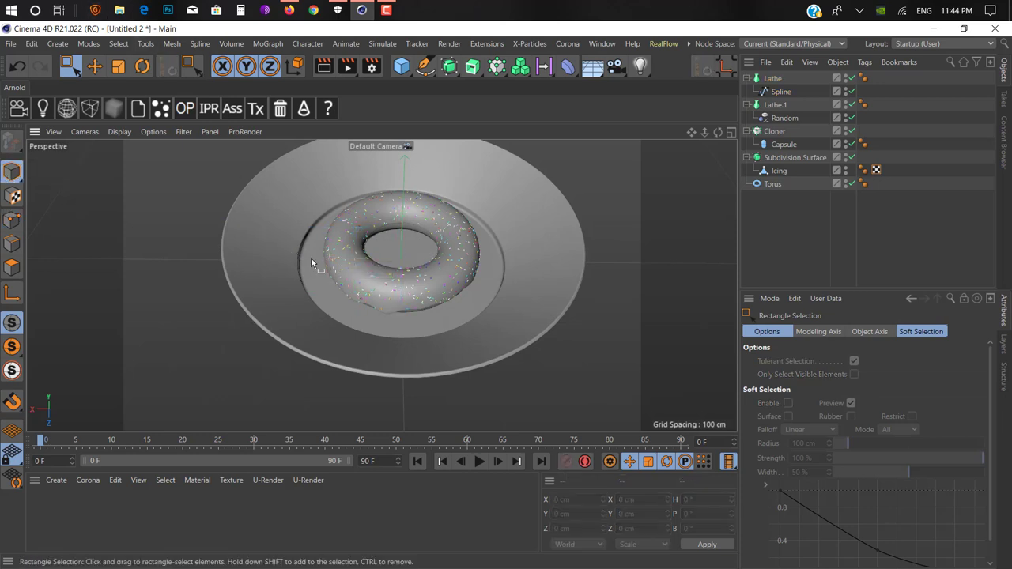
{"action": "left_click_drag", "start_coordinate": [363, 269], "coordinate": [553, 182], "text": "alt"}
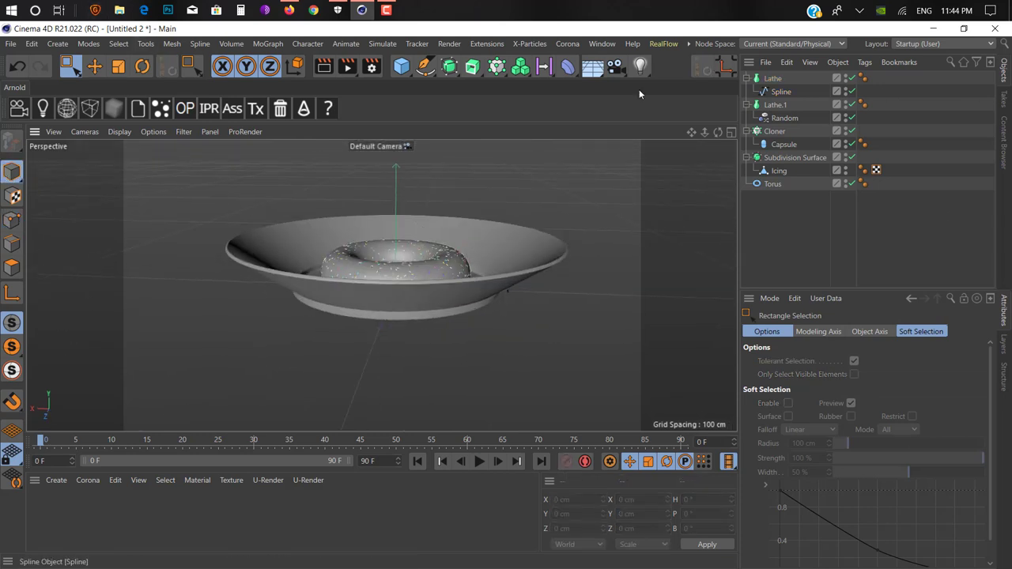
Lower the four rim points of the plate's spline to about 82 cm in Y to flatten the plate.
{"action": "left_click", "coordinate": [789, 92]}
{"action": "left_click", "coordinate": [12, 219]}
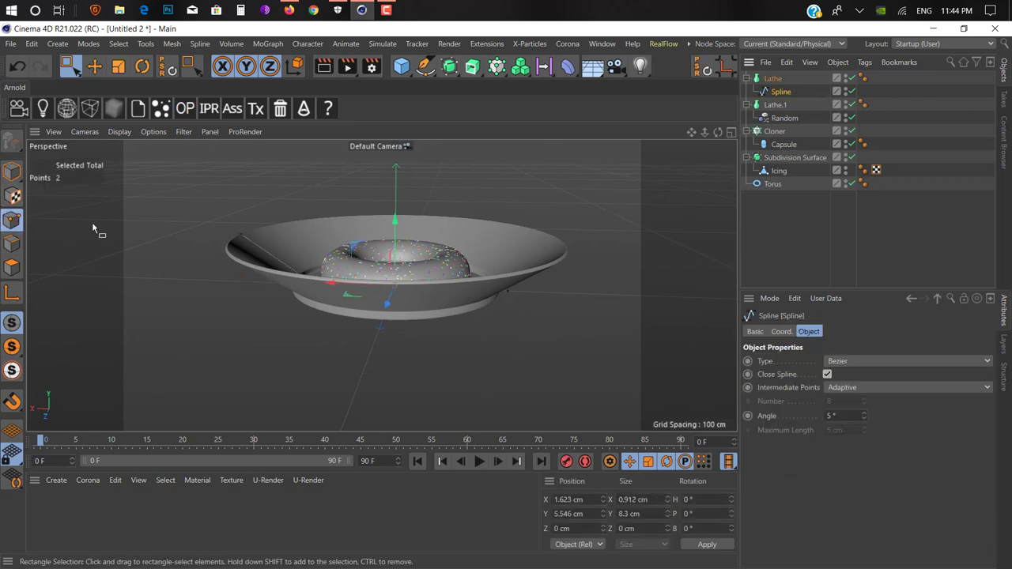
{"action": "left_click_drag", "start_coordinate": [170, 163], "coordinate": [271, 301]}
{"action": "mouse_move", "coordinate": [237, 169]}
{"action": "left_mouse_down"}
{"action": "mouse_move", "coordinate": [236, 198]}
{"action": "mouse_move", "coordinate": [236, 188]}
{"action": "left_mouse_up"}
{"action": "left_click", "coordinate": [96, 67]}
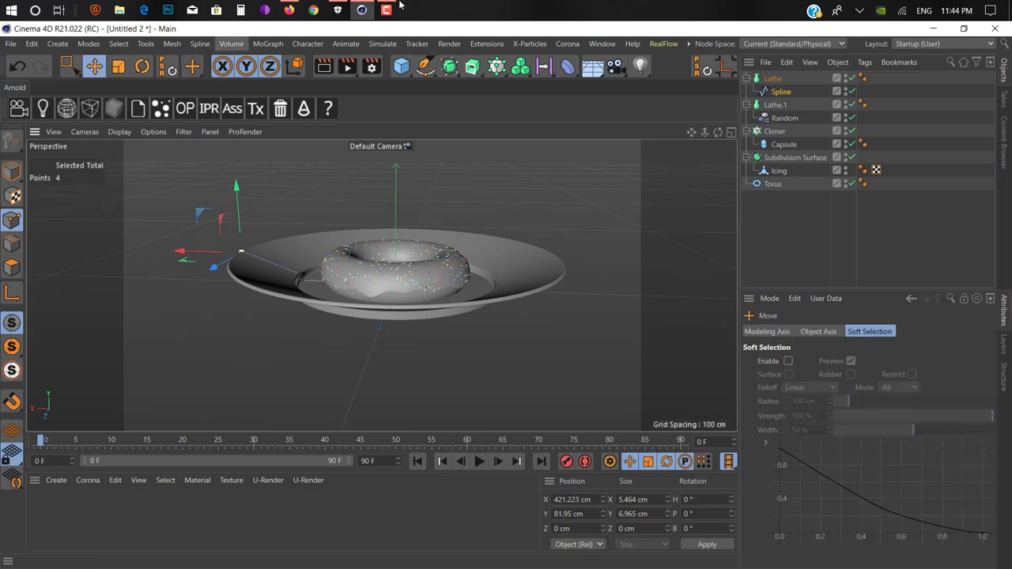
{"action": "left_click", "coordinate": [387, 8]}
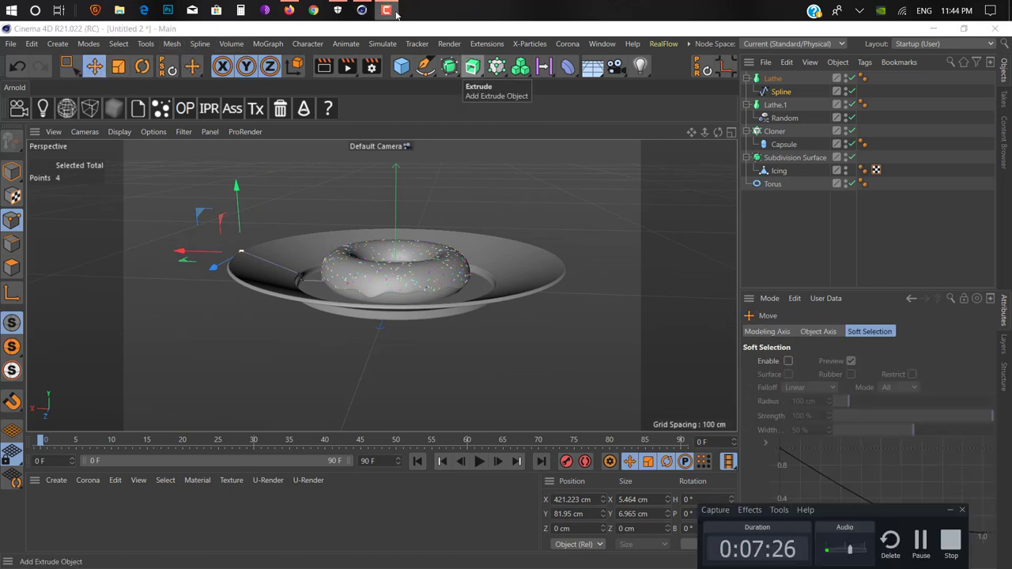
{"action": "left_click", "coordinate": [921, 546]}
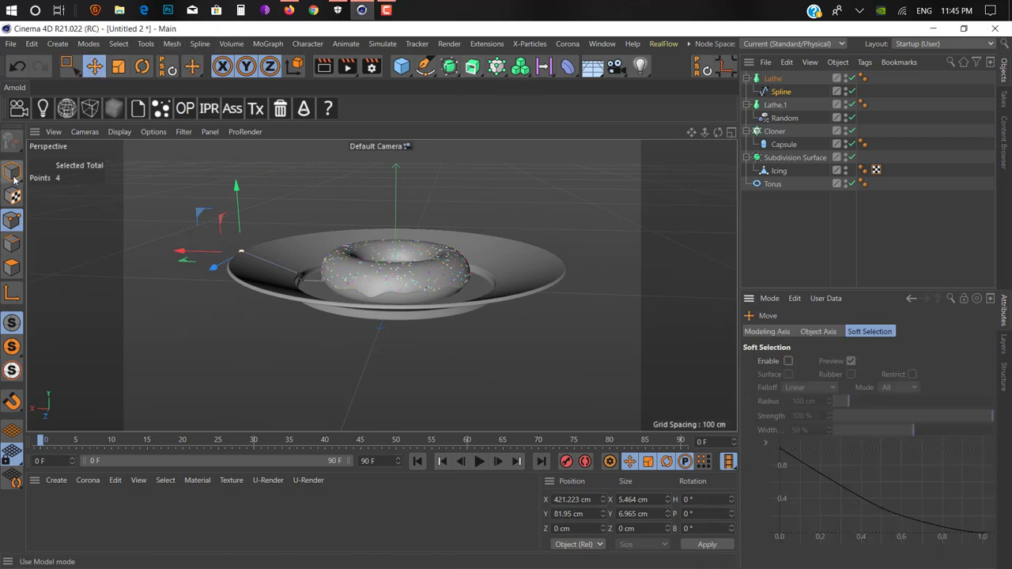
Return to Model mode and add a Floor object to the scene.
{"action": "left_click", "coordinate": [12, 172]}
{"action": "left_click_drag", "start_coordinate": [554, 300], "coordinate": [537, 251], "text": "alt"}
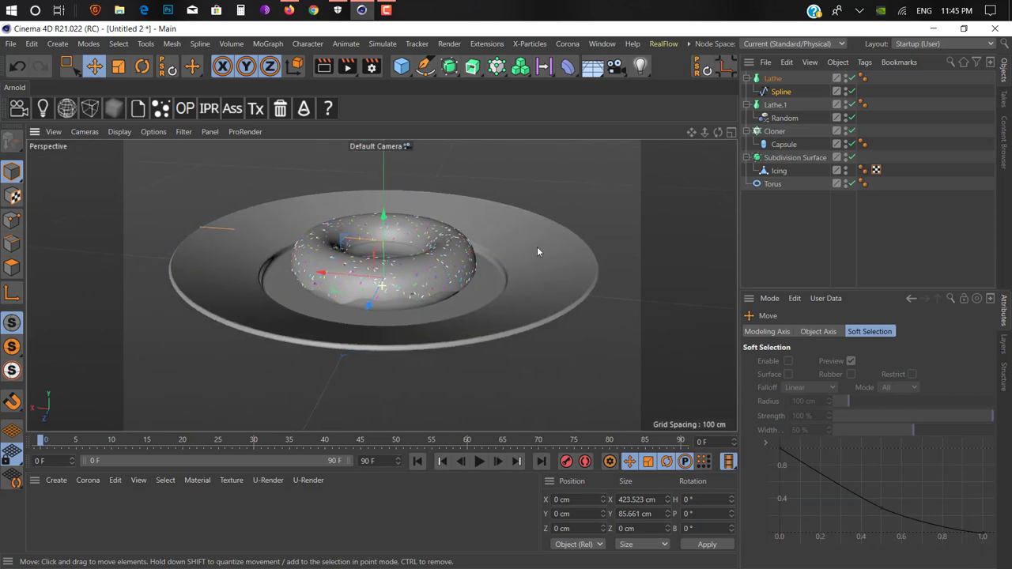
{"action": "left_click", "coordinate": [597, 71]}
{"action": "left_click", "coordinate": [634, 83]}
{"action": "left_click_drag", "start_coordinate": [545, 198], "coordinate": [469, 268], "text": "alt"}
Create a new material and apply it to the donut's icing.
{"action": "left_click", "coordinate": [32, 516]}
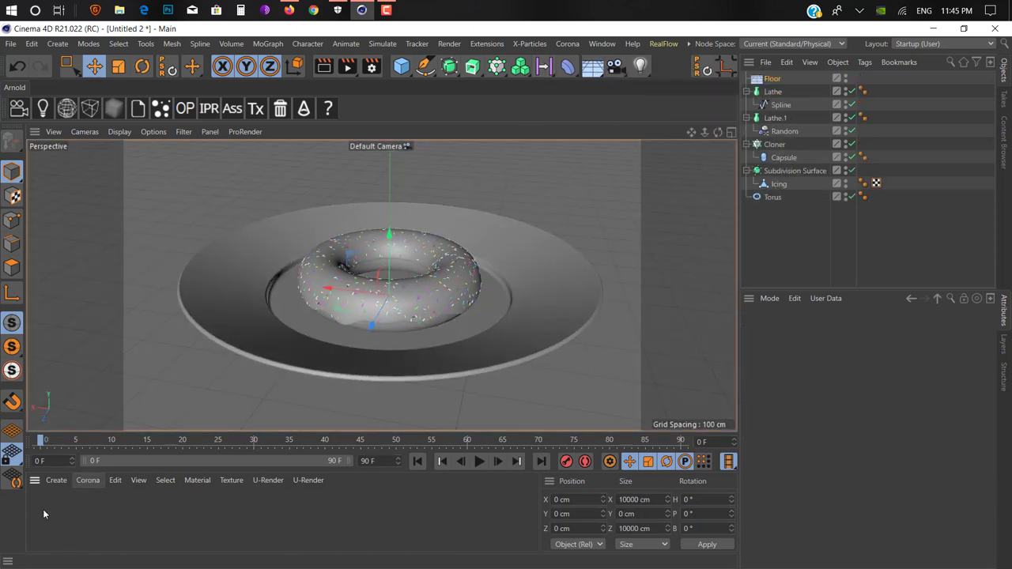
{"action": "left_click", "coordinate": [57, 474]}
{"action": "left_click", "coordinate": [79, 314]}
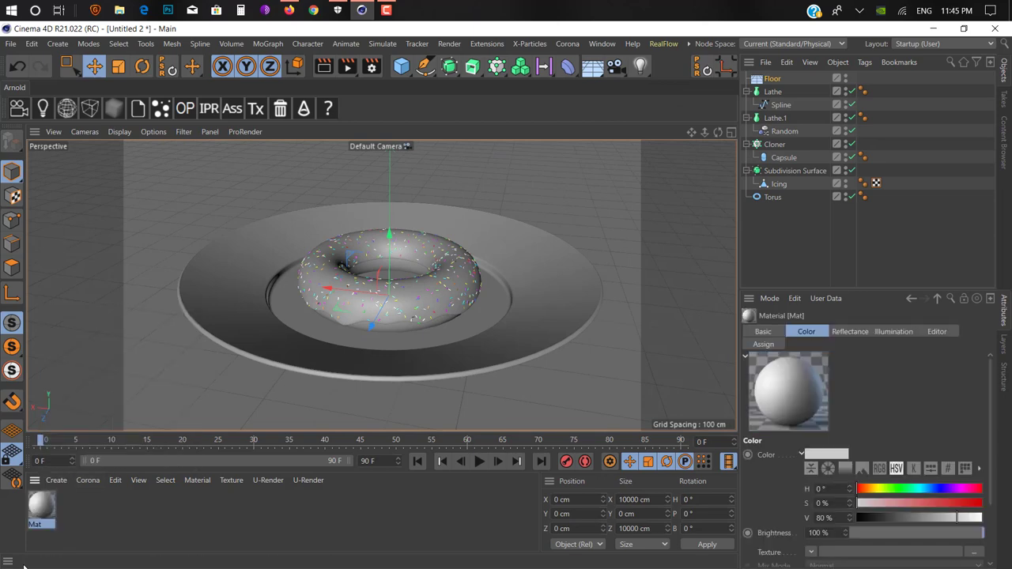
{"action": "left_click_drag", "start_coordinate": [411, 298], "coordinate": [411, 298]}
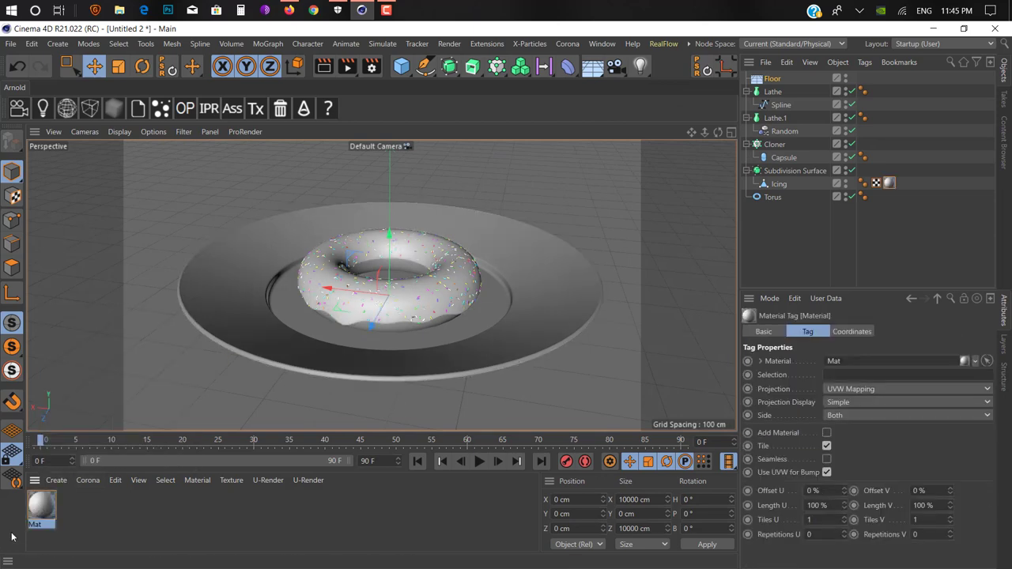
Set the icing material's color to a dark red with 0° hue, 54% saturation and 43% value.
{"action": "double_click", "coordinate": [42, 505]}
{"action": "left_click_drag", "start_coordinate": [405, 76], "coordinate": [741, 78]}
{"action": "left_click", "coordinate": [575, 240]}
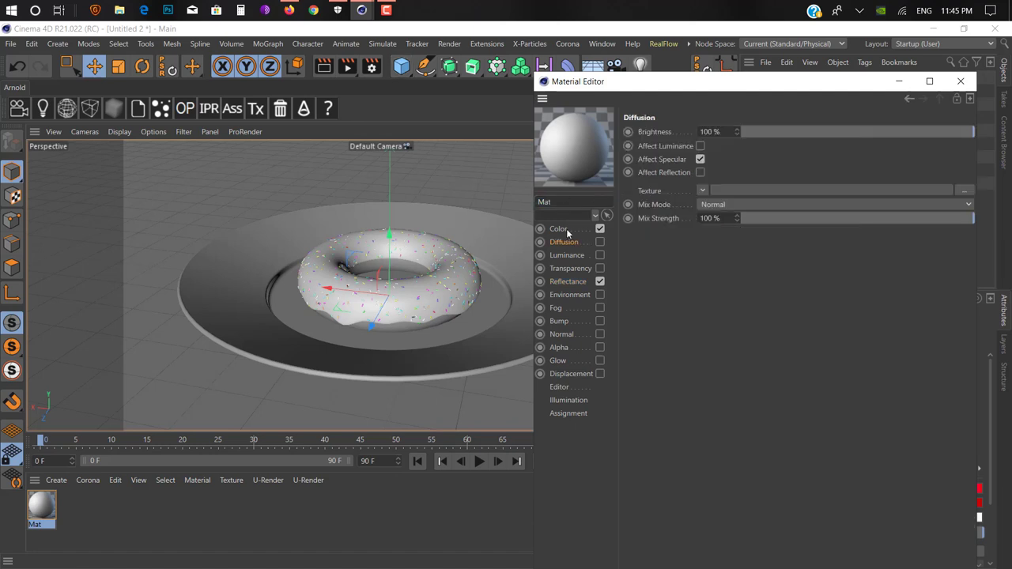
{"action": "left_click", "coordinate": [564, 229]}
{"action": "left_click_drag", "start_coordinate": [883, 182], "coordinate": [844, 197]}
{"action": "left_click", "coordinate": [864, 179]}
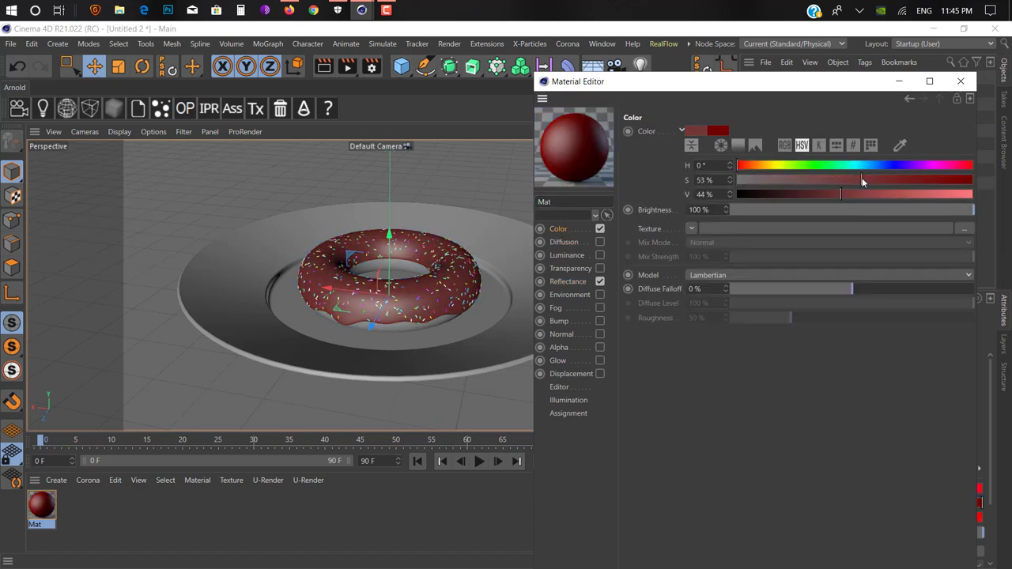
{"action": "left_click", "coordinate": [847, 193]}
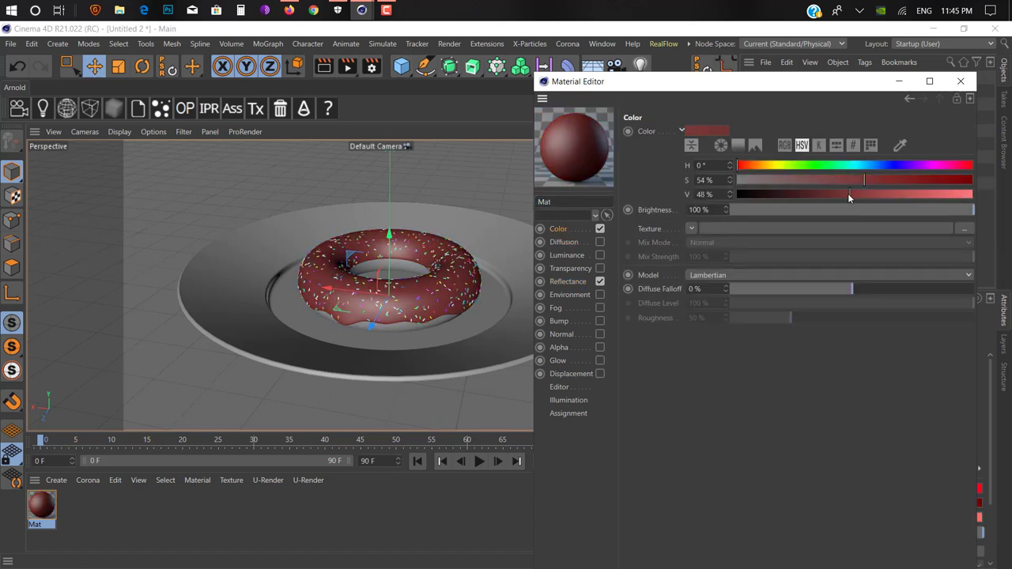
Replace the icing material's default specular with a Reflection (Legacy) layer using Layer Fresnel and 37% roughness.
{"action": "left_click", "coordinate": [567, 282]}
{"action": "left_click", "coordinate": [674, 162]}
{"action": "left_click", "coordinate": [639, 160]}
{"action": "left_click", "coordinate": [683, 297]}
{"action": "left_click", "coordinate": [669, 520]}
{"action": "left_click", "coordinate": [671, 520]}
{"action": "left_click", "coordinate": [707, 508]}
{"action": "left_click", "coordinate": [720, 521]}
{"action": "left_click", "coordinate": [714, 495]}
{"action": "left_click_drag", "start_coordinate": [774, 350], "coordinate": [816, 350]}
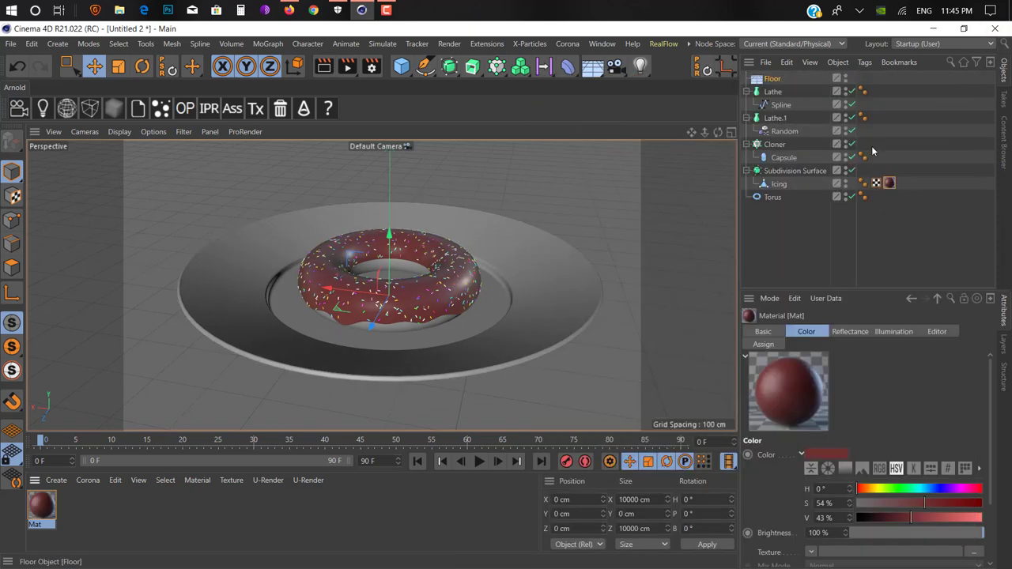
{"action": "left_click", "coordinate": [961, 80]}
Add an area light and move it in front of the plate, raised above the floor and off to one side.
{"action": "left_click_drag", "start_coordinate": [408, 271], "coordinate": [457, 247], "text": "alt"}
{"action": "left_click", "coordinate": [593, 68]}
{"action": "left_click", "coordinate": [641, 66]}
{"action": "left_click", "coordinate": [770, 108]}
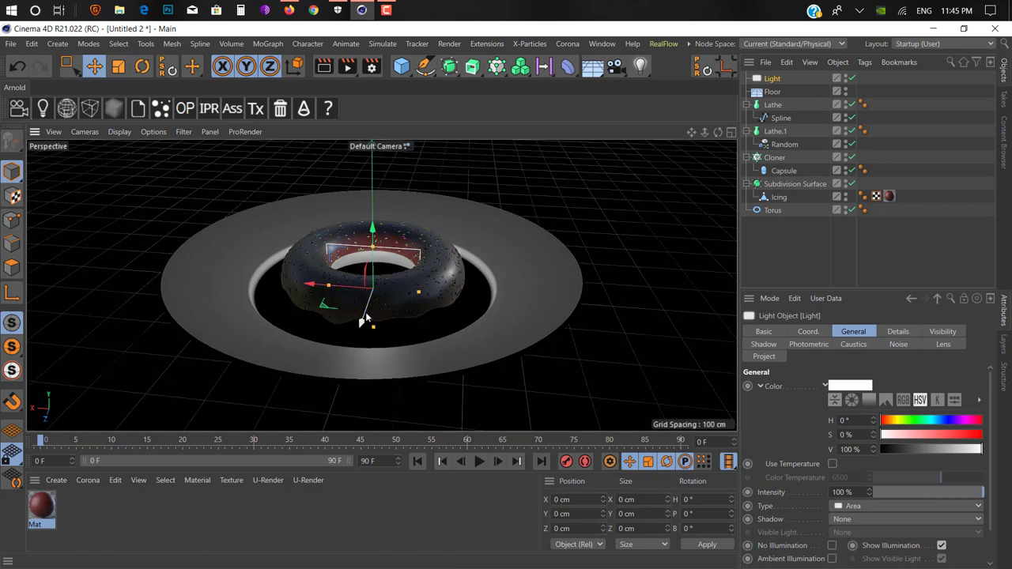
{"action": "left_click_drag", "start_coordinate": [364, 321], "coordinate": [329, 417]}
{"action": "left_click_drag", "start_coordinate": [338, 303], "coordinate": [155, 396]}
{"action": "left_click_drag", "start_coordinate": [174, 348], "coordinate": [178, 281]}
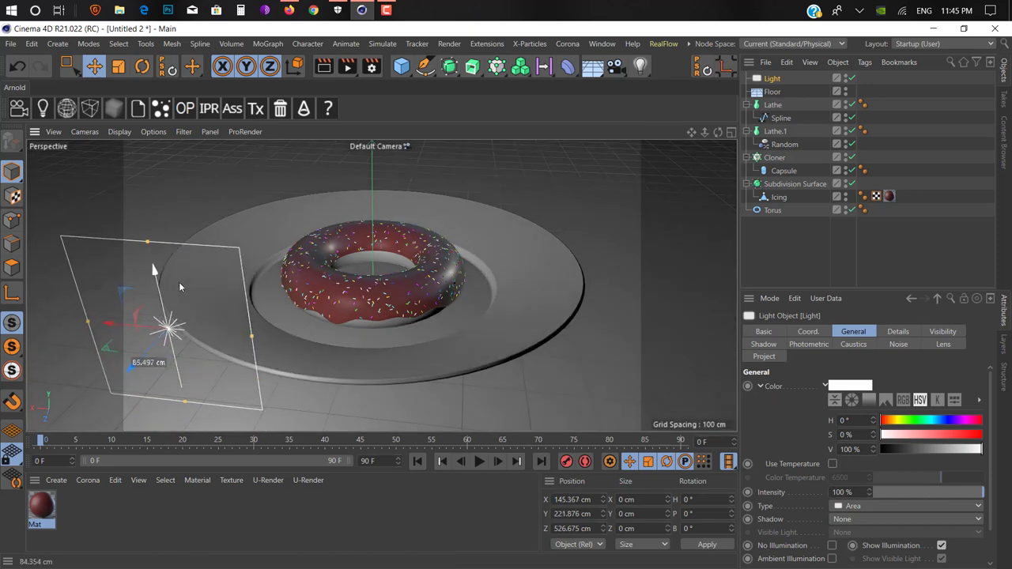
Aim the area light at the donut with H -25° and P about 31°, set its shadow to Area, and test-render the view.
{"action": "key", "text": "r"}
{"action": "left_click_drag", "start_coordinate": [190, 346], "coordinate": [165, 356]}
{"action": "left_click_drag", "start_coordinate": [141, 320], "coordinate": [168, 255]}
{"action": "key", "text": "e"}
{"action": "left_click", "coordinate": [771, 79]}
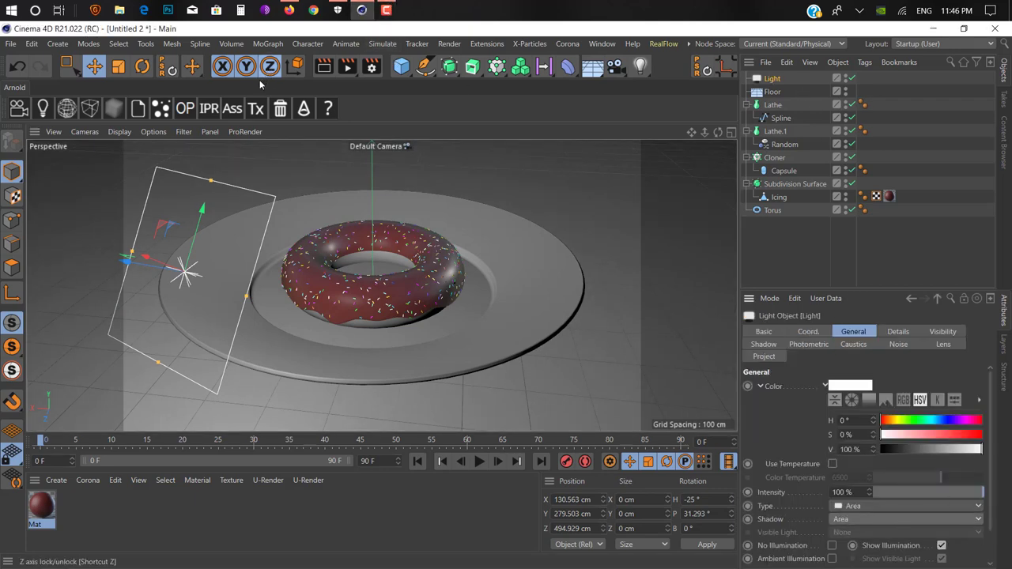
{"action": "left_click", "coordinate": [323, 66]}
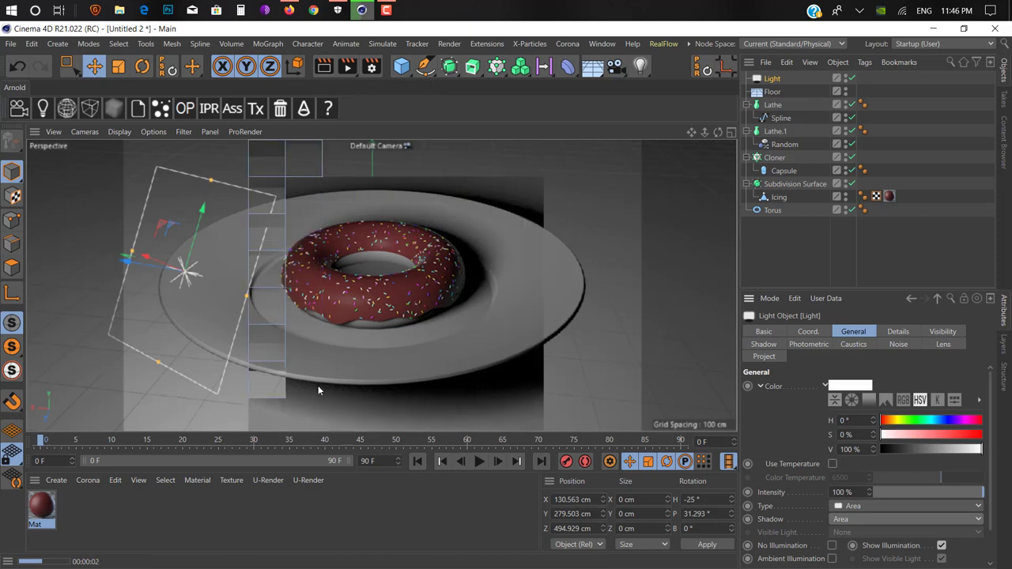
Add a Sky object and apply a newly created material to it.
{"action": "left_click_drag", "start_coordinate": [345, 331], "coordinate": [355, 272], "text": "alt"}
{"action": "scroll", "coordinate": [361, 313], "scroll_direction": "up", "scroll_amount": 4}
{"action": "left_click_drag", "start_coordinate": [360, 313], "coordinate": [373, 333], "text": "alt"}
{"action": "left_click_drag", "start_coordinate": [595, 68], "coordinate": [628, 106]}
{"action": "double_click", "coordinate": [106, 508]}
{"action": "left_click_drag", "start_coordinate": [41, 506], "coordinate": [769, 79]}
Enable Luminance as the only active channel of the sky material.
{"action": "double_click", "coordinate": [31, 514]}
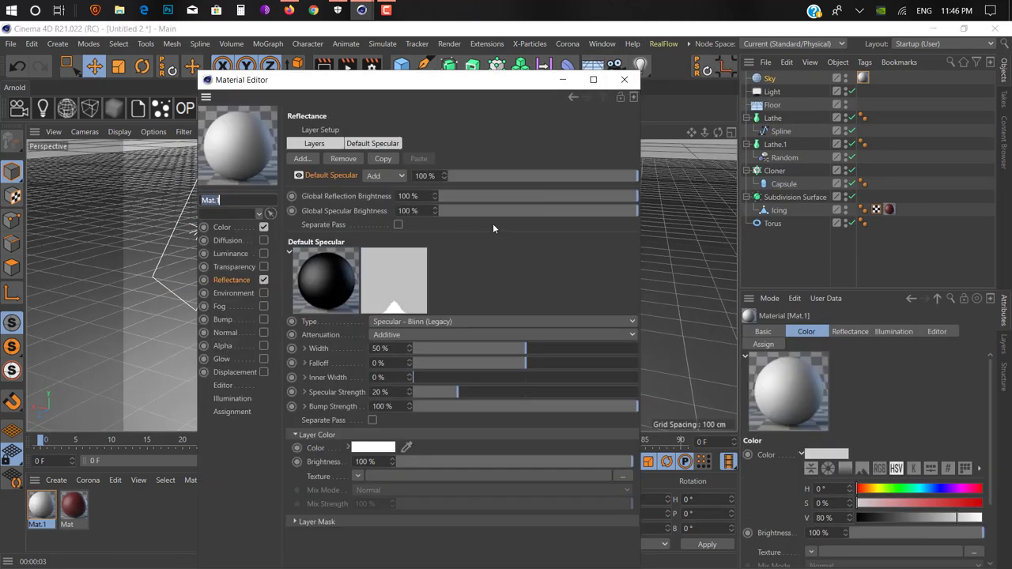
{"action": "left_click", "coordinate": [263, 254]}
{"action": "left_click", "coordinate": [264, 267]}
{"action": "left_click", "coordinate": [264, 267]}
{"action": "left_click", "coordinate": [264, 280]}
{"action": "left_click", "coordinate": [226, 253]}
Load the Desktop image AI51_001_cam_001_PP as the sky material's luminance texture and test-render the view.
{"action": "left_click", "coordinate": [567, 228]}
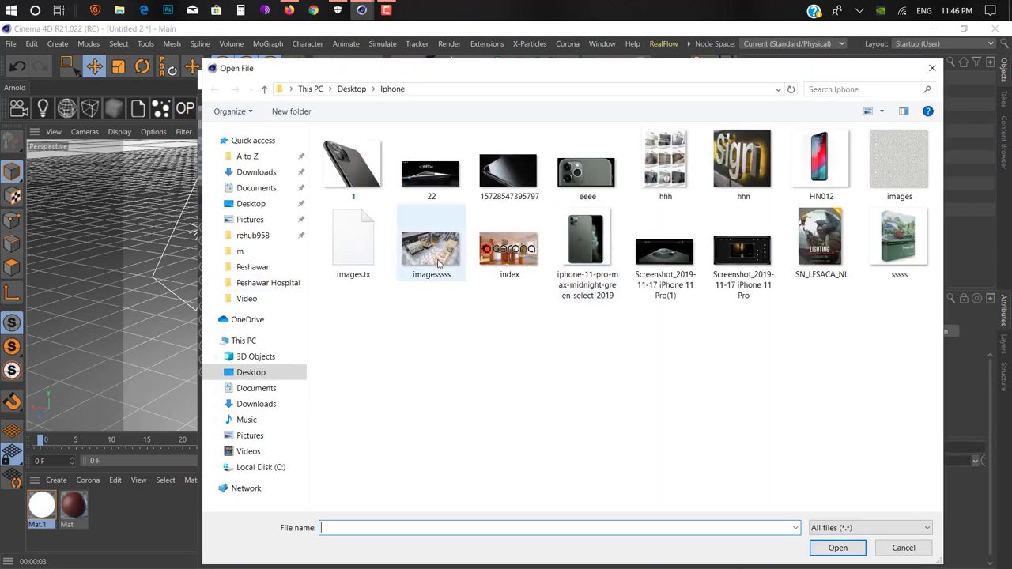
{"action": "left_click", "coordinate": [251, 203]}
{"action": "scroll", "coordinate": [489, 346], "scroll_direction": "down", "scroll_amount": 5}
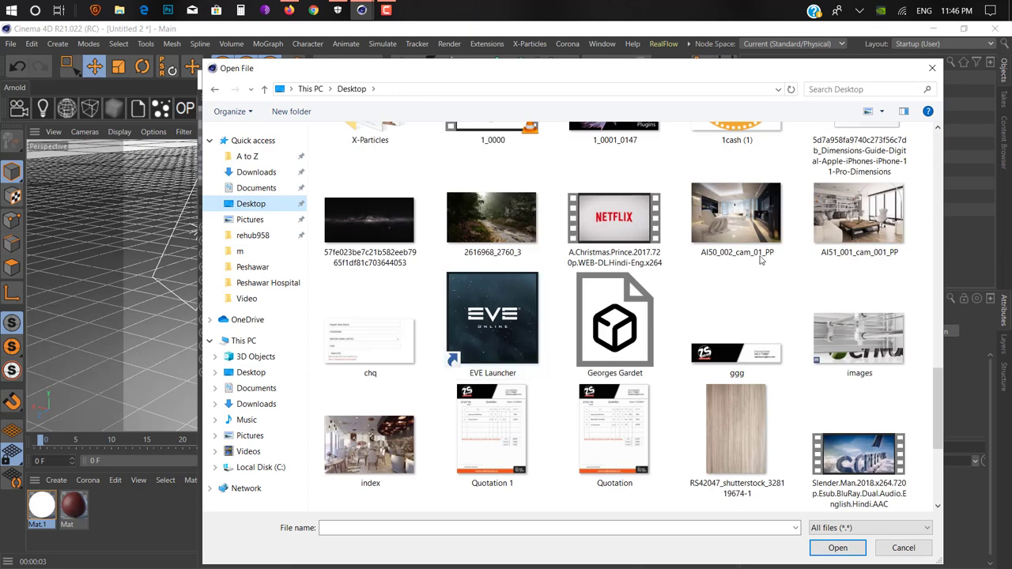
{"action": "double_click", "coordinate": [859, 213]}
{"action": "left_click", "coordinate": [621, 362]}
{"action": "left_click", "coordinate": [625, 80]}
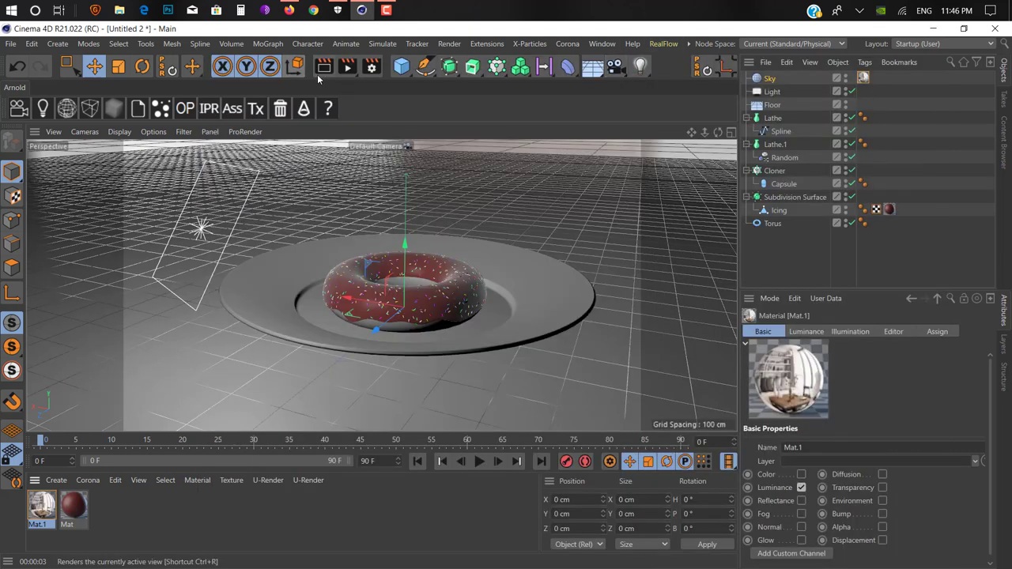
{"action": "left_click", "coordinate": [323, 69]}
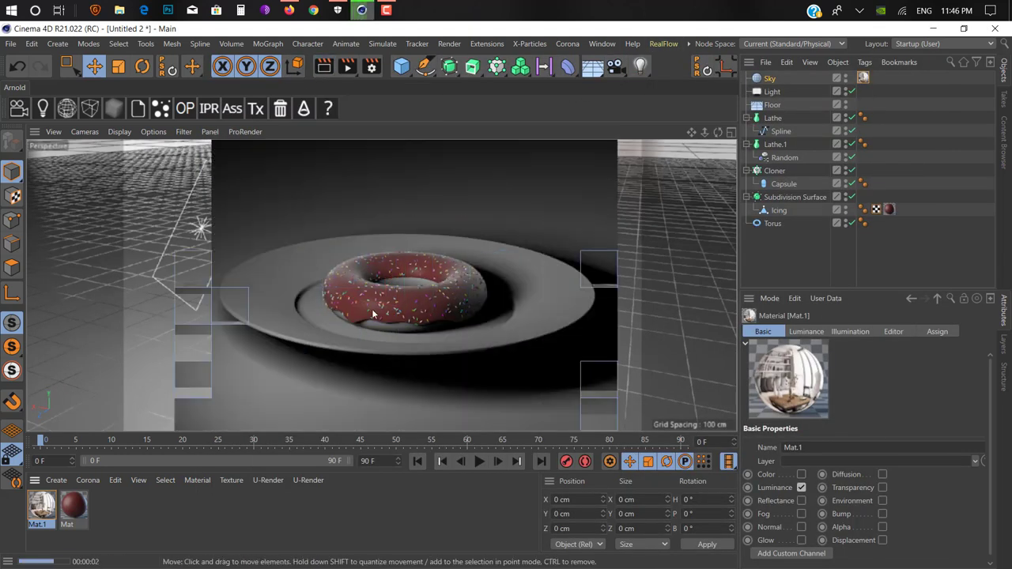
Reduce the icing material's reflection roughness to 4% and test-render the view.
{"action": "left_click", "coordinate": [72, 506]}
{"action": "double_click", "coordinate": [78, 507]}
{"action": "left_click", "coordinate": [232, 280]}
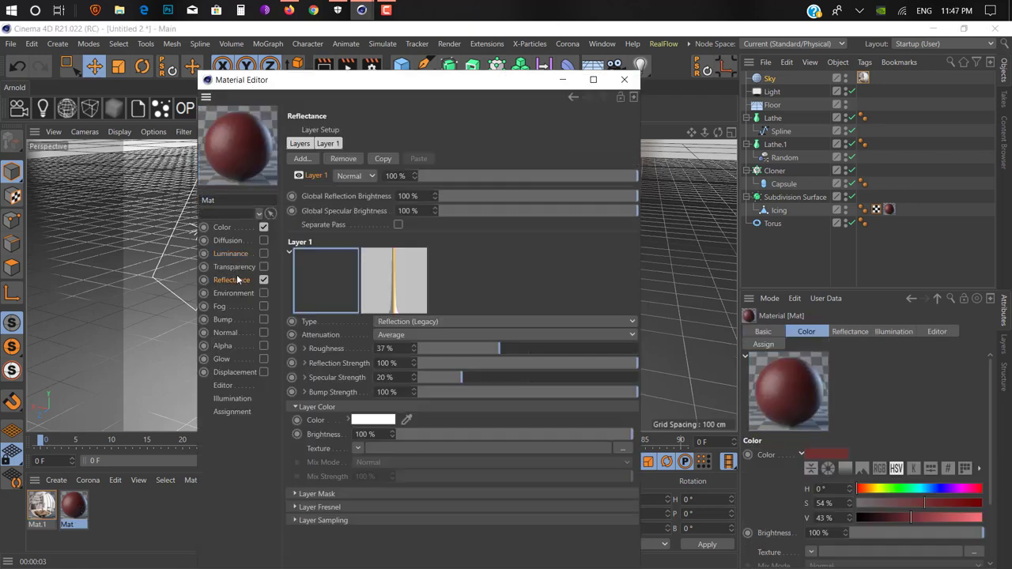
{"action": "left_click_drag", "start_coordinate": [428, 349], "coordinate": [430, 349]}
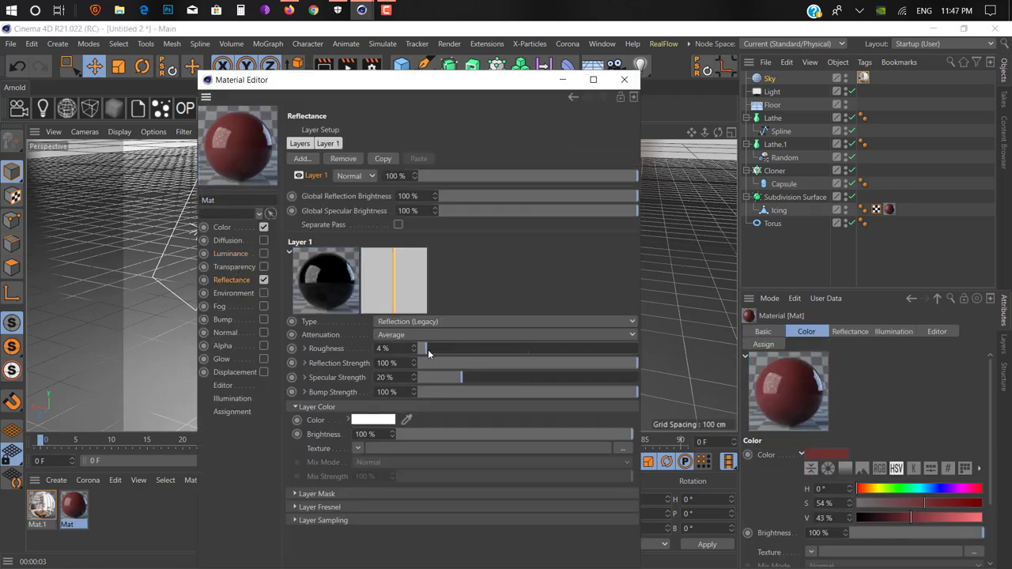
{"action": "left_click", "coordinate": [624, 80]}
{"action": "scroll", "coordinate": [440, 298], "scroll_direction": "up", "scroll_amount": 5}
{"action": "mouse_move", "coordinate": [479, 300]}
{"action": "middle_mouse_down", "text": "alt"}
{"action": "mouse_move", "coordinate": [481, 276]}
{"action": "mouse_move", "coordinate": [466, 297]}
{"action": "middle_mouse_up", "text": "alt"}
{"action": "scroll", "coordinate": [483, 276], "scroll_direction": "down", "scroll_amount": 4}
{"action": "left_click", "coordinate": [324, 68]}
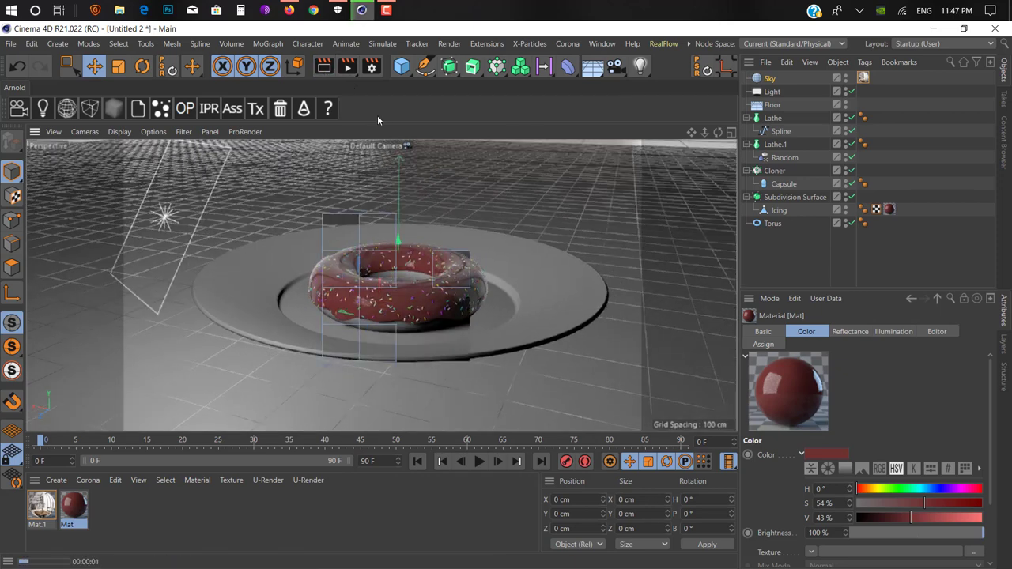
{"action": "key", "text": "ctrl+r"}
{"action": "left_click", "coordinate": [36, 364]}
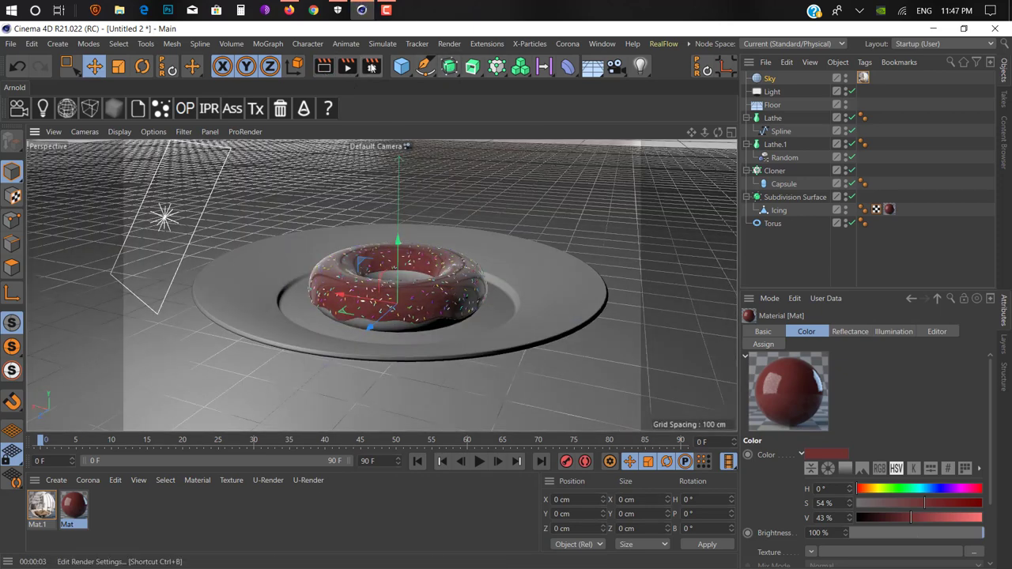
Add the Global Illumination effect in the render settings and render the view again.
{"action": "left_click", "coordinate": [371, 67]}
{"action": "right_click", "coordinate": [383, 239]}
{"action": "left_click", "coordinate": [417, 283]}
{"action": "left_click", "coordinate": [927, 56]}
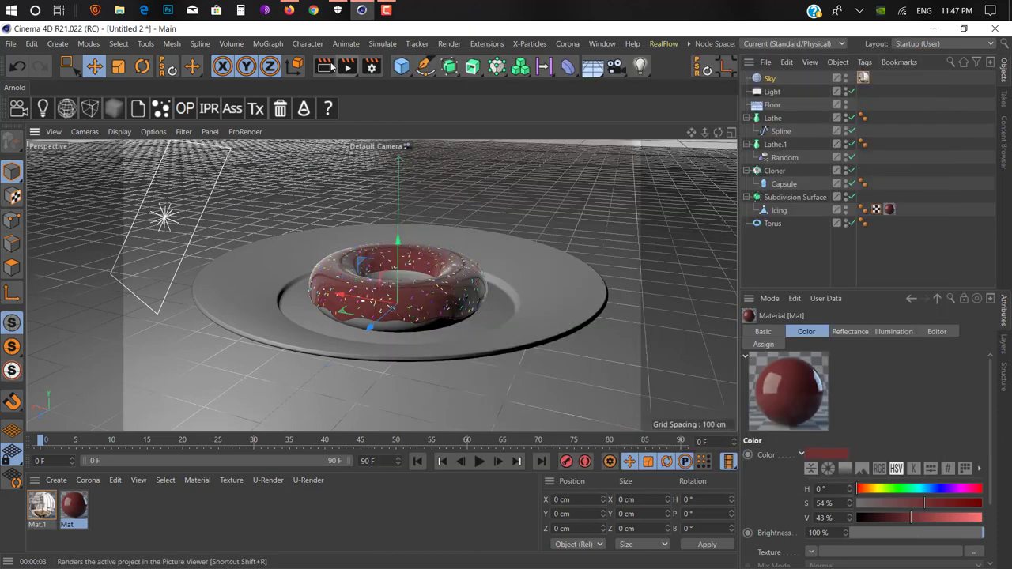
{"action": "key", "text": "ctrl+r"}
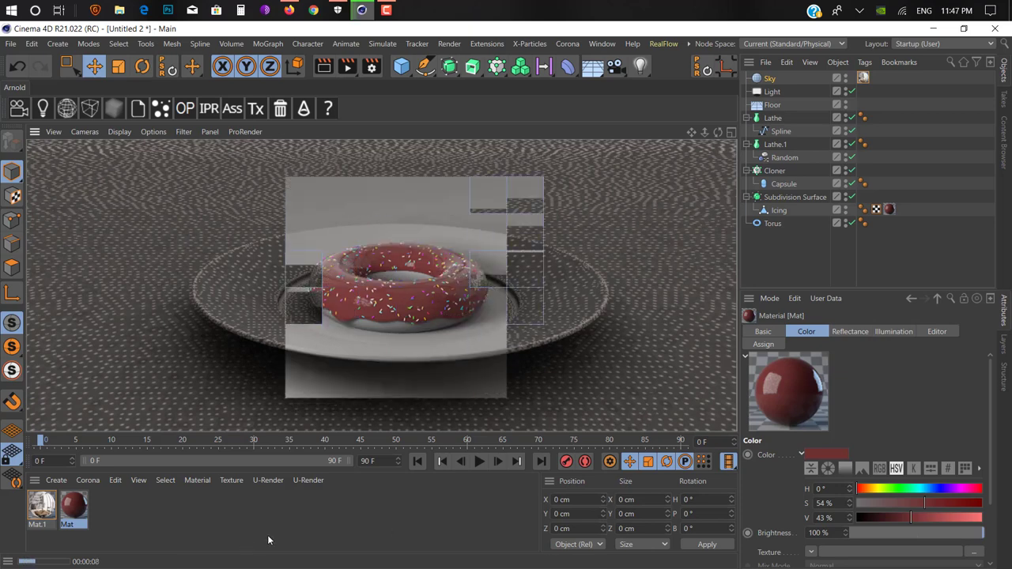
Create a new material for the donut's torus and give it a pale yellow color with 56° hue and 37% saturation.
{"action": "double_click", "coordinate": [173, 520]}
{"action": "left_click_drag", "start_coordinate": [32, 505], "coordinate": [411, 308]}
{"action": "double_click", "coordinate": [31, 504]}
{"action": "left_click_drag", "start_coordinate": [388, 79], "coordinate": [679, 82]}
{"action": "left_click", "coordinate": [522, 227]}
{"action": "left_click", "coordinate": [797, 179]}
{"action": "left_click", "coordinate": [828, 193]}
{"action": "left_click_drag", "start_coordinate": [881, 195], "coordinate": [860, 194]}
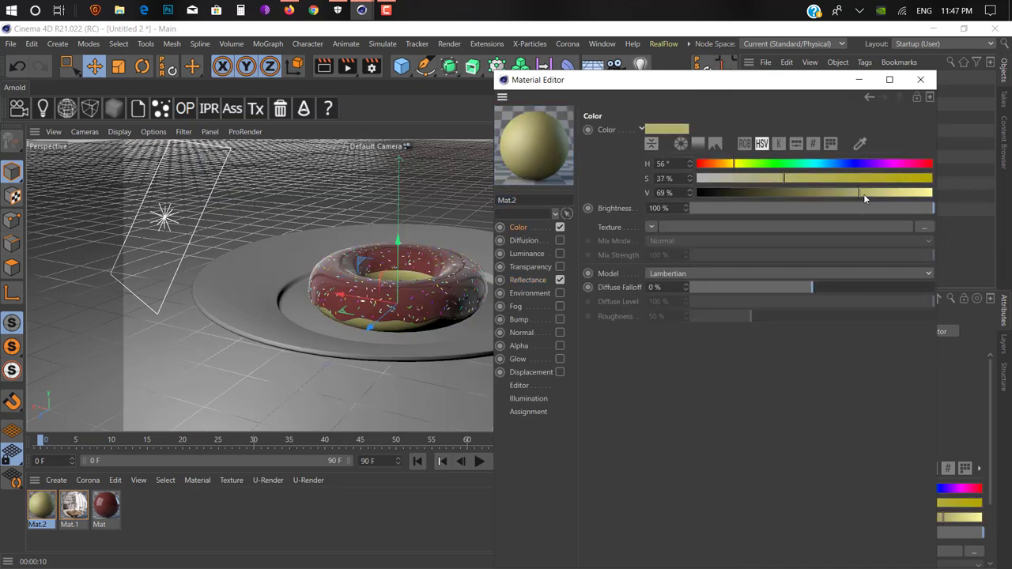
{"action": "left_click", "coordinate": [871, 194]}
Enable Bump on the yellow donut material and assign a Noise texture to it.
{"action": "left_click", "coordinate": [519, 319]}
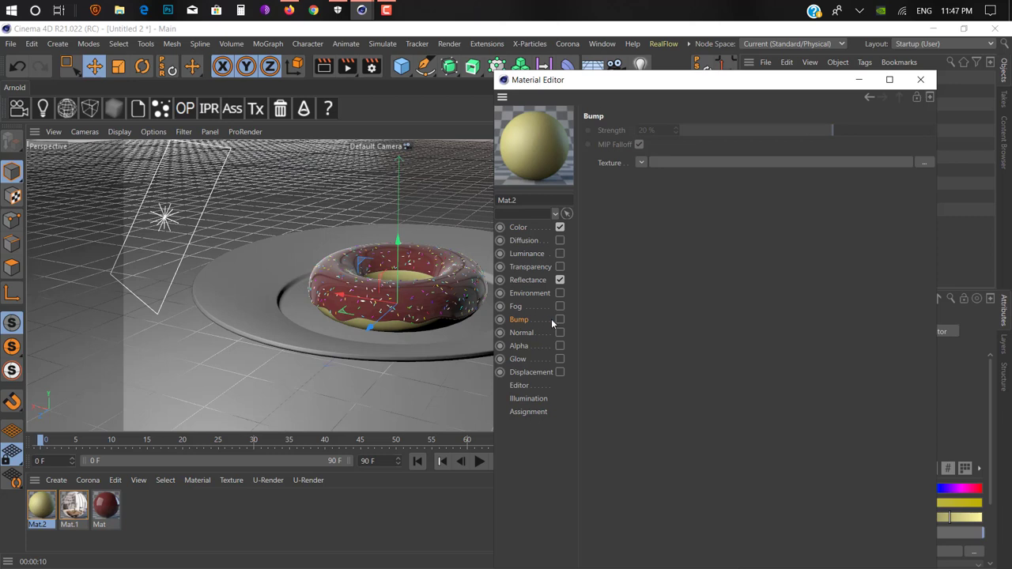
{"action": "left_click", "coordinate": [640, 163]}
{"action": "left_click", "coordinate": [649, 349]}
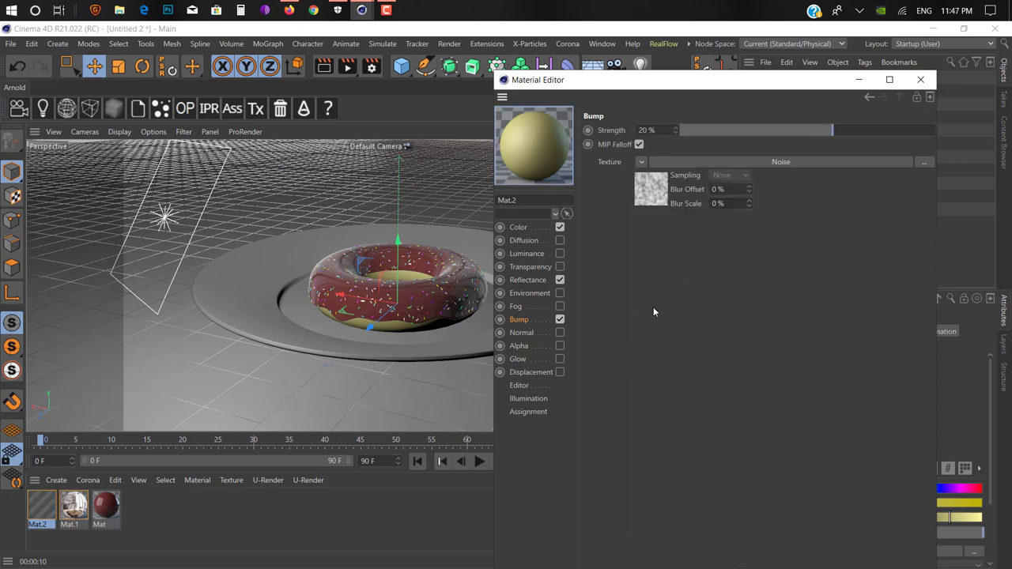
Tile the yellow bump material on the torus 5 times in both U and V and test-render the view.
{"action": "left_click", "coordinate": [747, 162]}
{"action": "mouse_move", "coordinate": [707, 305]}
{"action": "left_mouse_down"}
{"action": "mouse_move", "coordinate": [707, 318]}
{"action": "mouse_move", "coordinate": [708, 306]}
{"action": "left_mouse_up"}
{"action": "left_click", "coordinate": [920, 79]}
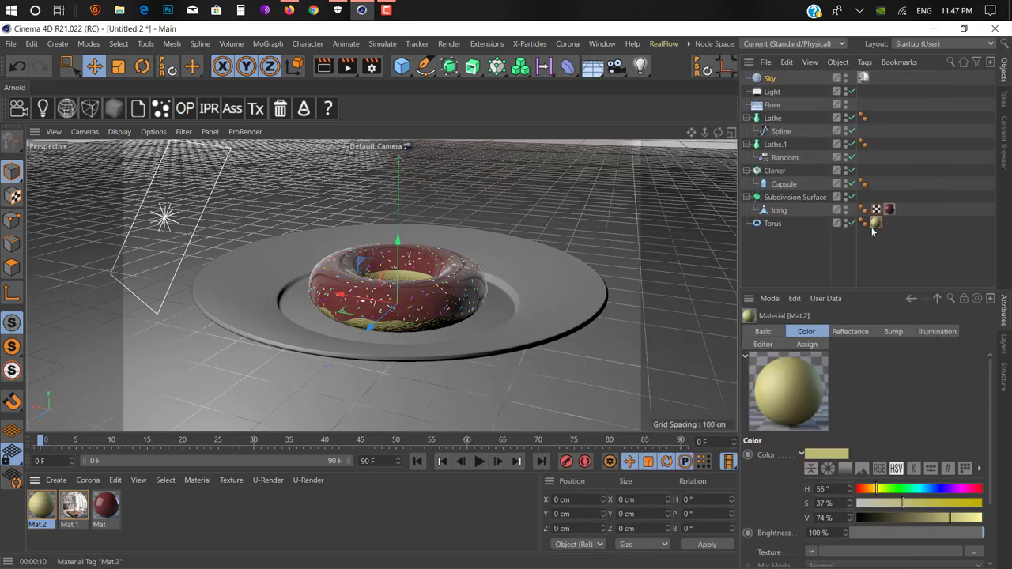
{"action": "left_click", "coordinate": [874, 224]}
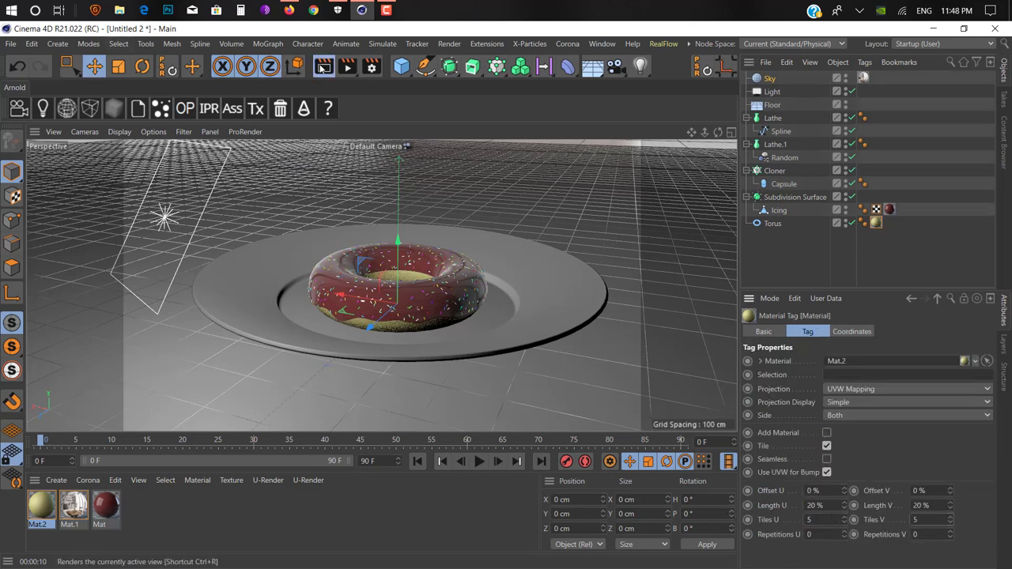
{"action": "left_click", "coordinate": [323, 66]}
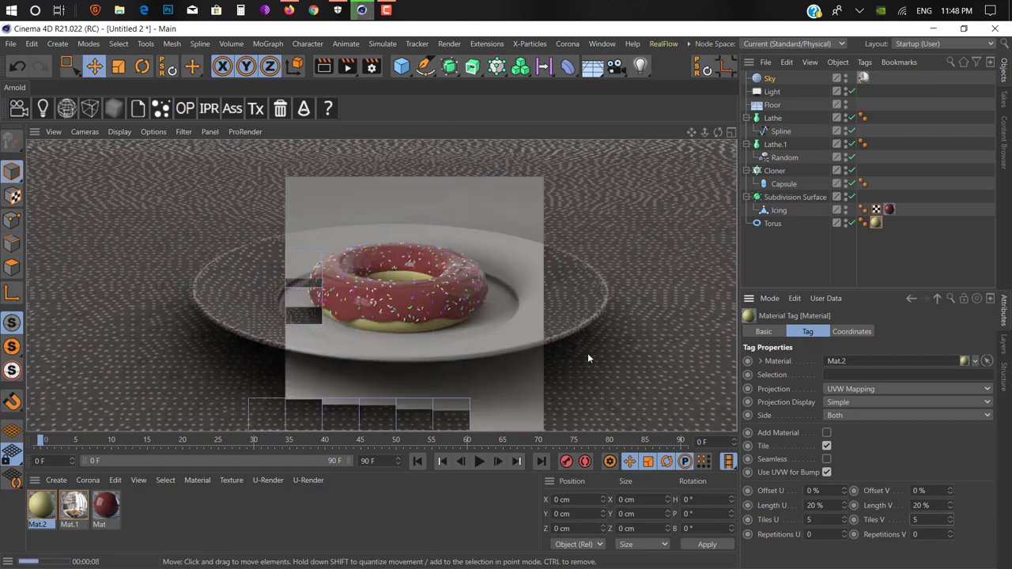
Create a new material, apply it to the plate and set its color value to 100% for pure white.
{"action": "left_click", "coordinate": [207, 539]}
{"action": "double_click", "coordinate": [207, 537]}
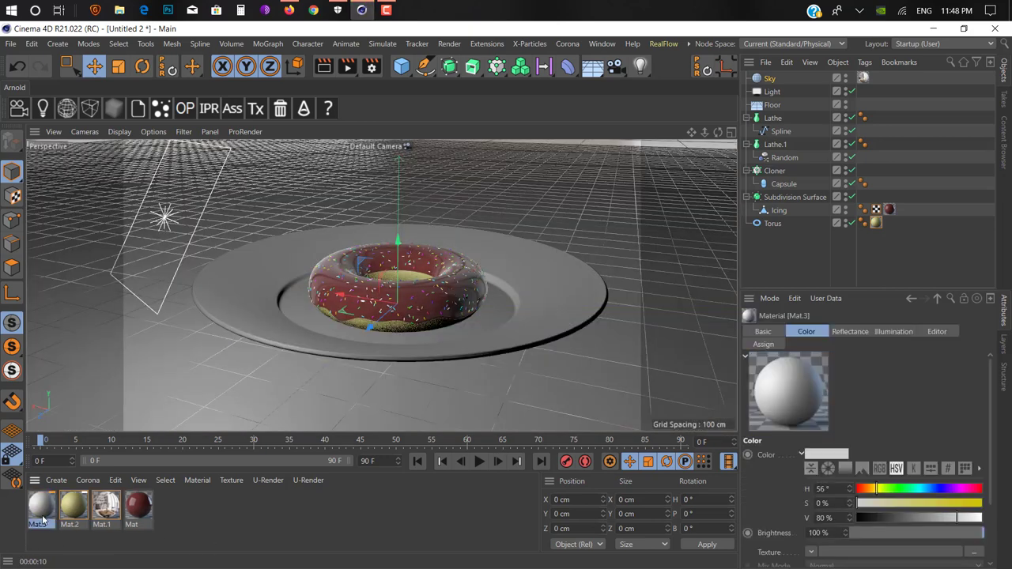
{"action": "left_click_drag", "start_coordinate": [41, 503], "coordinate": [492, 338]}
{"action": "double_click", "coordinate": [42, 505]}
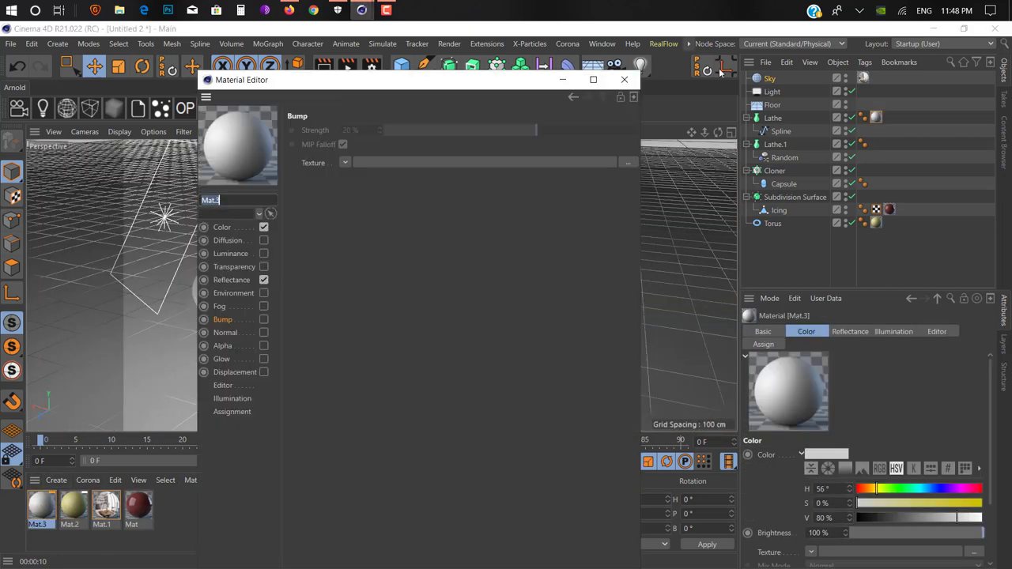
{"action": "left_click_drag", "start_coordinate": [443, 80], "coordinate": [688, 88]}
{"action": "left_click", "coordinate": [469, 236]}
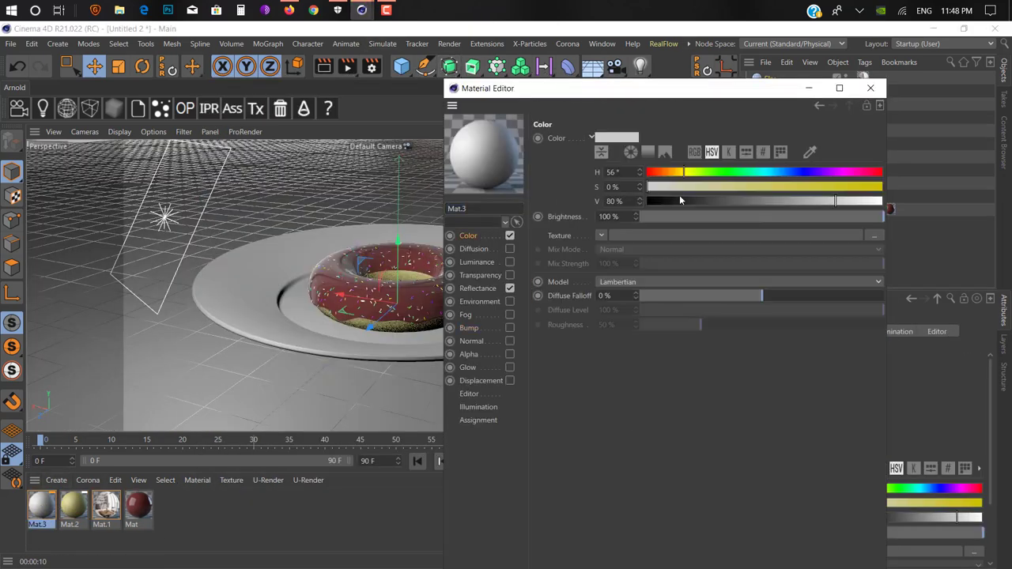
{"action": "left_click_drag", "start_coordinate": [716, 200], "coordinate": [882, 202]}
Replace the plate material's default specular with a Reflection (Legacy) layer and give that layer a Fresnel.
{"action": "left_click", "coordinate": [478, 288]}
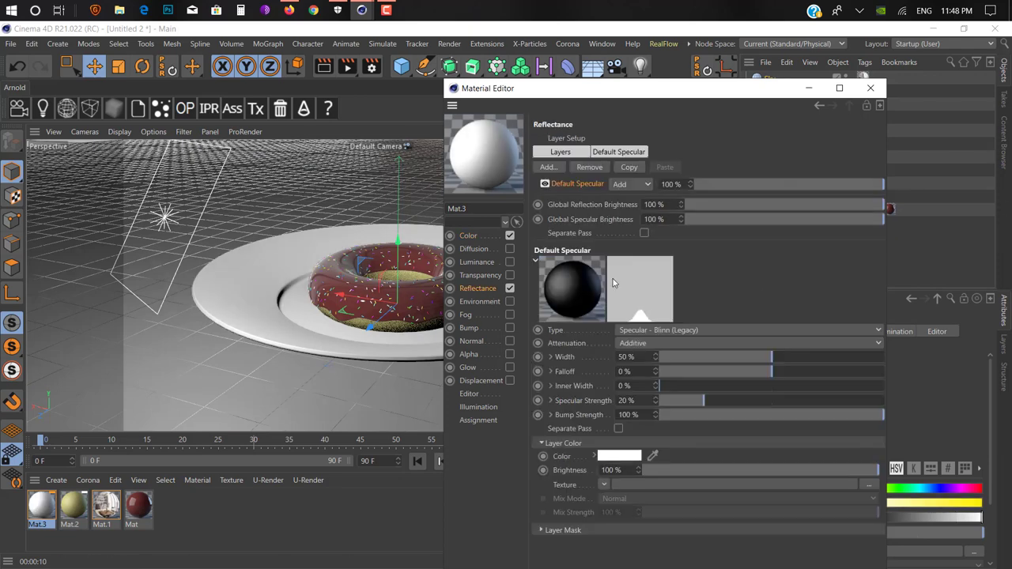
{"action": "left_click", "coordinate": [590, 168]}
{"action": "left_click", "coordinate": [548, 166]}
{"action": "left_click", "coordinate": [589, 300]}
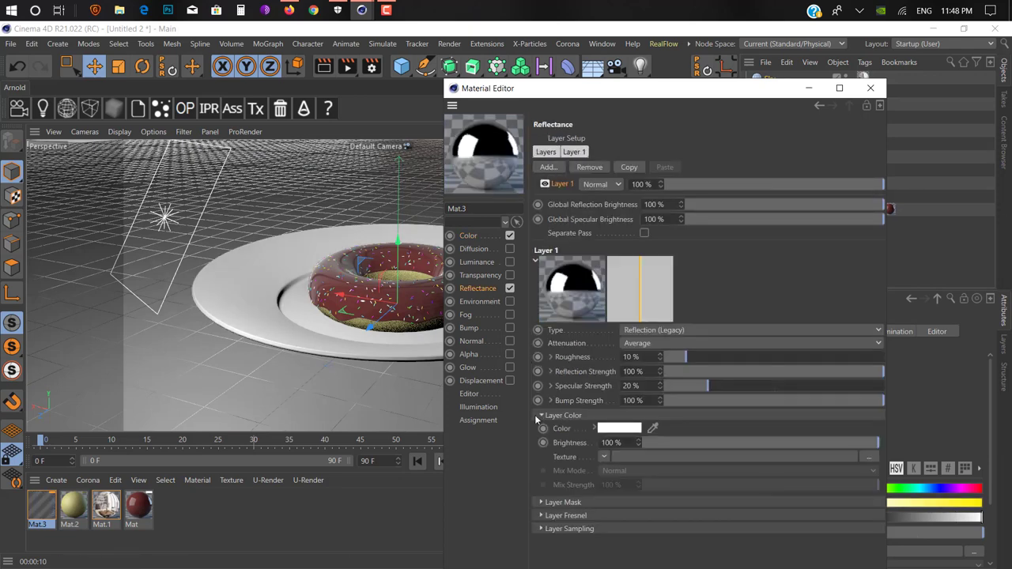
{"action": "left_click", "coordinate": [612, 516]}
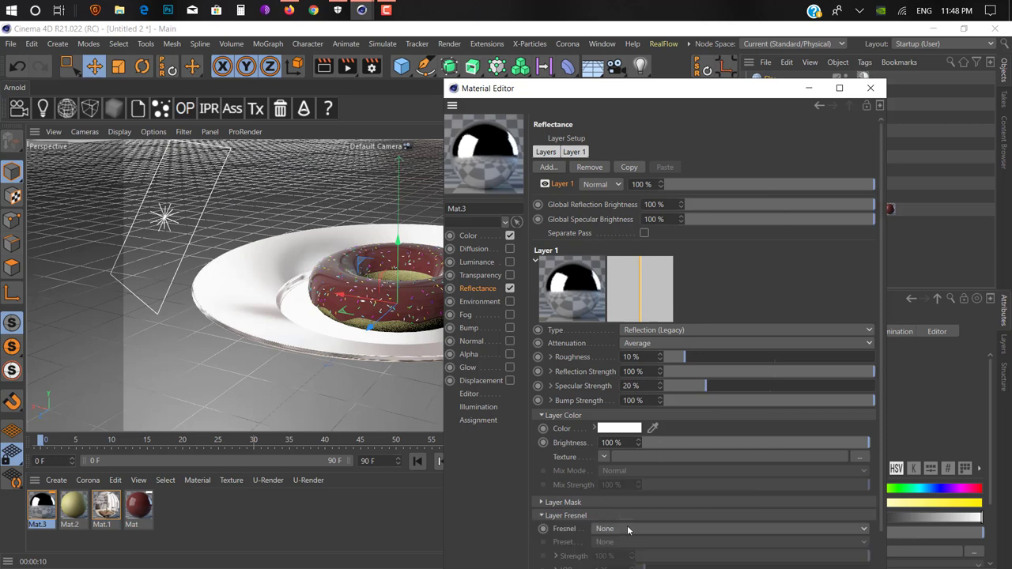
{"action": "left_click", "coordinate": [629, 528]}
{"action": "left_click", "coordinate": [611, 505]}
Enable Luminance on the plate material with a Subsurface Scattering texture and choose the Marble preset for it.
{"action": "left_click", "coordinate": [473, 235]}
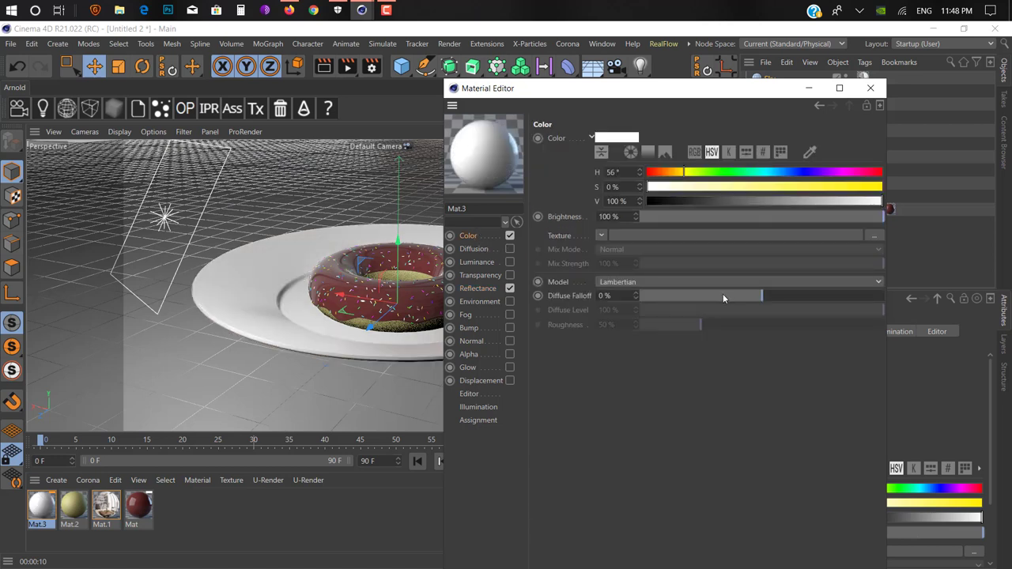
{"action": "left_click", "coordinate": [509, 262]}
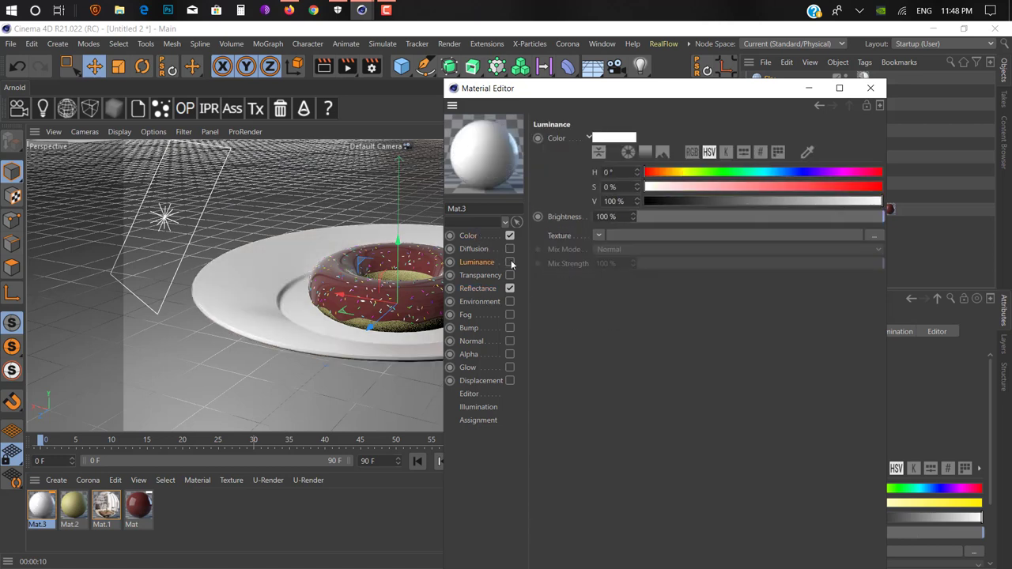
{"action": "left_click", "coordinate": [601, 235]}
{"action": "mouse_move", "coordinate": [651, 475]}
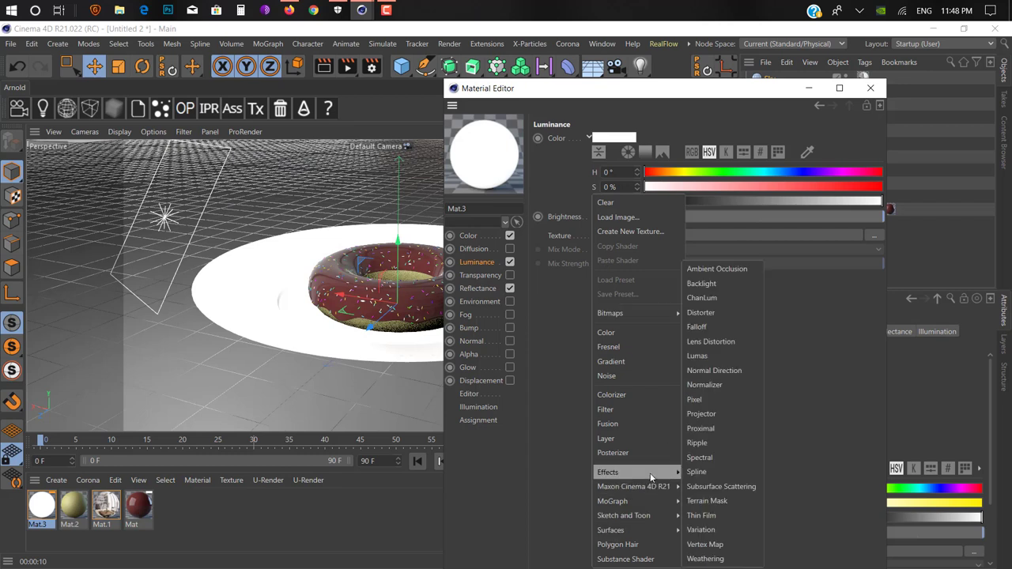
{"action": "left_click", "coordinate": [721, 486]}
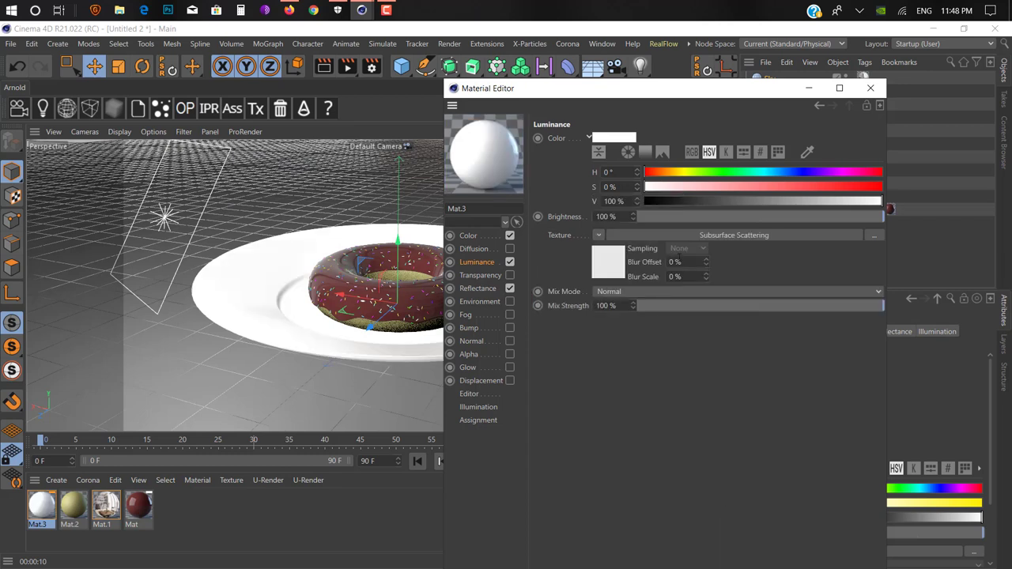
{"action": "left_click", "coordinate": [659, 236]}
{"action": "left_click", "coordinate": [629, 231]}
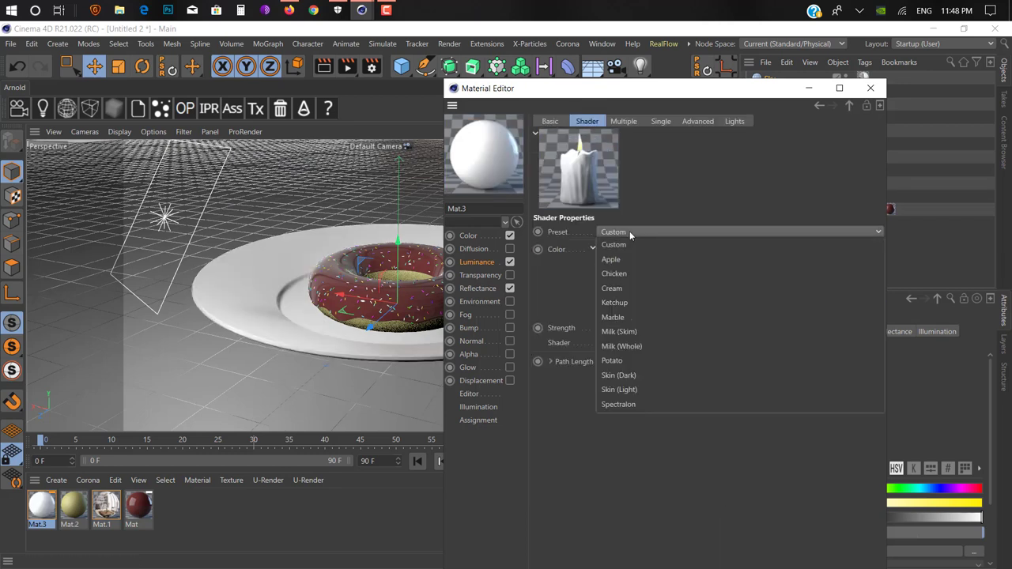
{"action": "left_click", "coordinate": [649, 315]}
Set the plate's subsurface shader to include only the scene's Light and turn off Compute GI Contribution.
{"action": "left_click_drag", "start_coordinate": [558, 87], "coordinate": [720, 88]}
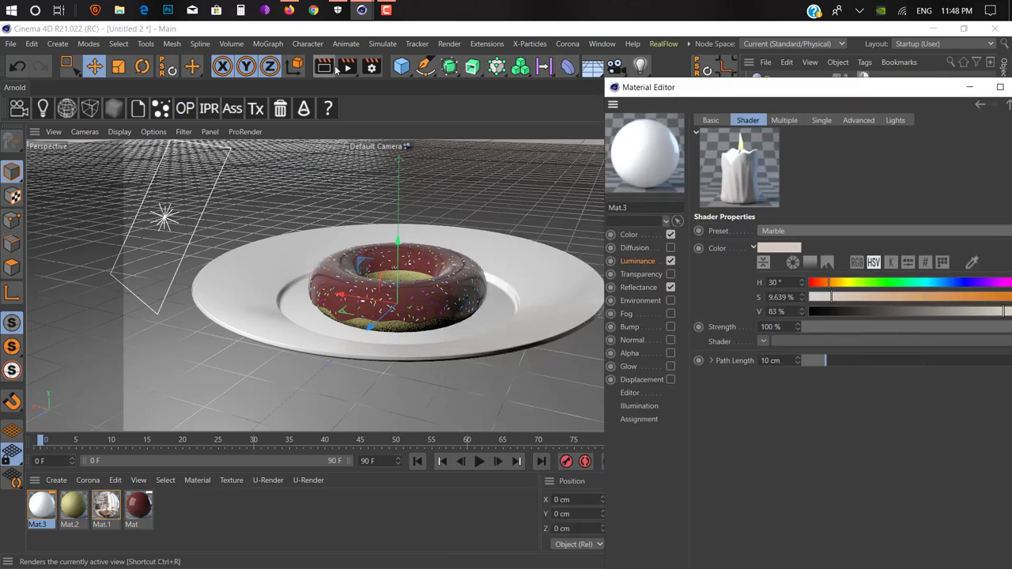
{"action": "left_click", "coordinate": [821, 120]}
{"action": "left_click", "coordinate": [882, 120]}
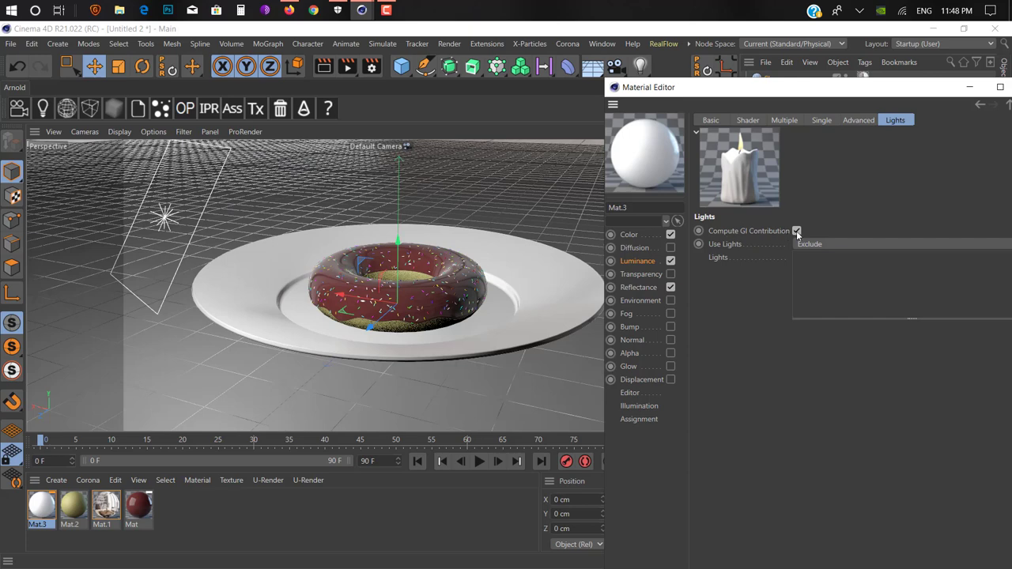
{"action": "left_click_drag", "start_coordinate": [826, 92], "coordinate": [395, 158]}
{"action": "left_click", "coordinate": [402, 309]}
{"action": "left_click", "coordinate": [404, 296]}
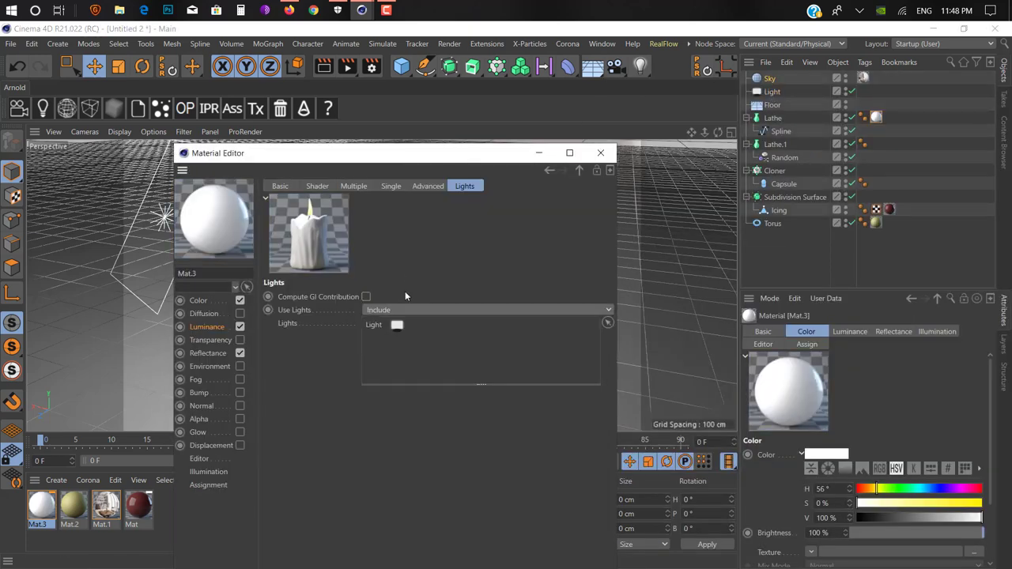
Test-render the view to check the white plate material.
{"action": "left_click_drag", "start_coordinate": [430, 161], "coordinate": [821, 142]}
{"action": "left_click", "coordinate": [326, 71]}
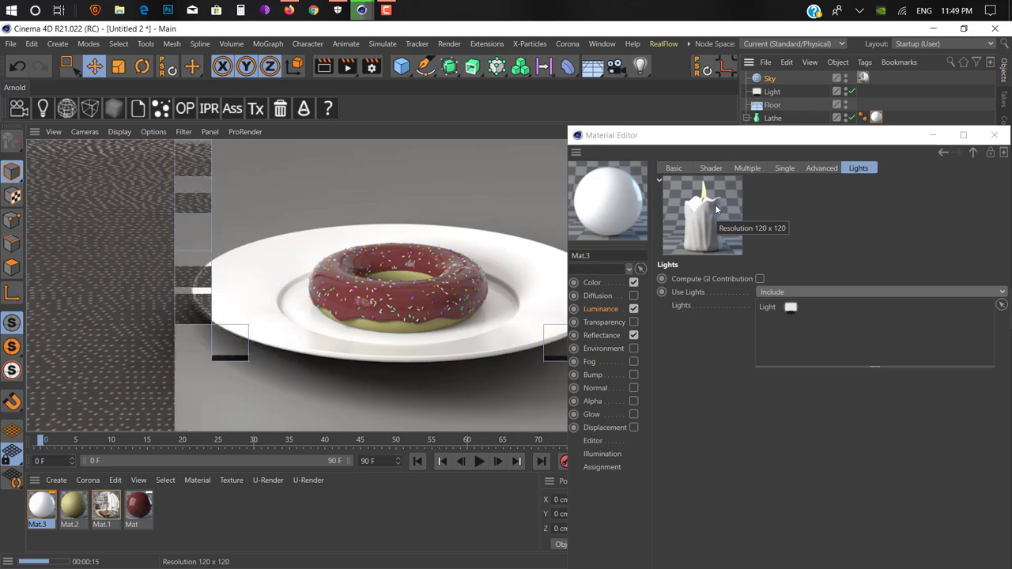
{"action": "left_click_drag", "start_coordinate": [765, 136], "coordinate": [919, 147]}
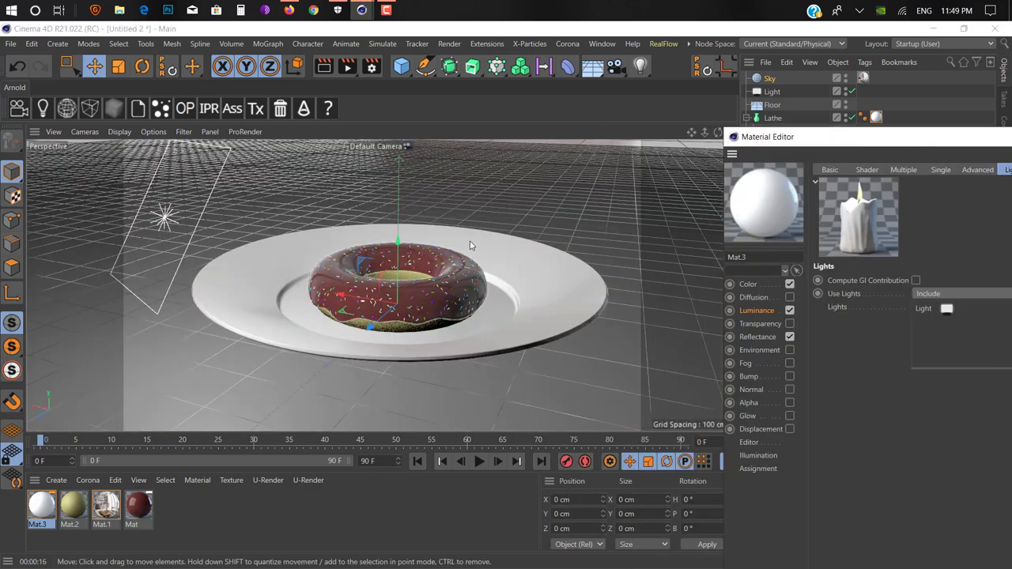
Select the Icing mesh in polygon mode and pull its inner lower edge into drips with the Magnet tool.
{"action": "left_click_drag", "start_coordinate": [471, 247], "coordinate": [489, 316], "text": "alt"}
{"action": "scroll", "coordinate": [474, 310], "scroll_direction": "up", "scroll_amount": 5}
{"action": "scroll", "coordinate": [451, 301], "scroll_direction": "up", "scroll_amount": 6}
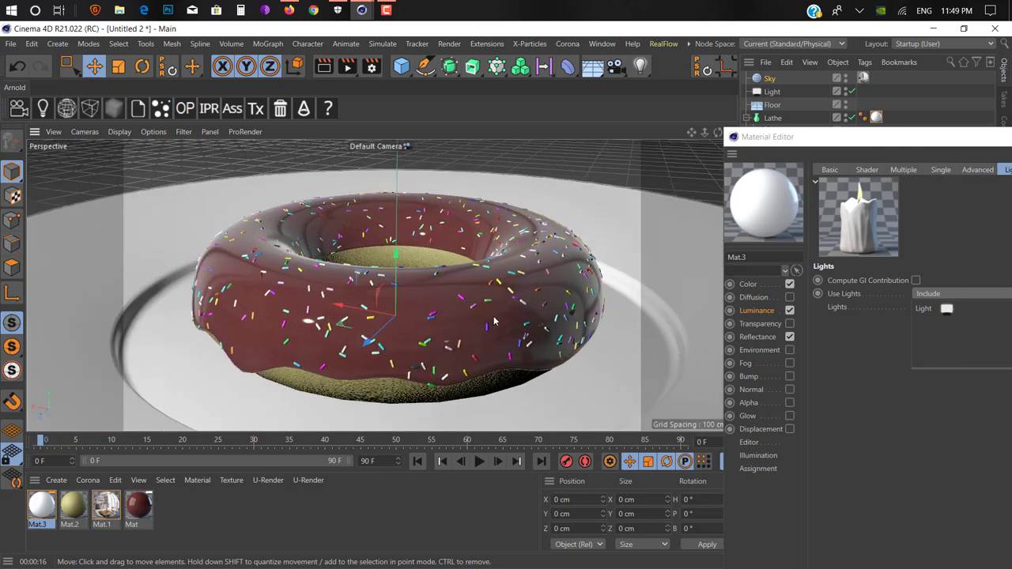
{"action": "left_click_drag", "start_coordinate": [494, 345], "coordinate": [496, 371], "text": "alt"}
{"action": "left_click", "coordinate": [496, 371]}
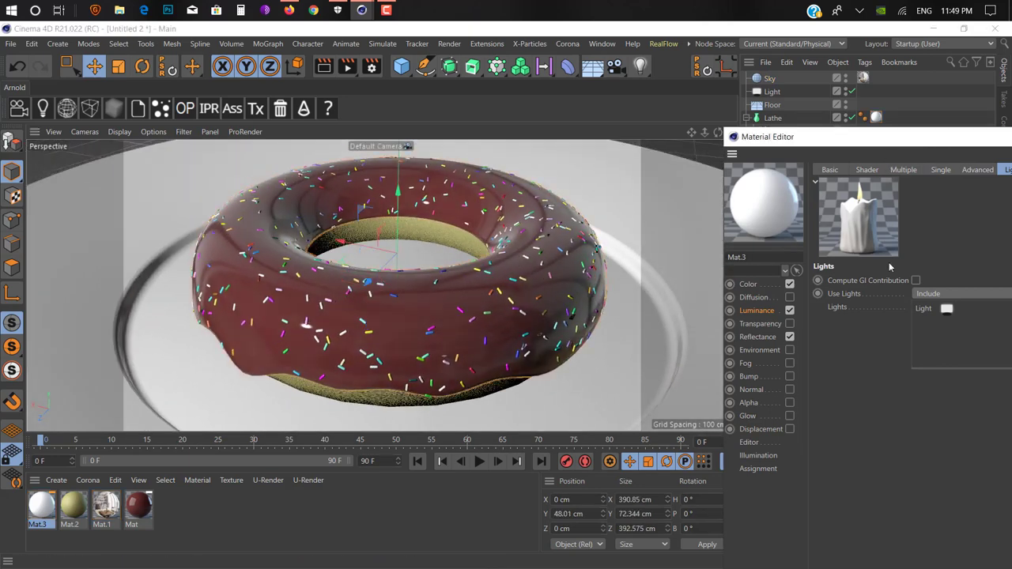
{"action": "left_click_drag", "start_coordinate": [817, 130], "coordinate": [799, 277]}
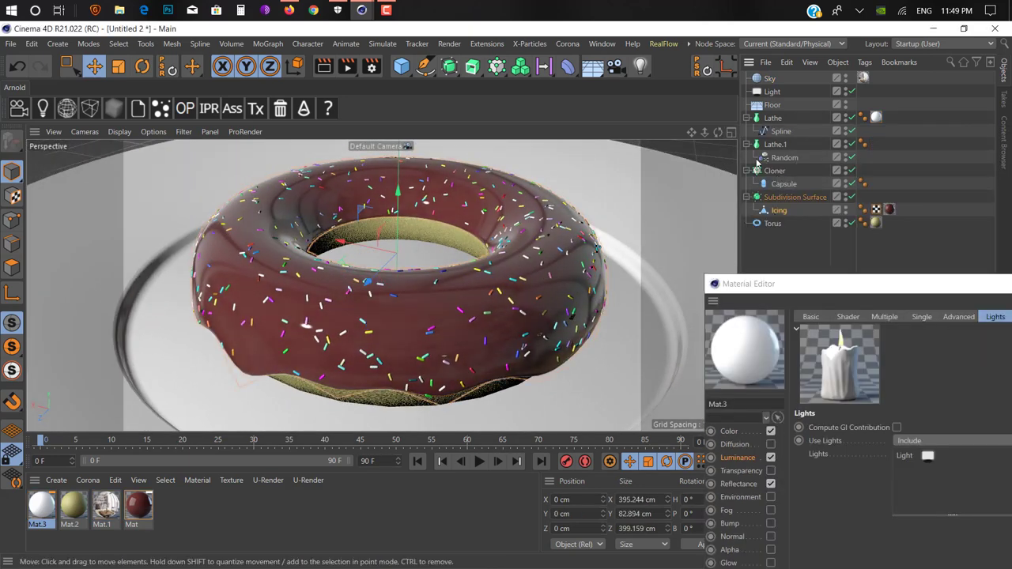
{"action": "left_click", "coordinate": [12, 267]}
{"action": "key", "text": "m"}
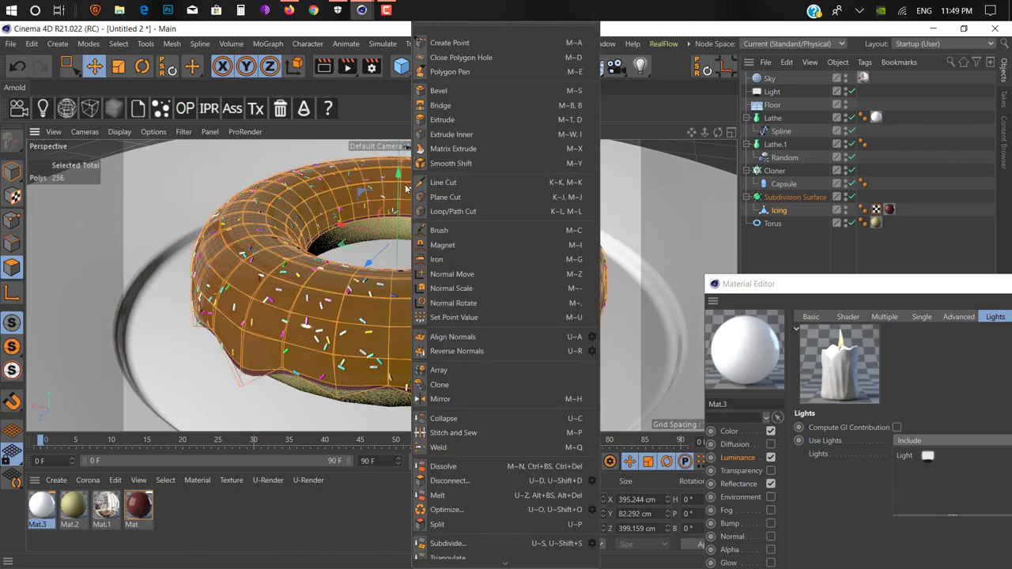
{"action": "left_click", "coordinate": [456, 248]}
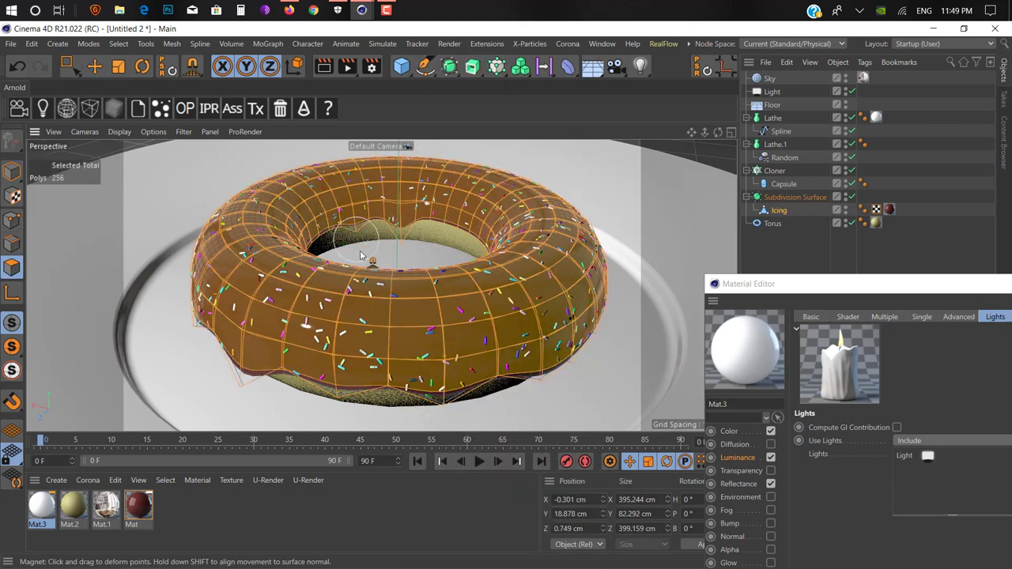
{"action": "mouse_move", "coordinate": [466, 237]}
{"action": "left_mouse_down", "text": "alt"}
{"action": "mouse_move", "coordinate": [531, 241]}
{"action": "mouse_move", "coordinate": [469, 245]}
{"action": "mouse_move", "coordinate": [497, 269]}
{"action": "mouse_move", "coordinate": [492, 255]}
{"action": "left_mouse_up", "text": "alt"}
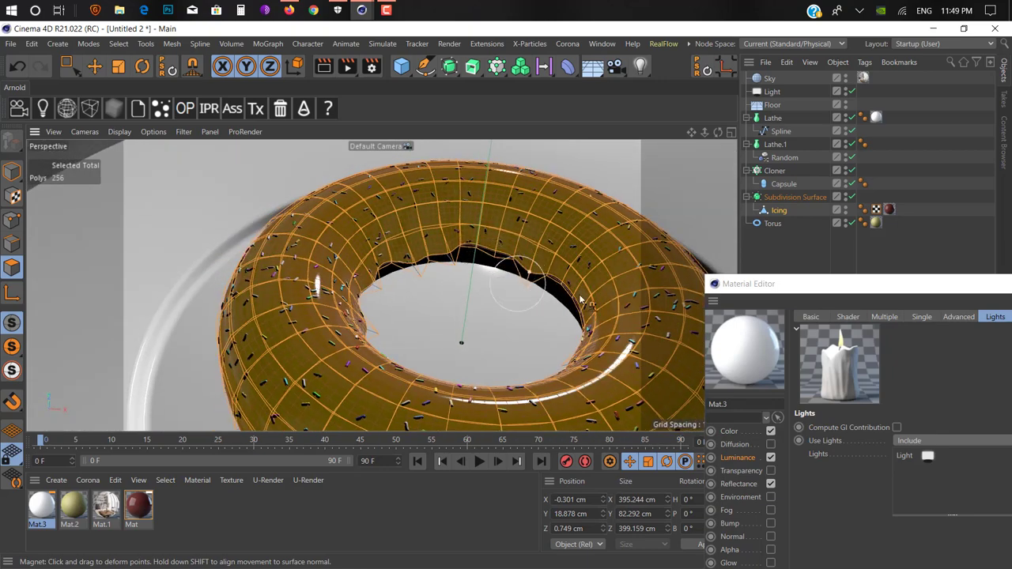
{"action": "left_click_drag", "start_coordinate": [556, 327], "coordinate": [633, 324], "text": "alt"}
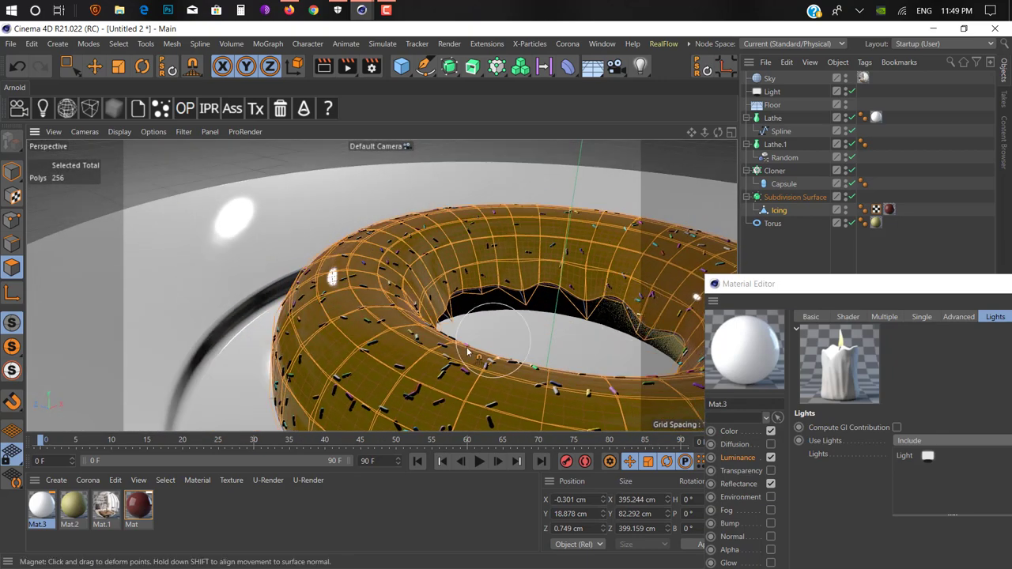
{"action": "mouse_move", "coordinate": [452, 351]}
{"action": "left_mouse_down", "text": "alt"}
{"action": "mouse_move", "coordinate": [458, 332]}
{"action": "mouse_move", "coordinate": [437, 309]}
{"action": "mouse_move", "coordinate": [371, 255]}
{"action": "mouse_move", "coordinate": [367, 273]}
{"action": "left_mouse_up", "text": "alt"}
Reshape the icing's inner edge further with the Magnet tool and return to model mode with the Move tool.
{"action": "left_click", "coordinate": [14, 174]}
{"action": "left_click", "coordinate": [94, 68]}
{"action": "left_click", "coordinate": [18, 268]}
{"action": "right_click", "coordinate": [433, 258]}
{"action": "left_click", "coordinate": [305, 233]}
{"action": "right_click", "coordinate": [161, 169]}
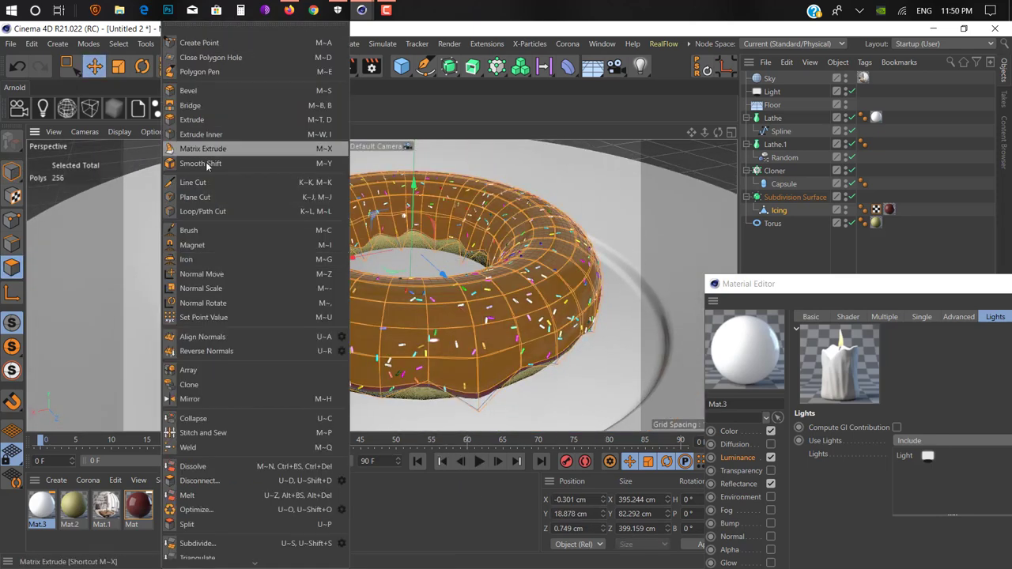
{"action": "left_click", "coordinate": [207, 245]}
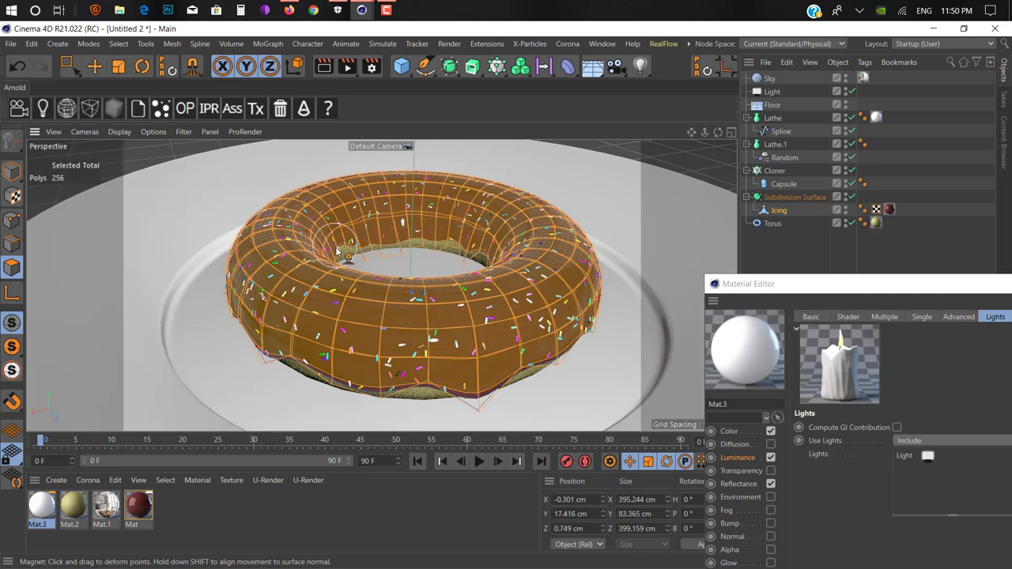
{"action": "left_click", "coordinate": [11, 171]}
{"action": "left_click", "coordinate": [95, 66]}
Try to shift the torus, icing and sprinkle objects together vertically over the plate, and undo the move.
{"action": "left_click_drag", "start_coordinate": [428, 276], "coordinate": [409, 253], "text": "alt"}
{"action": "scroll", "coordinate": [436, 256], "scroll_direction": "down", "scroll_amount": 2}
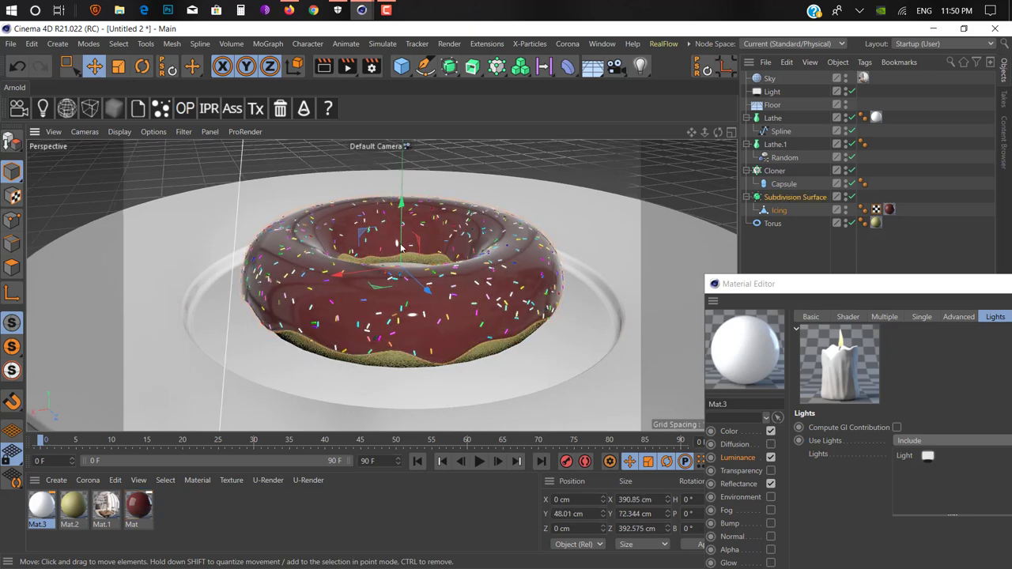
{"action": "left_click", "coordinate": [408, 370]}
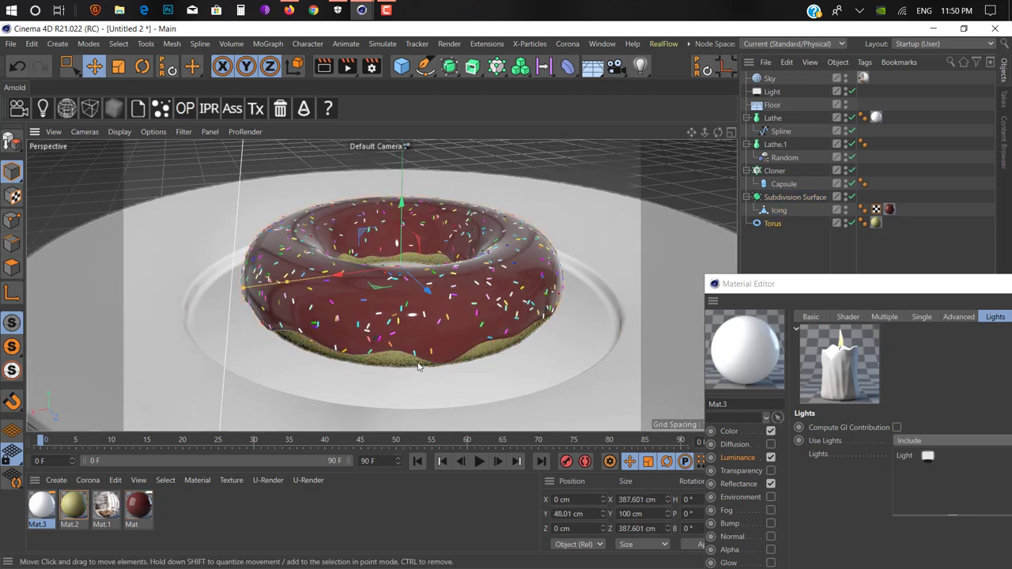
{"action": "left_click", "coordinate": [770, 133]}
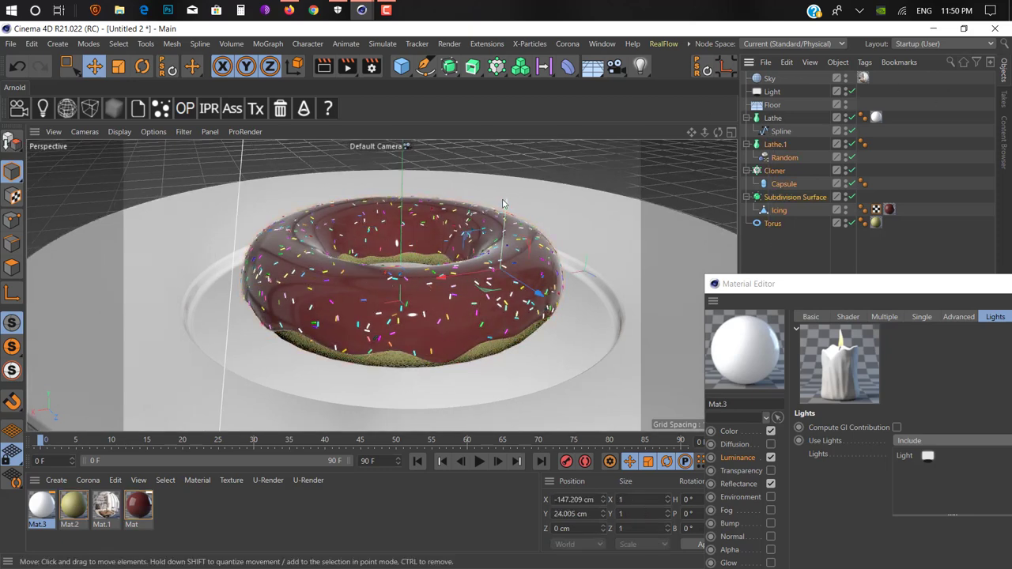
{"action": "left_click_drag", "start_coordinate": [506, 207], "coordinate": [506, 204]}
{"action": "key", "text": "ctrl+z"}
Test-render the donut and plate from a lower, more distant camera angle.
{"action": "left_click_drag", "start_coordinate": [452, 294], "coordinate": [415, 265], "text": "alt"}
{"action": "scroll", "coordinate": [448, 249], "scroll_direction": "down", "scroll_amount": 4}
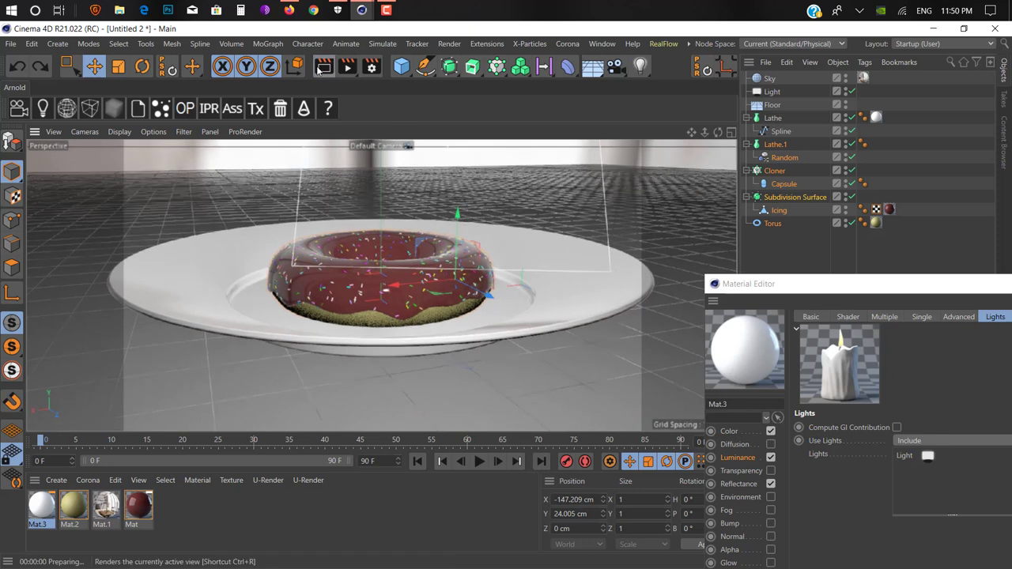
{"action": "left_click", "coordinate": [323, 67]}
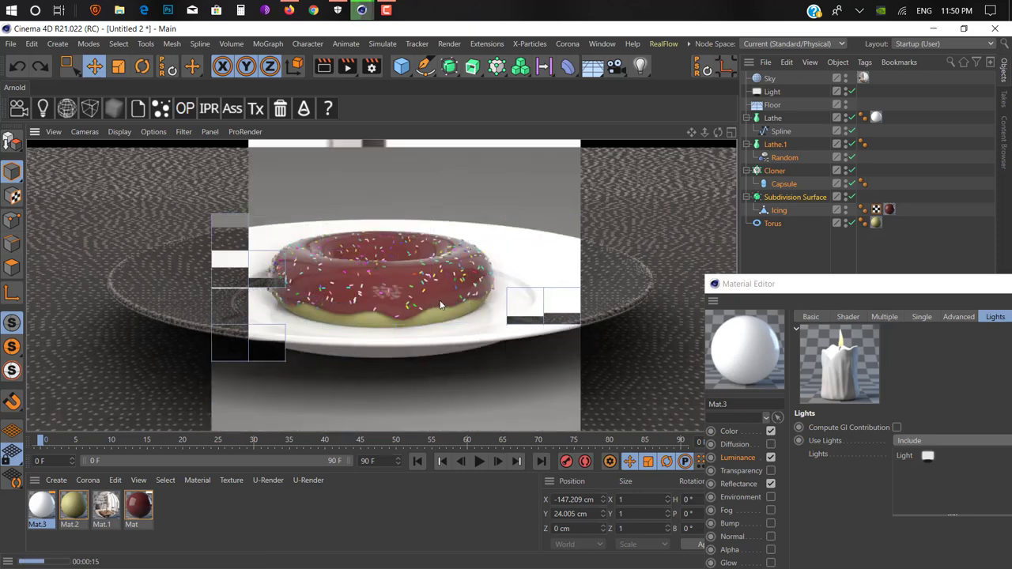
Raise the torus, icing, sprinkle cloner and Lathe.1 objects together over the plate to a Y position of about 31.91 cm.
{"action": "left_click", "coordinate": [415, 324]}
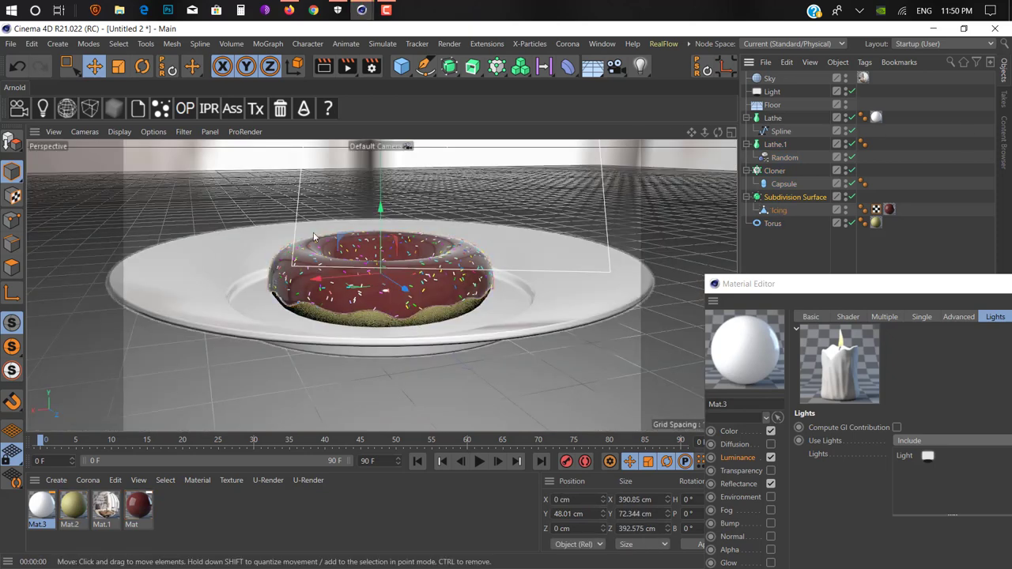
{"action": "left_click", "coordinate": [768, 224], "text": "ctrl"}
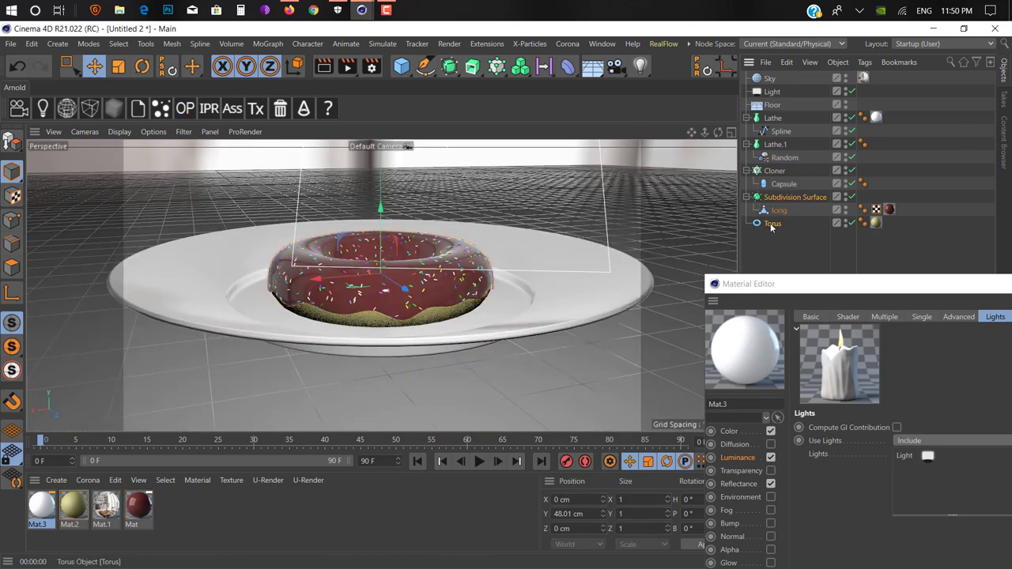
{"action": "left_click_drag", "start_coordinate": [765, 144], "coordinate": [764, 143]}
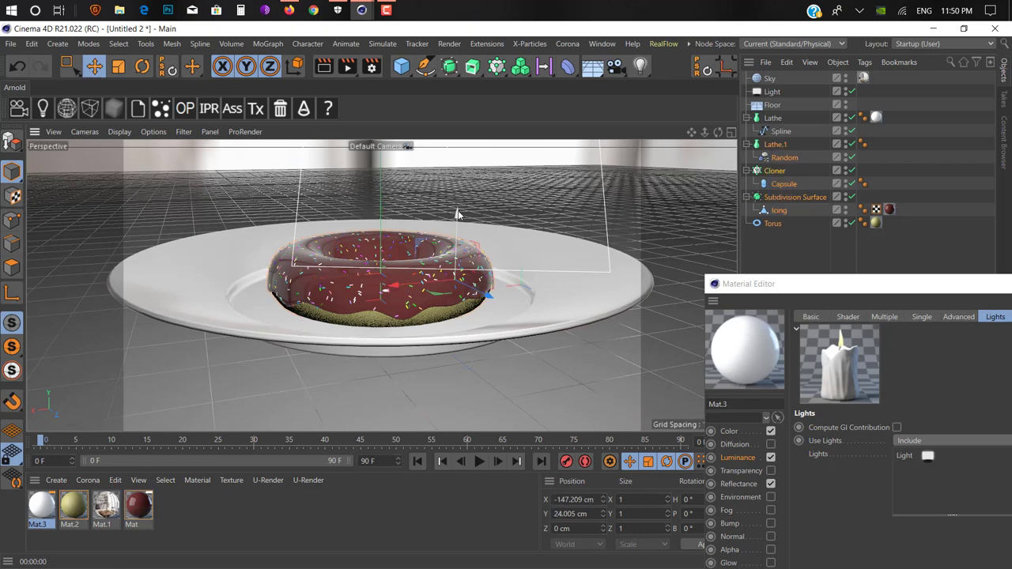
{"action": "left_click_drag", "start_coordinate": [456, 213], "coordinate": [458, 208]}
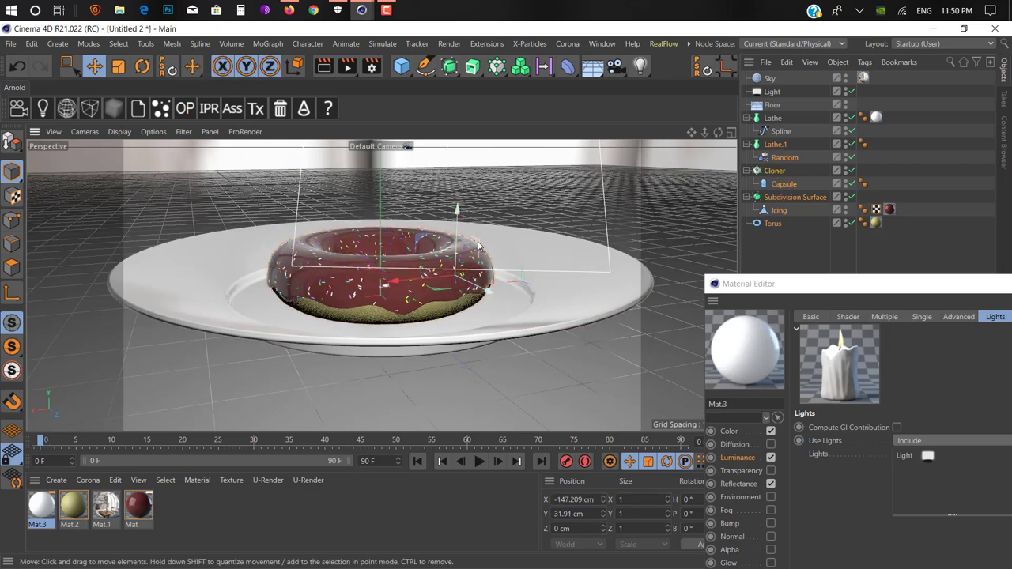
Save the project on the Desktop under the file name 11.
{"action": "left_click_drag", "start_coordinate": [465, 258], "coordinate": [466, 330], "text": "alt"}
{"action": "key", "text": "ctrl+s"}
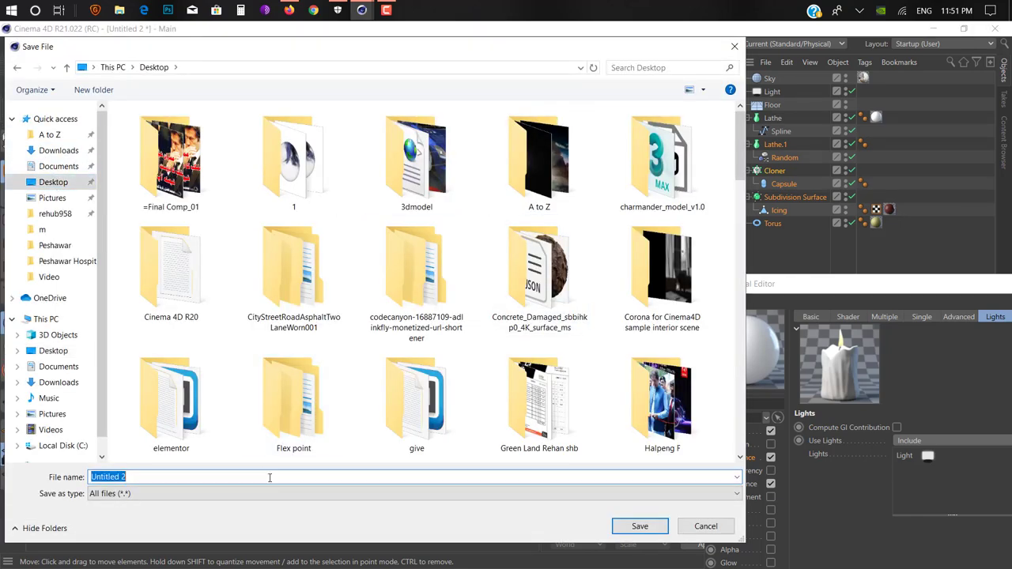
{"action": "type", "text": "11"}
{"action": "left_click", "coordinate": [639, 526]}
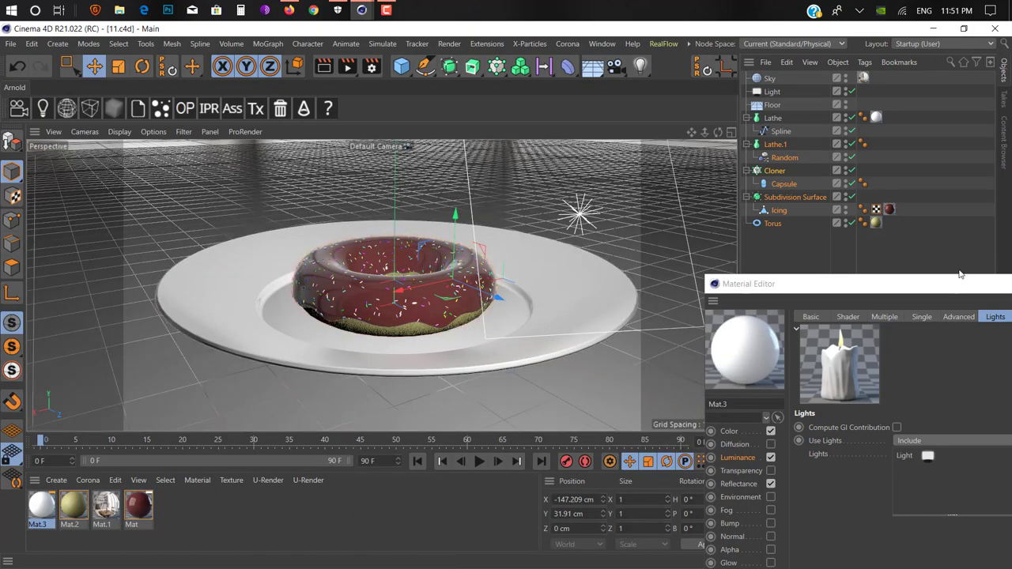
Close the floating Material Editor to clear the workspace around the donut.
{"action": "left_click_drag", "start_coordinate": [933, 281], "coordinate": [625, 277]}
{"action": "left_click", "coordinate": [779, 272]}
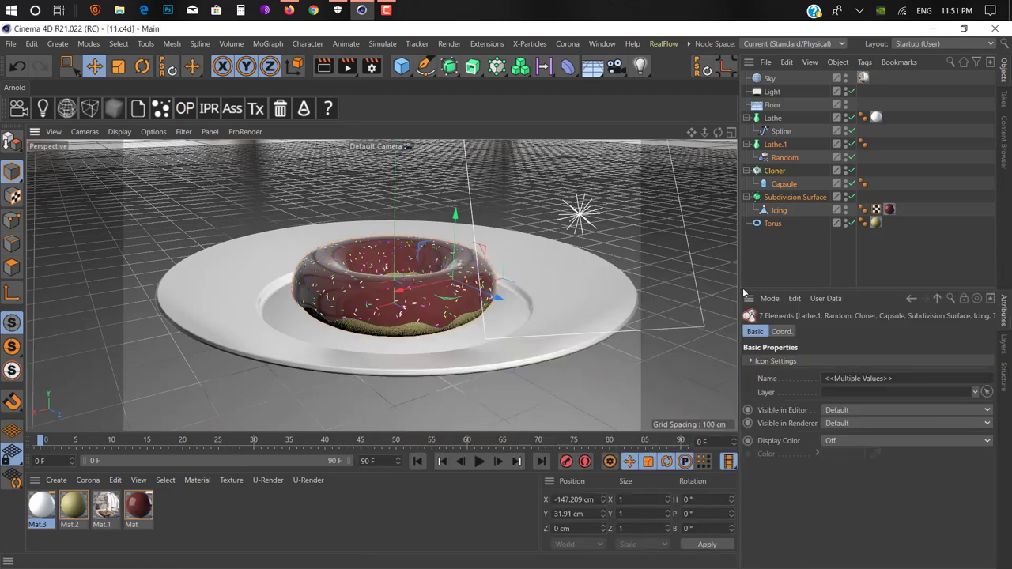
{"action": "scroll", "coordinate": [410, 242], "scroll_direction": "up", "scroll_amount": 6}
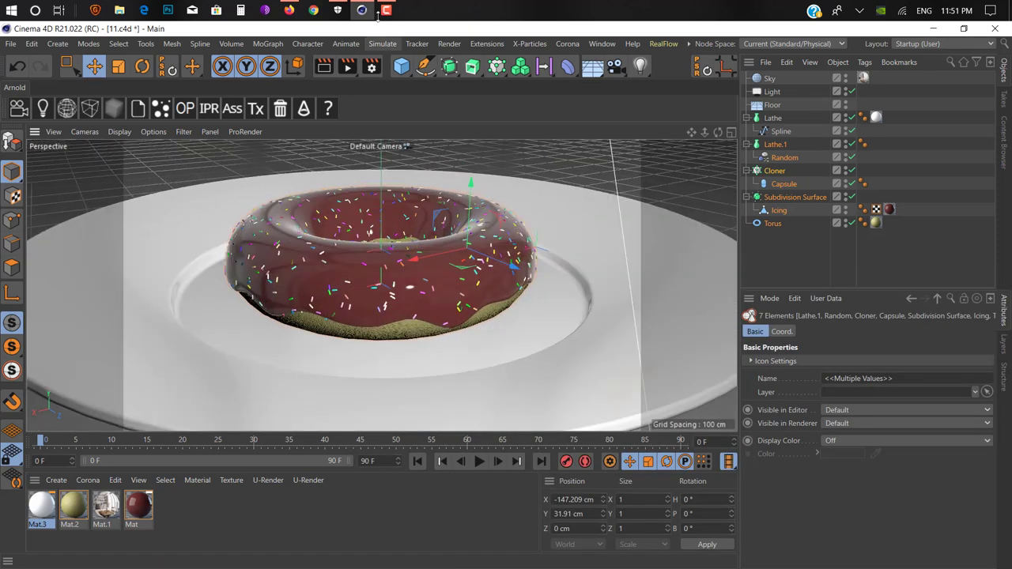